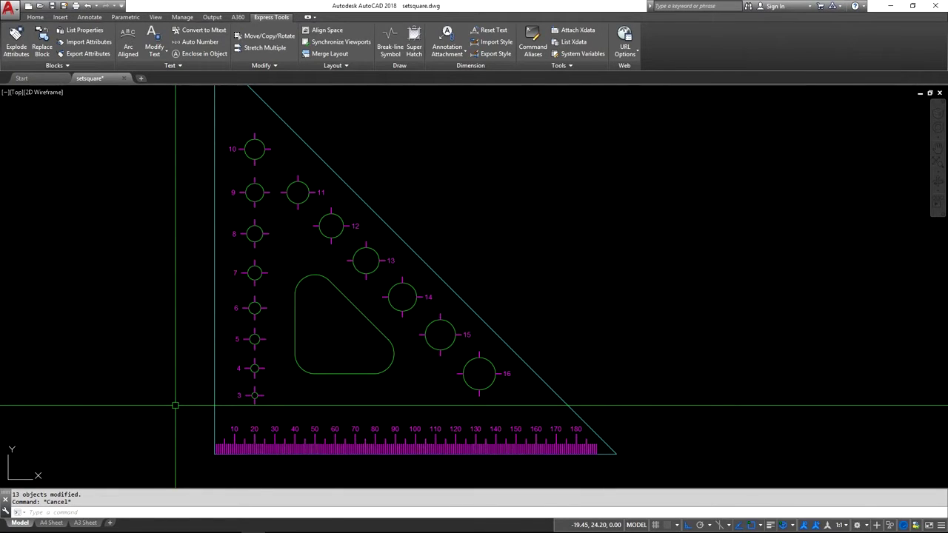
Explode all the scale numbers and hole-size labels on the set square into polylines with the Explode Text tool.
scroll(234, 440, "up", 8)
scroll(216, 417, "up", 2)
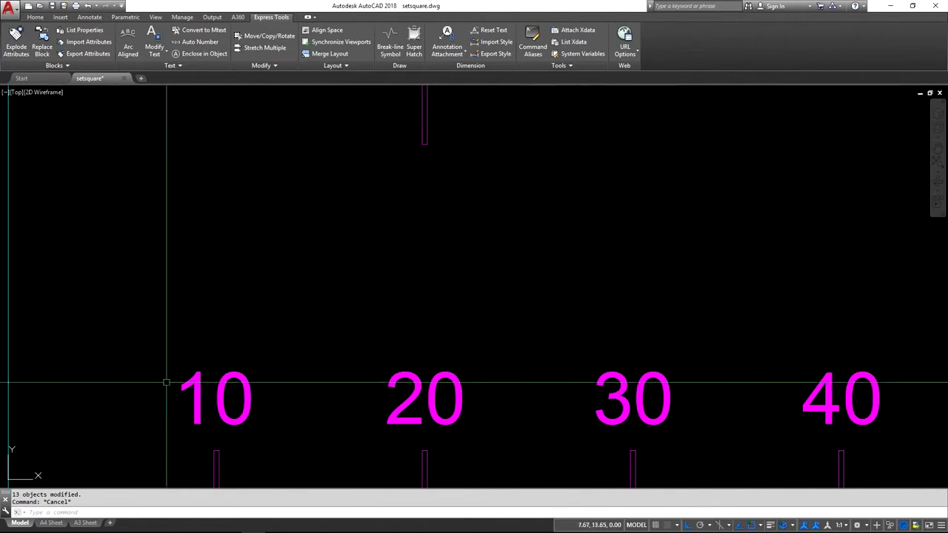
scroll(232, 254, "down", 2)
mouse_move(298, 376)
middle_mouse_down()
mouse_move(261, 311)
mouse_move(208, 302)
middle_mouse_up()
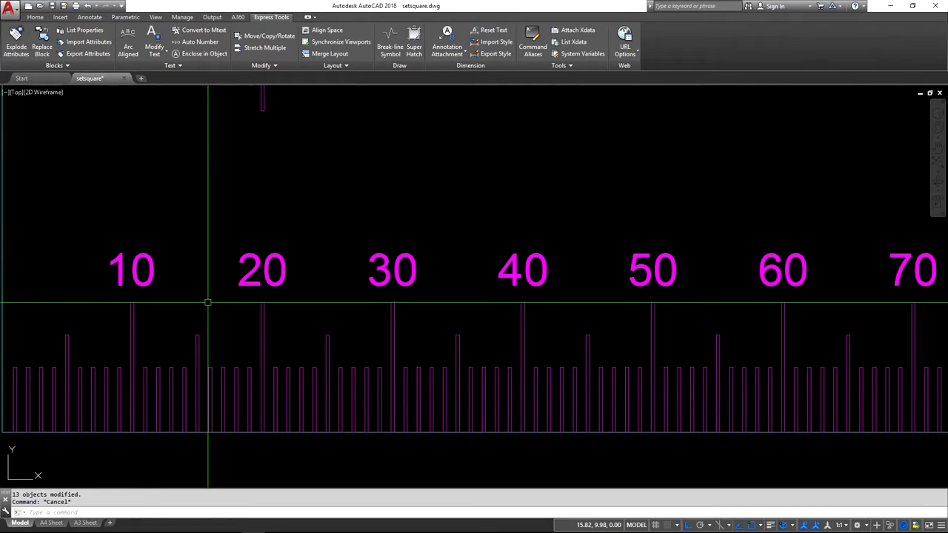
middle_click_drag(56, 254, 115, 250)
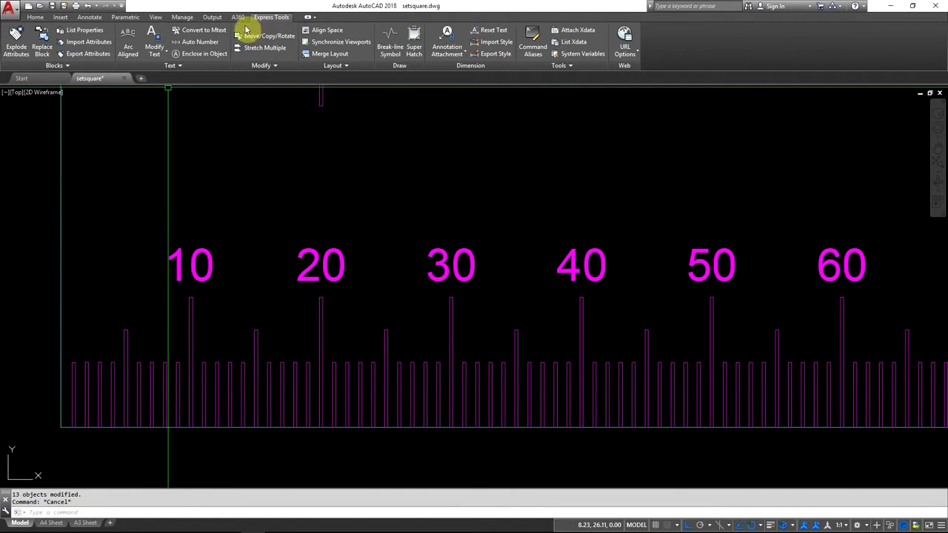
left_click(158, 53)
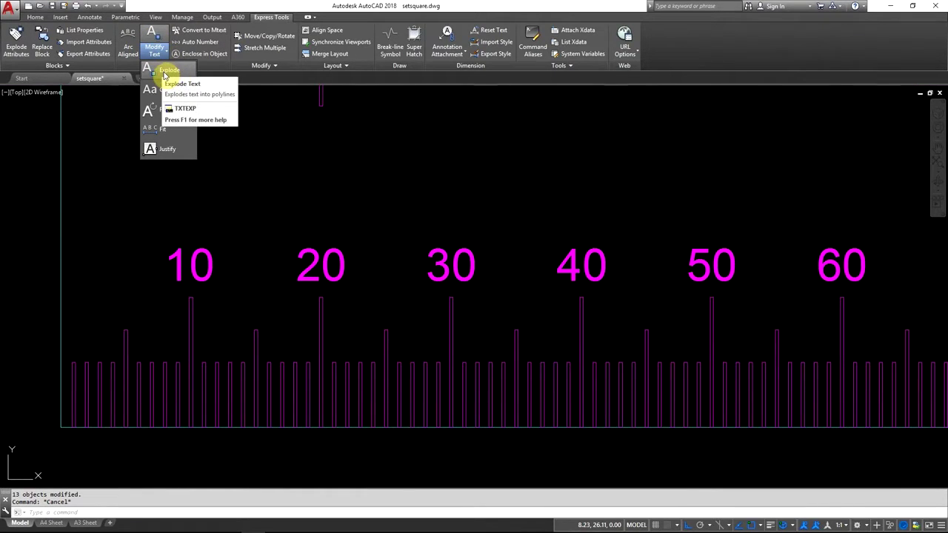
left_click(164, 76)
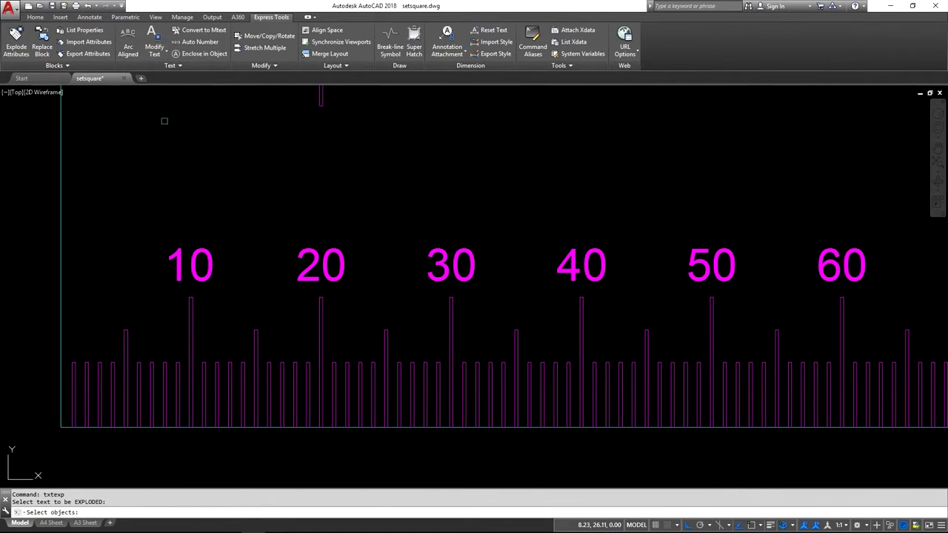
scroll(180, 263, "down", 8)
scroll(185, 319, "down", 2)
left_click(84, 353)
left_click(401, 95)
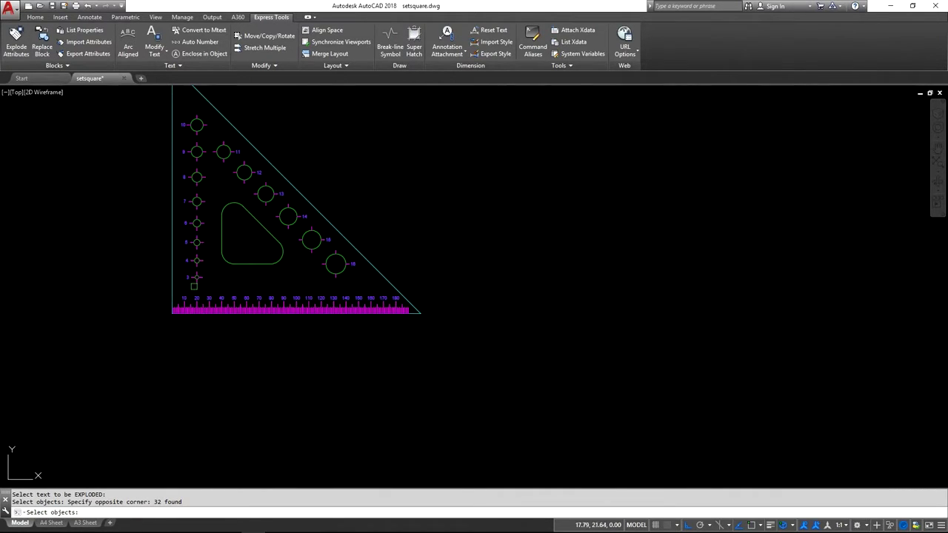
scroll(202, 306, "up", 10)
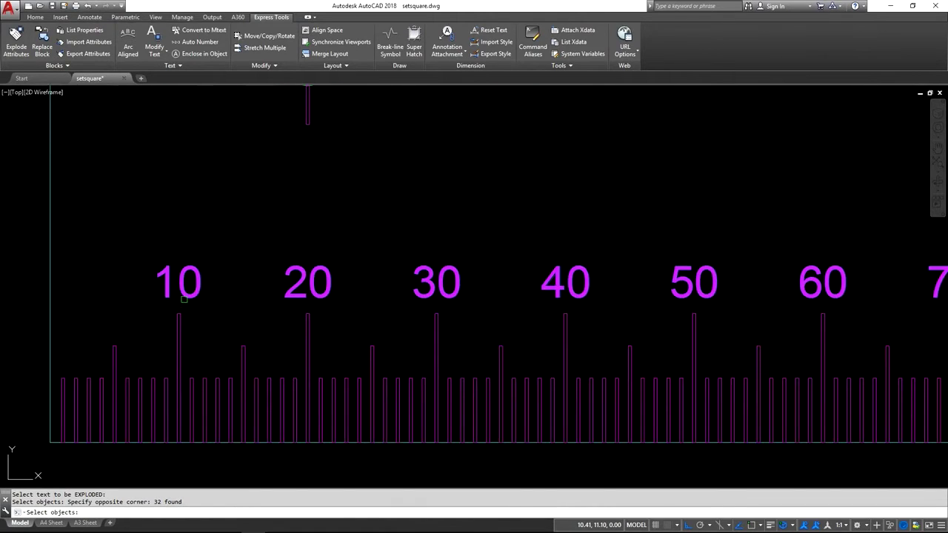
scroll(187, 275, "up", 3)
mouse_move(187, 275)
middle_mouse_down()
mouse_move(320, 222)
mouse_move(363, 248)
middle_mouse_up()
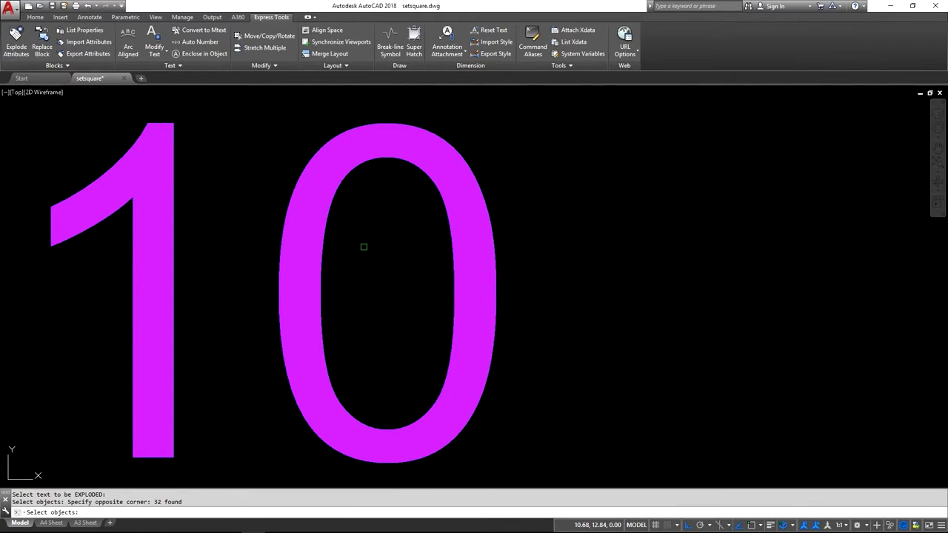
scroll(363, 247, "down", 10)
mouse_move(334, 234)
middle_mouse_down()
mouse_move(309, 237)
mouse_move(253, 274)
middle_mouse_up()
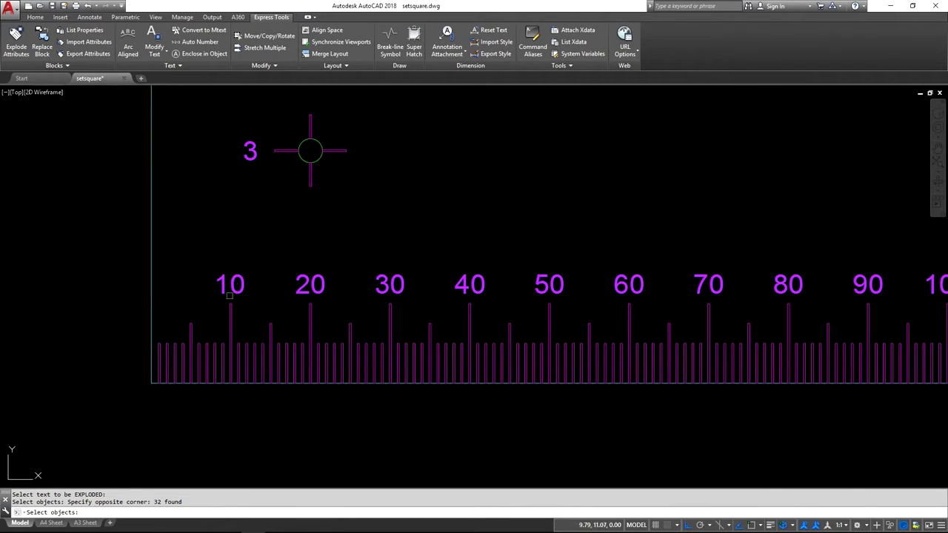
scroll(238, 284, "up", 10)
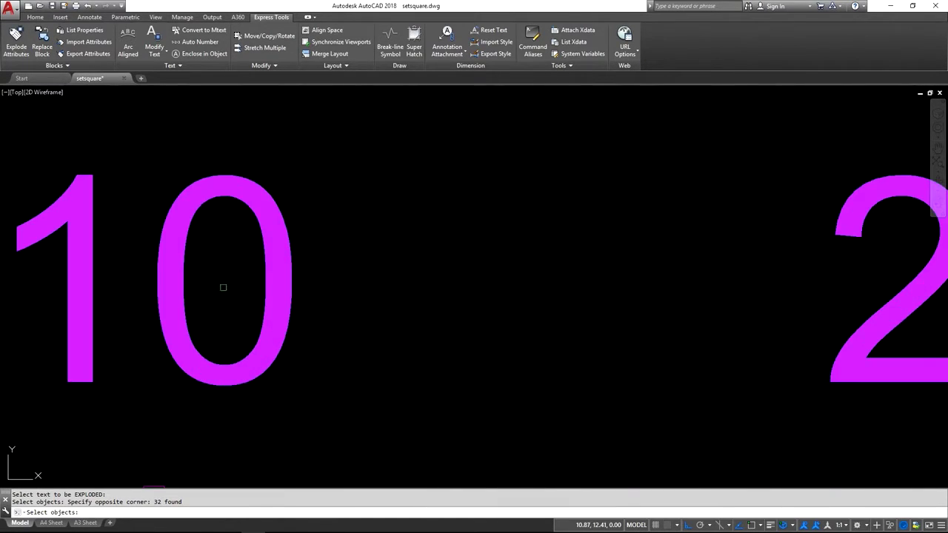
middle_click_drag(361, 297, 420, 302)
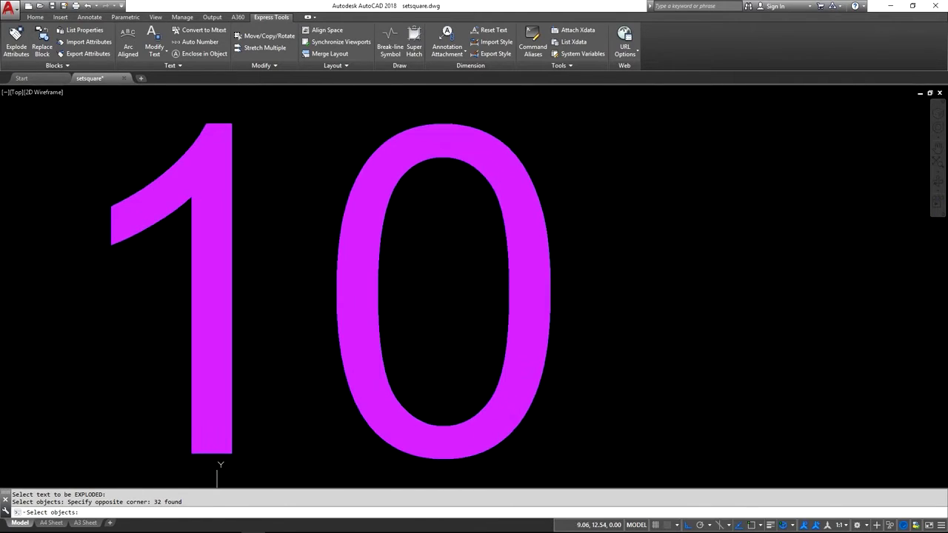
right_click(448, 301)
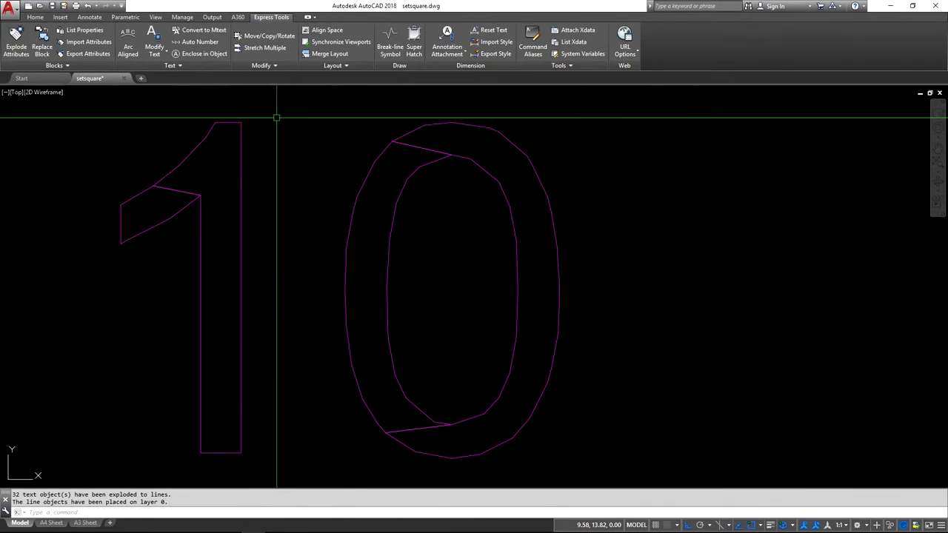
Examine the exploded outlines of the scale number 10, checking the separate closed polylines that make up each digit.
scroll(291, 431, "down", 6)
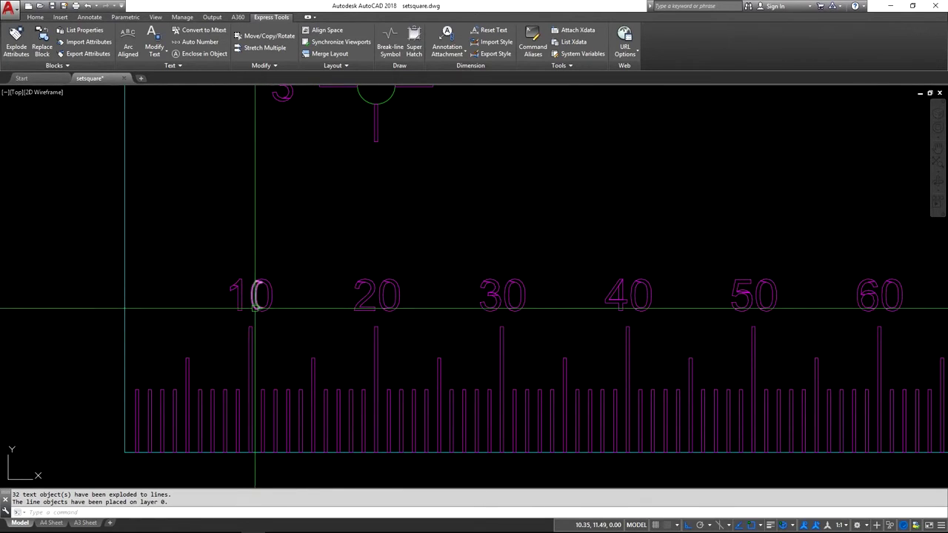
scroll(273, 304, "up", 6)
scroll(270, 299, "up", 3)
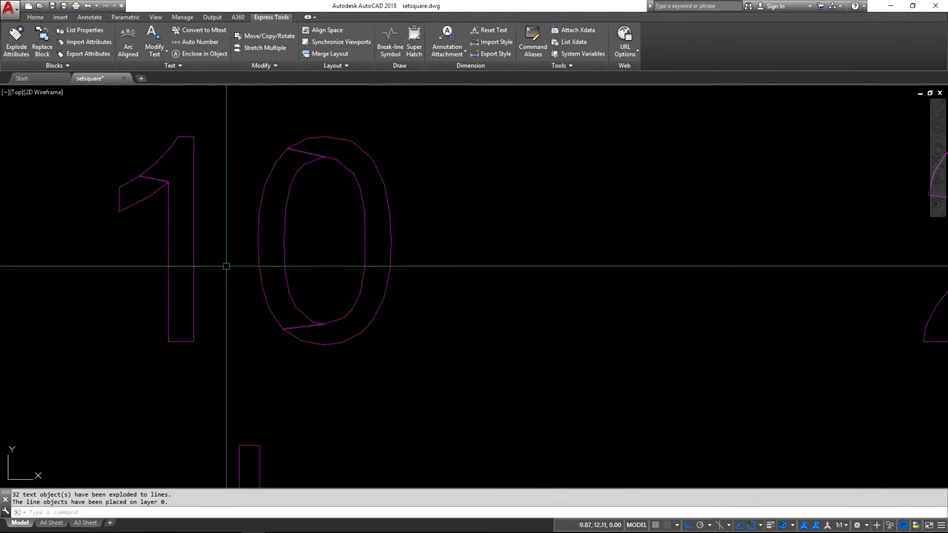
left_click(141, 200)
key("Escape")
left_click(163, 159)
mouse_move(162, 160)
key("Escape")
left_click(306, 139)
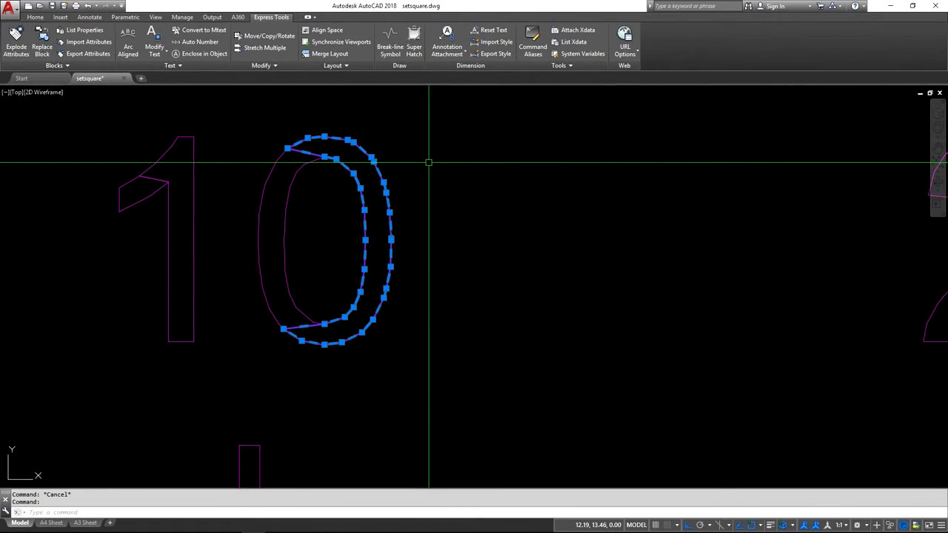
key("Escape")
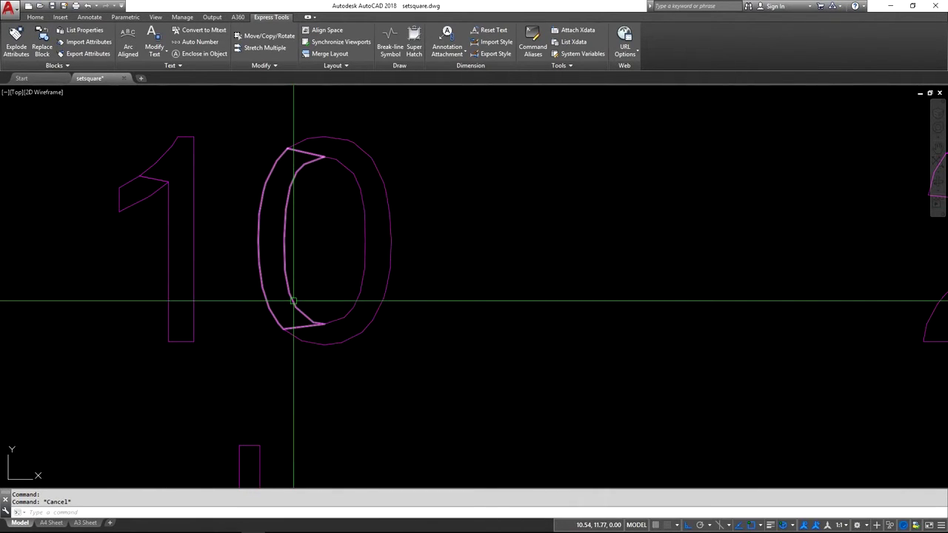
scroll(293, 301, "up", 6)
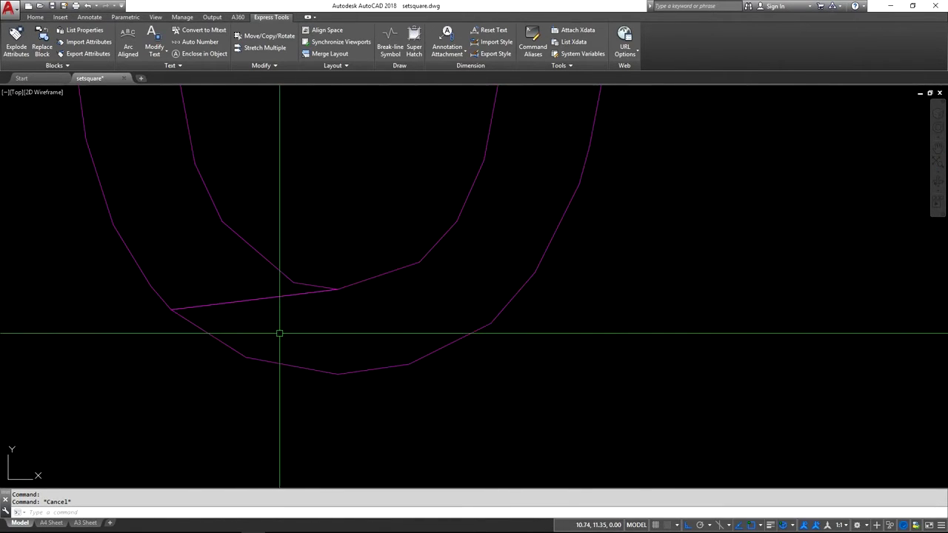
scroll(181, 300, "down", 2)
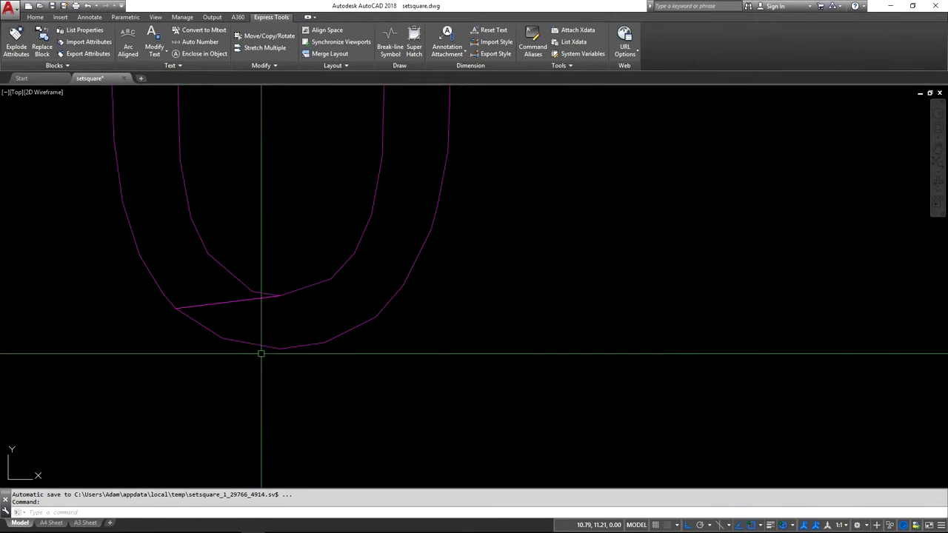
scroll(362, 344, "down", 3)
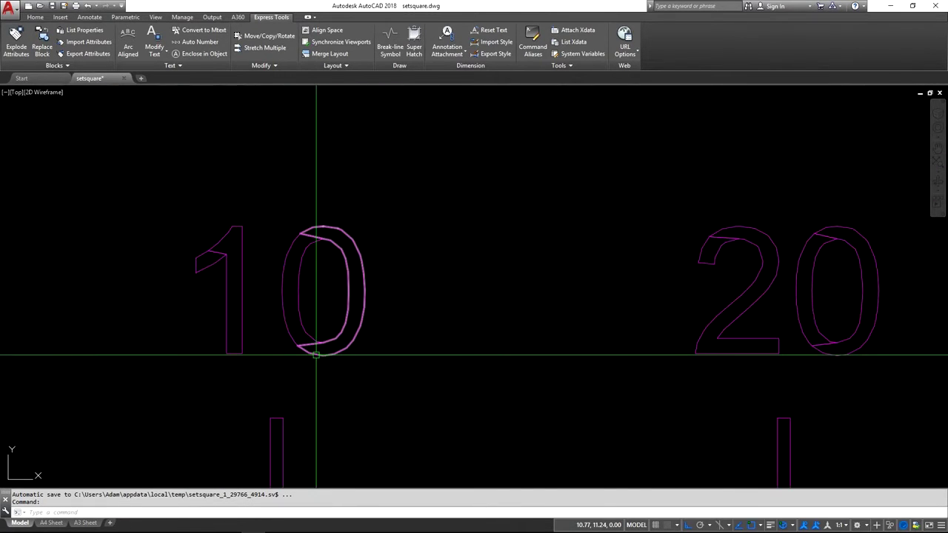
scroll(491, 333, "down", 3)
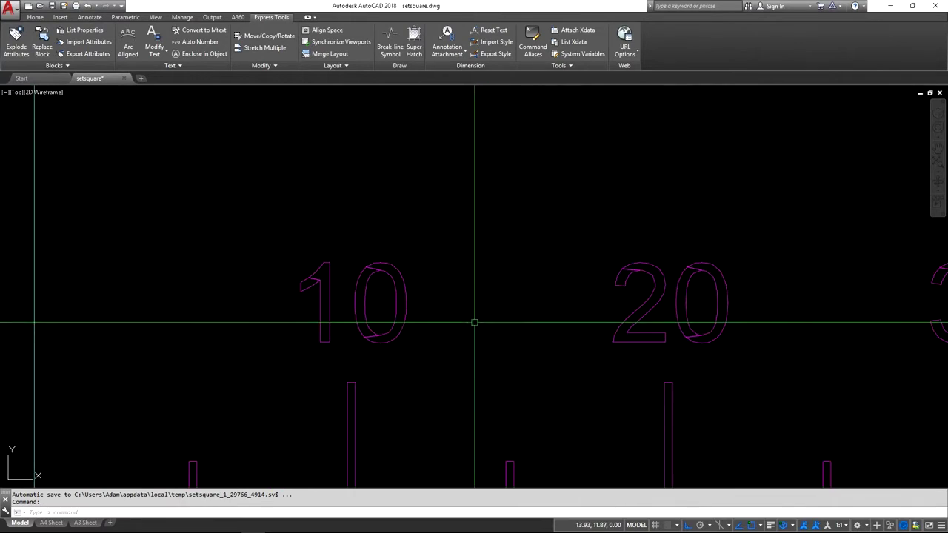
mouse_move(457, 333)
middle_mouse_down()
mouse_move(371, 286)
mouse_move(275, 286)
middle_mouse_up()
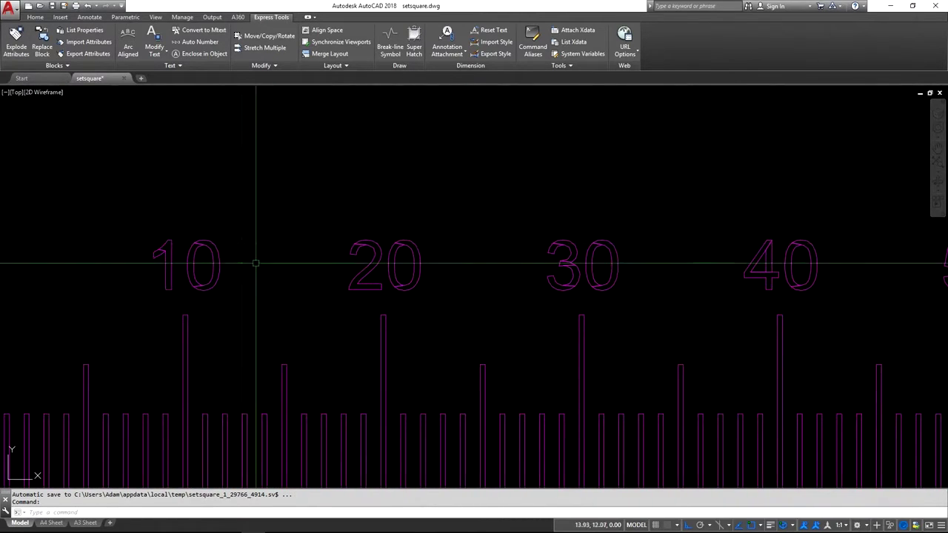
Start the Region command and select the outlines of the scale numbers 10 to 180 along the bottom edge.
left_click(36, 17)
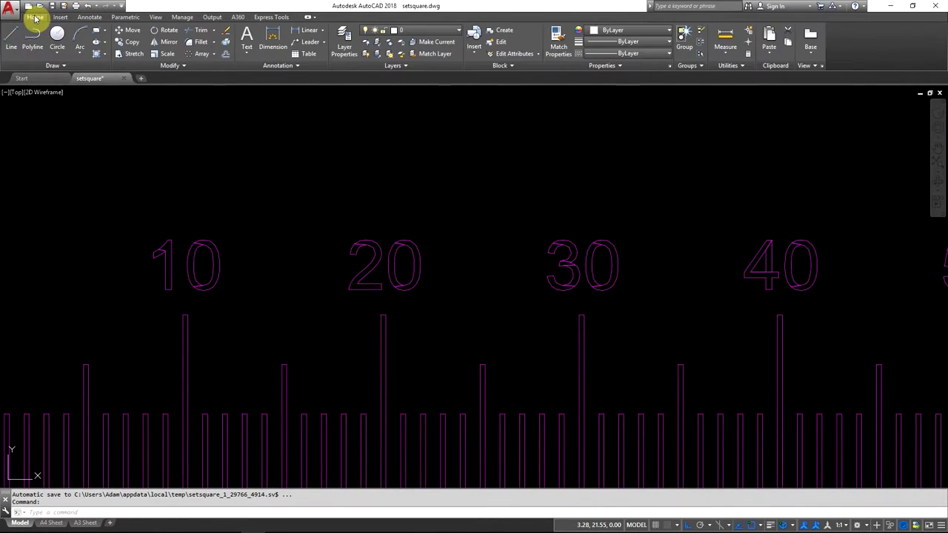
left_click(64, 65)
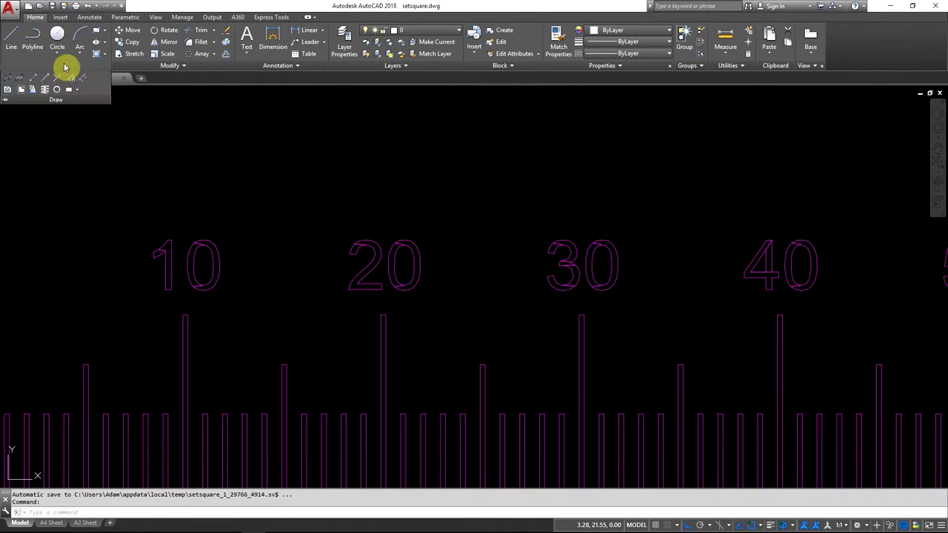
left_click(8, 90)
scroll(302, 286, "down", 5)
middle_click_drag(301, 286, 89, 247)
left_click(98, 251)
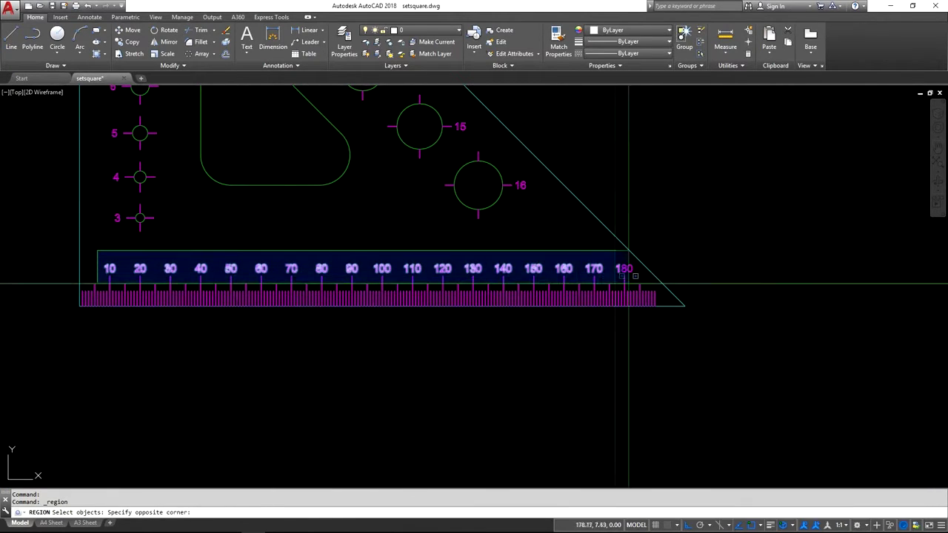
left_click(673, 274)
Add the outlines of the hole-size labels 3 to 10 in the vertical column to the region selection.
left_click(100, 234)
left_click(122, 122)
middle_click_drag(122, 124, 205, 360)
left_click(185, 342)
left_click(200, 129)
middle_click_drag(199, 127, 205, 222)
left_click(186, 190)
left_click(205, 165)
Add the labels 11 to 16 beside the diagonal row of holes and convert all selected outlines into regions.
left_click(316, 217)
left_click(345, 256)
left_click(375, 269)
left_click(393, 305)
left_click(373, 283)
left_click(391, 305)
left_click(422, 320)
left_click(451, 358)
middle_click_drag(507, 394, 200, 144)
left_click(200, 144)
left_click(225, 166)
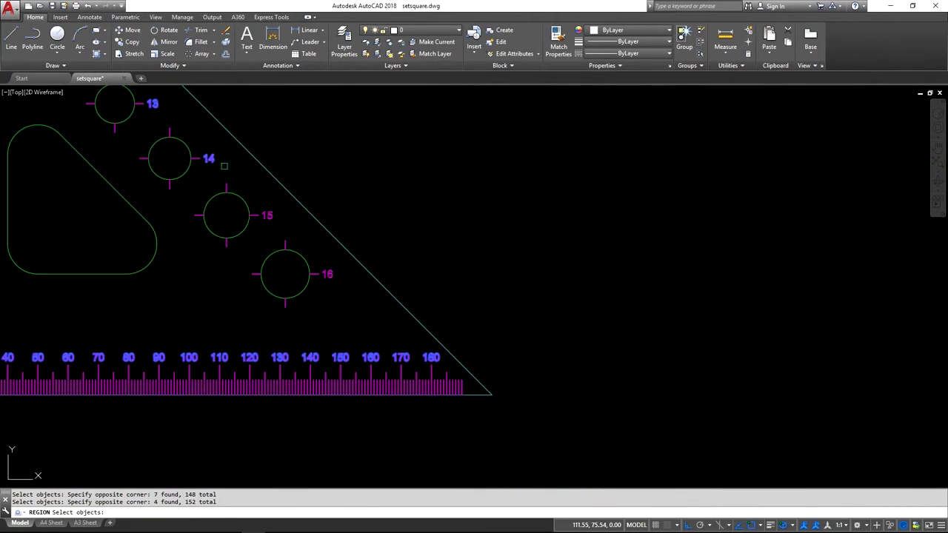
left_click(259, 196)
left_click(286, 226)
left_click(314, 253)
left_click(349, 279)
middle_click_drag(136, 274, 301, 312)
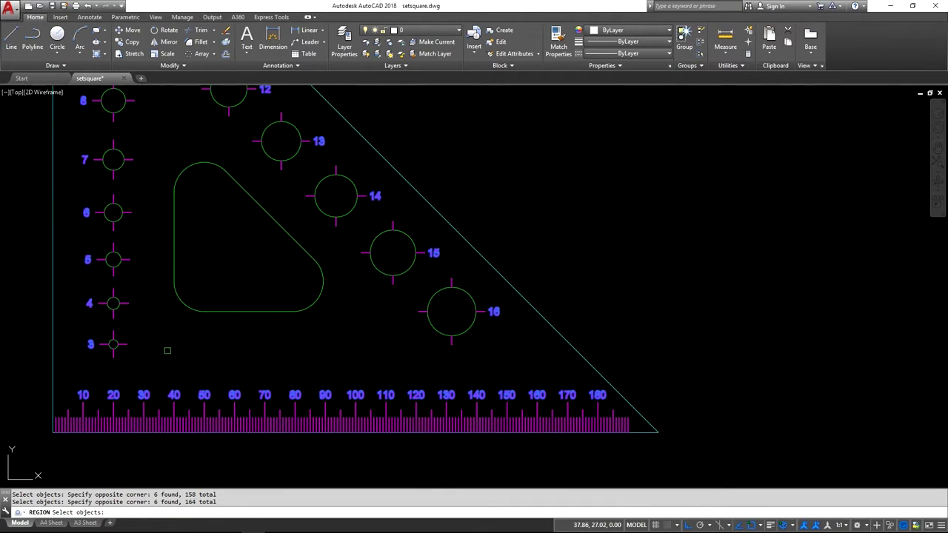
key("Return")
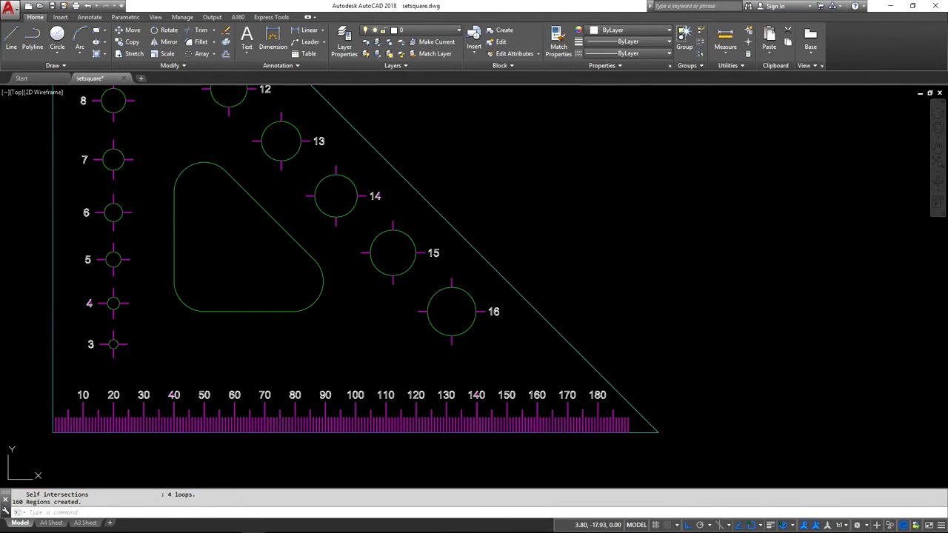
Check the command history for rejected region loops and the reason for their rejection.
key("ctrl+F2")
left_click_drag(302, 201, 340, 160)
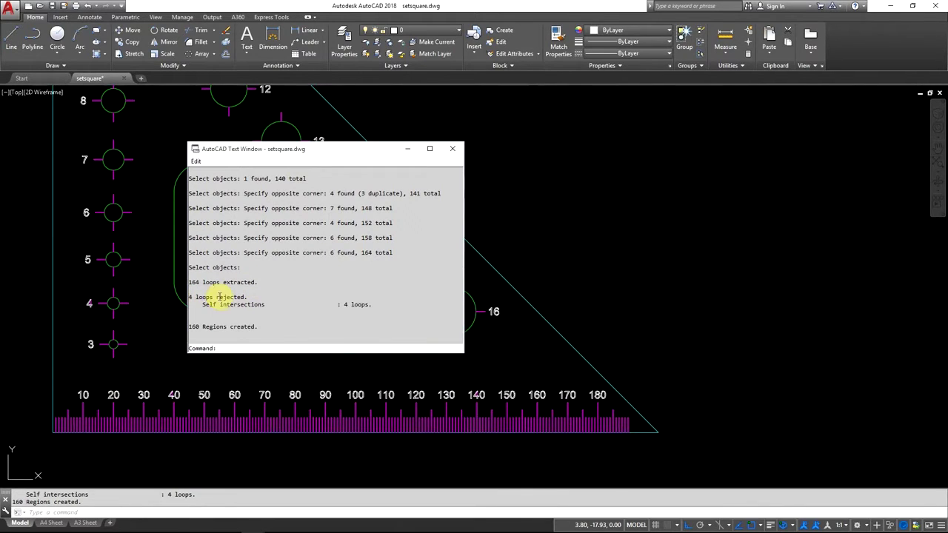
left_click_drag(216, 297, 245, 297)
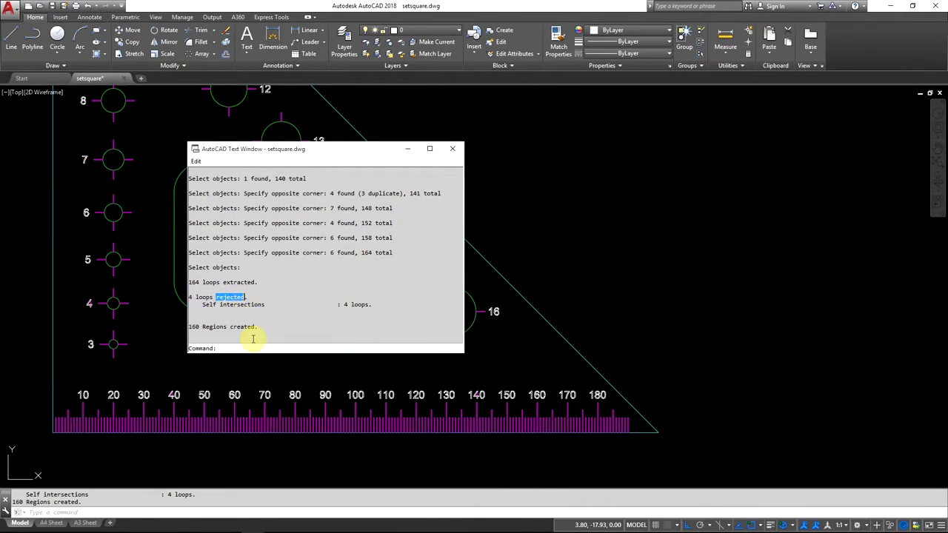
left_click_drag(220, 305, 264, 304)
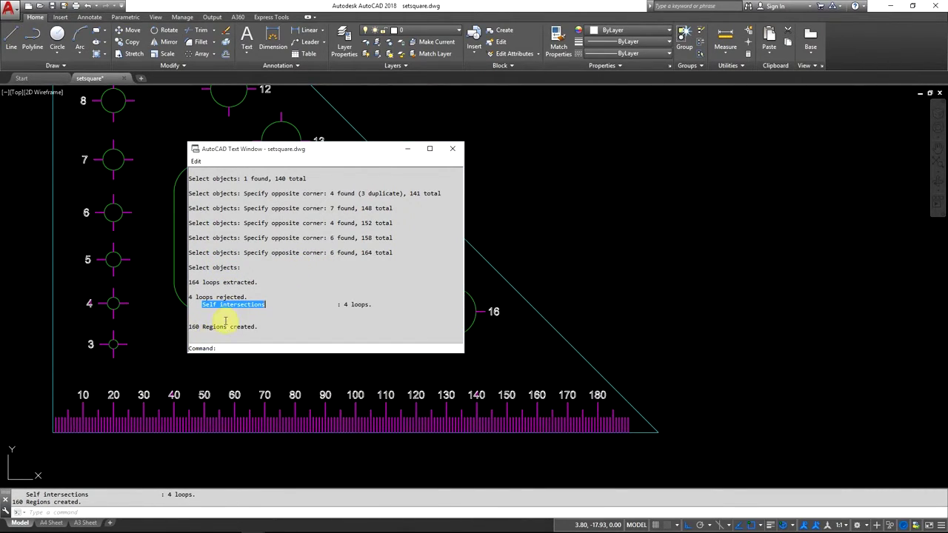
left_click(452, 154)
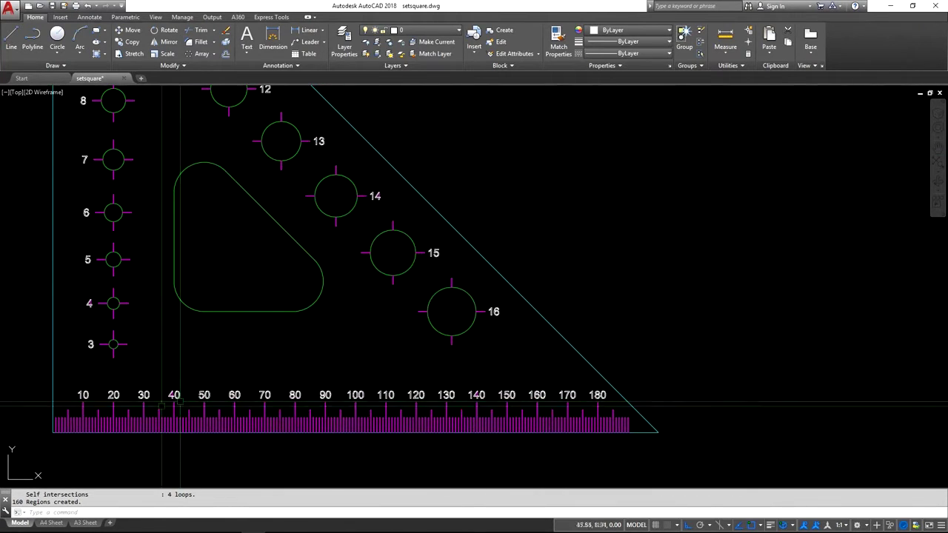
Stretch the stray corner vertex of the unconverted outline in the 40 label's 4 onto the stem's base, and convert that outline into a region.
scroll(145, 410, "up", 10)
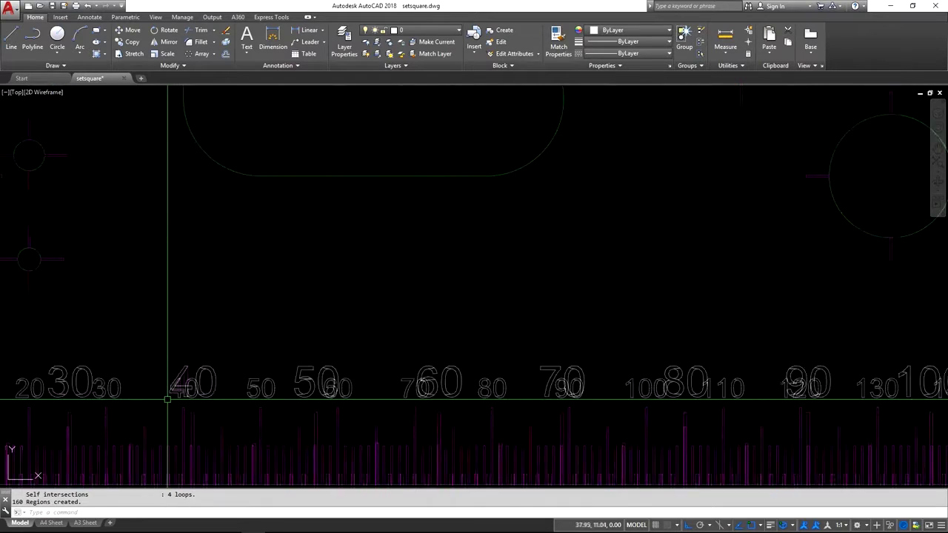
scroll(211, 299, "up", 2)
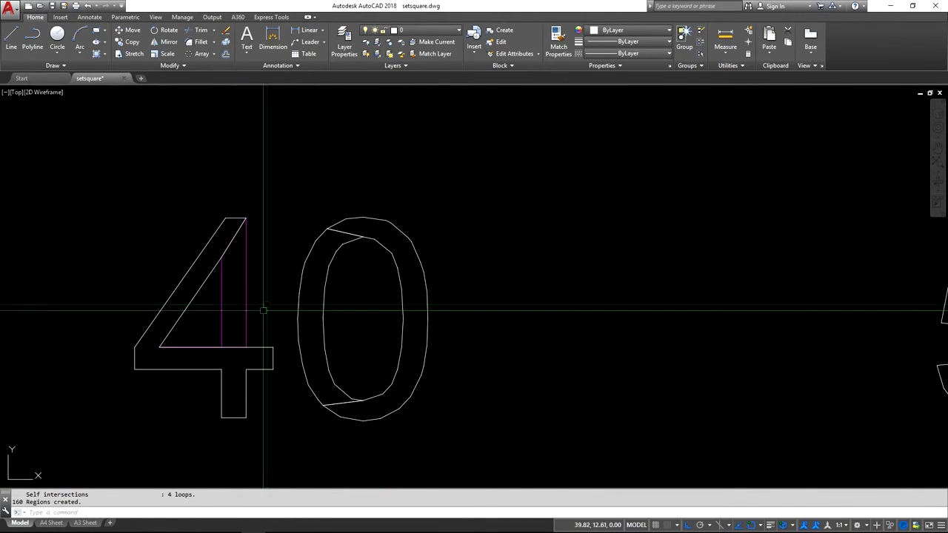
left_click(246, 295)
scroll(260, 305, "up", 4)
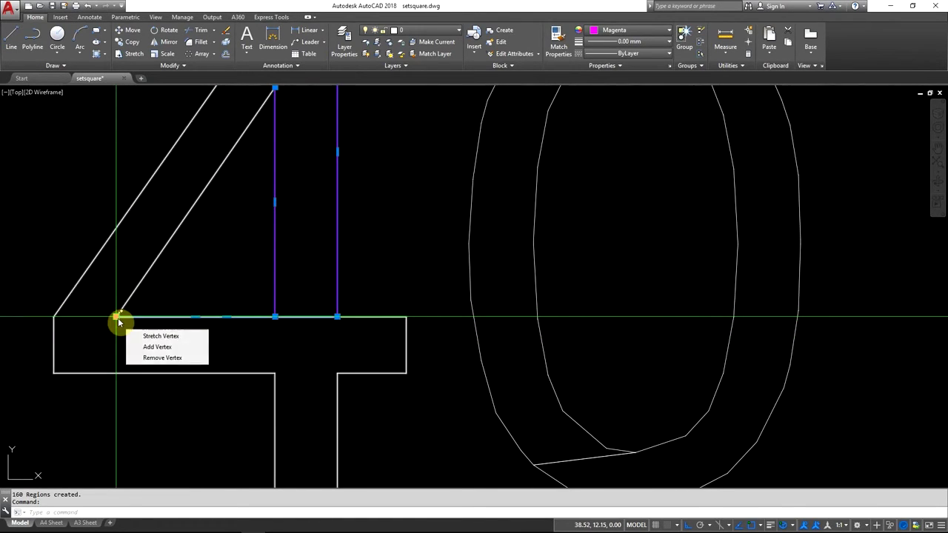
left_click(117, 318)
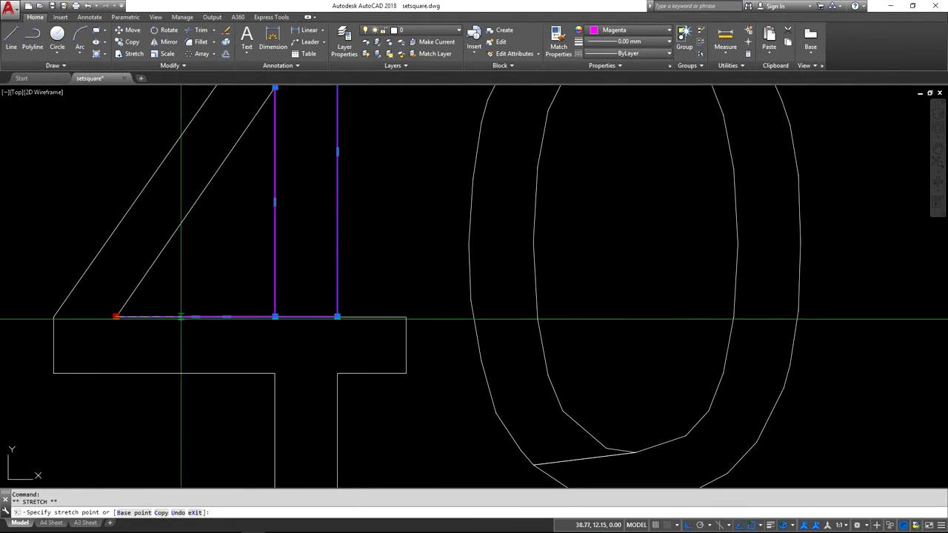
left_click(310, 334)
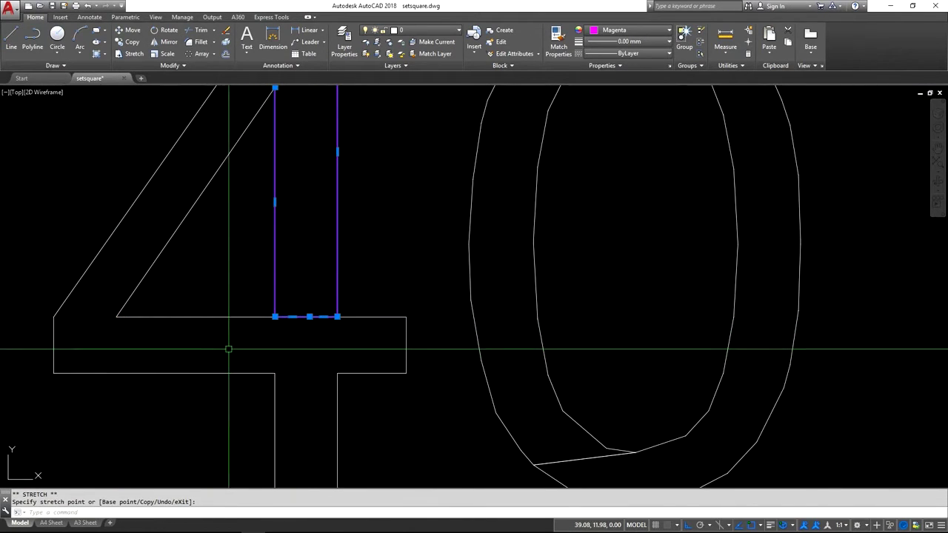
scroll(222, 344, "down", 4)
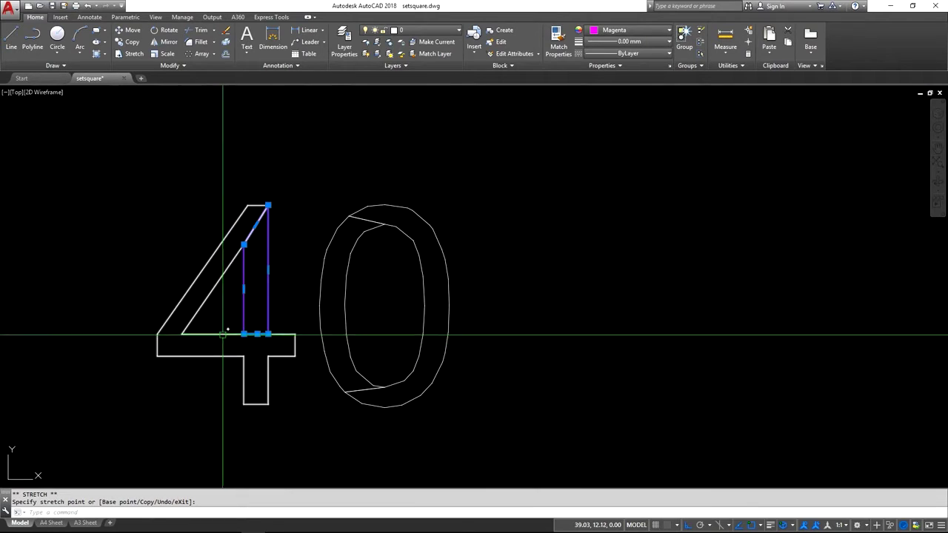
key("Escape")
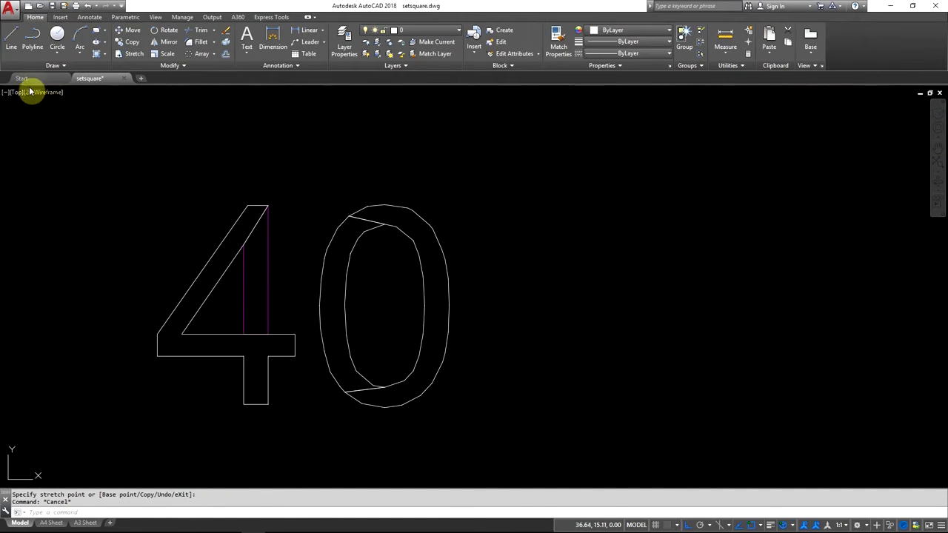
left_click(18, 73)
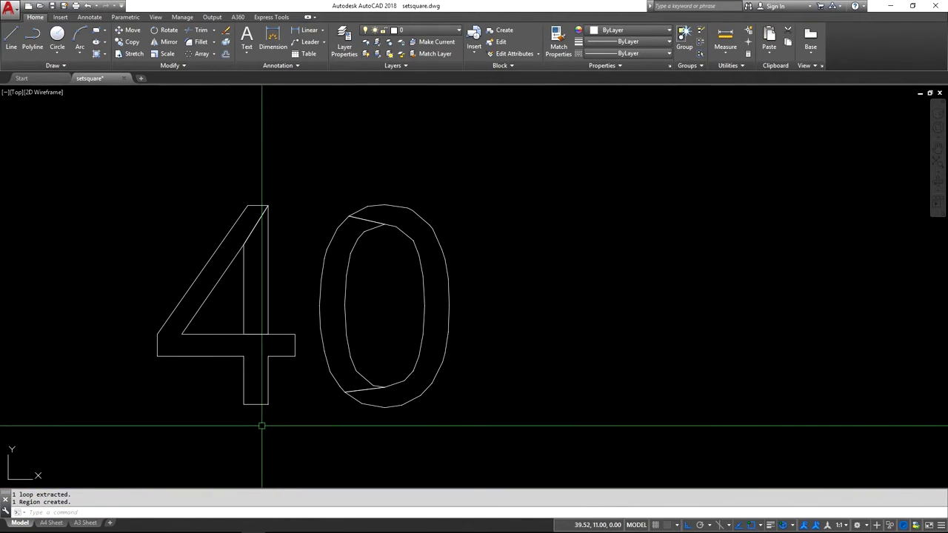
Stretch the stray vertex of the magenta outline in the hole-size label 4 onto the stem's base and convert the outline into a region.
scroll(486, 277, "down", 5)
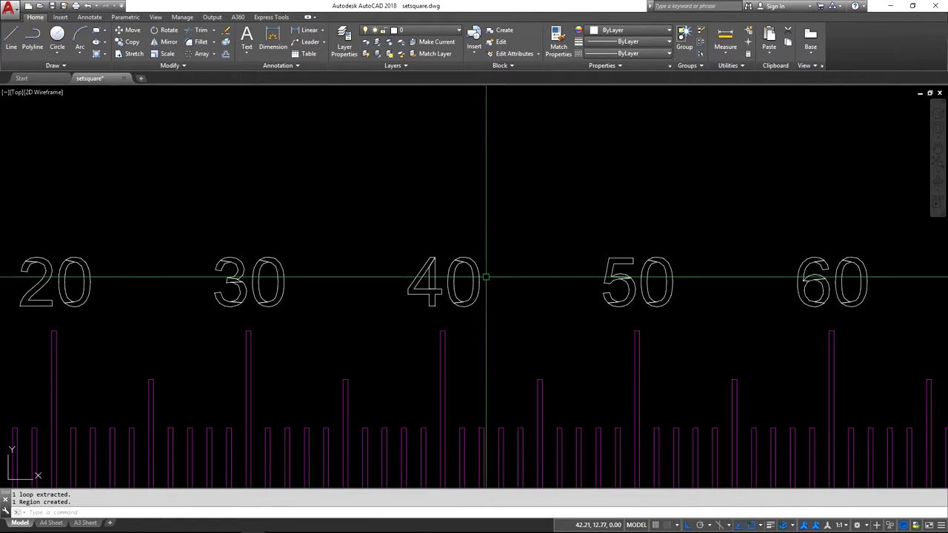
scroll(478, 275, "down", 3)
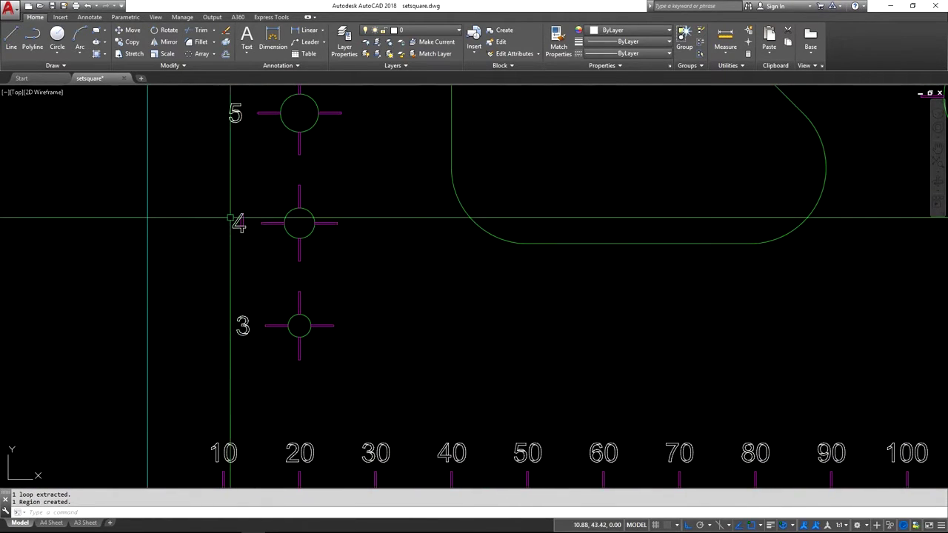
scroll(237, 213, "up", 5)
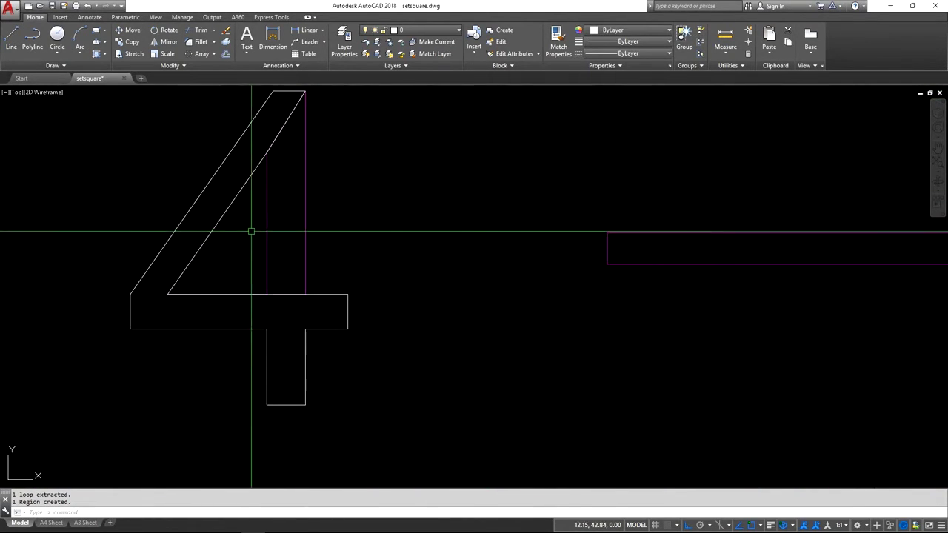
left_click(186, 294)
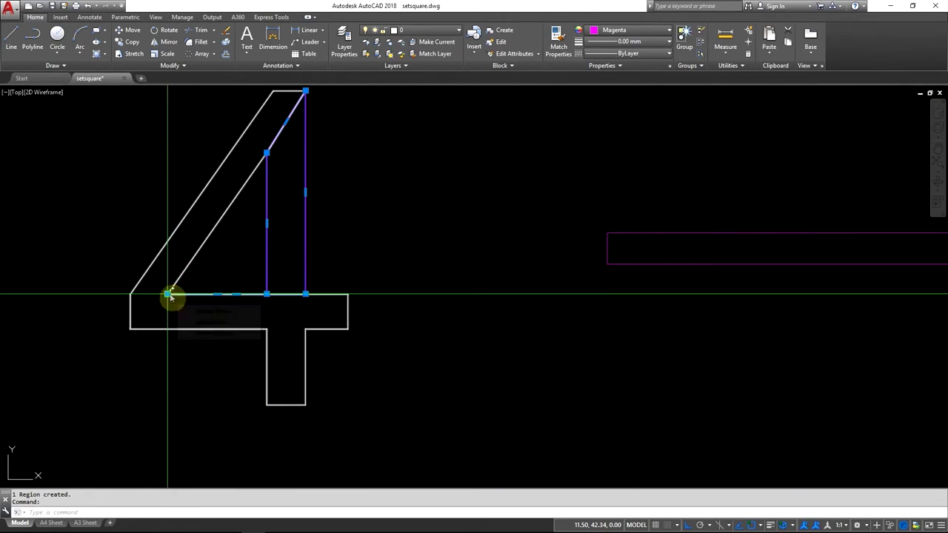
left_click(167, 294)
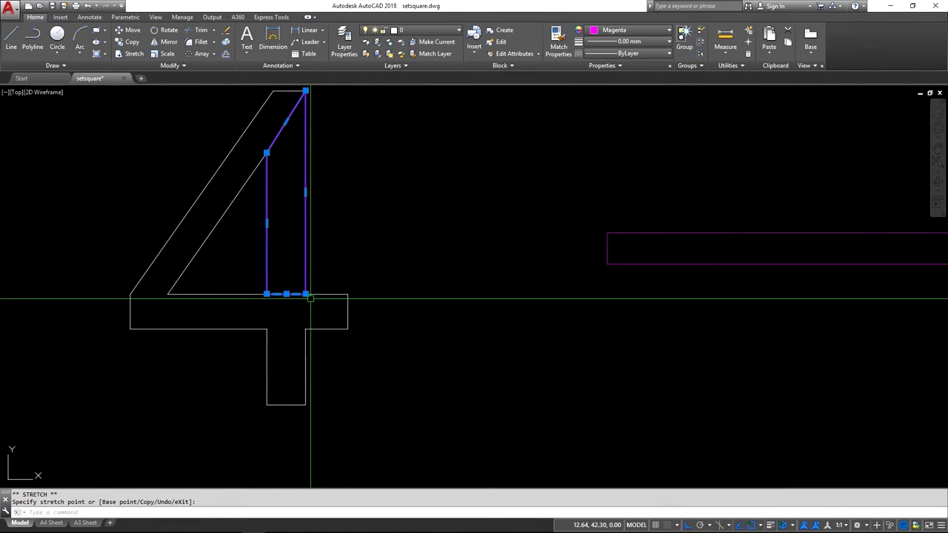
key("Escape")
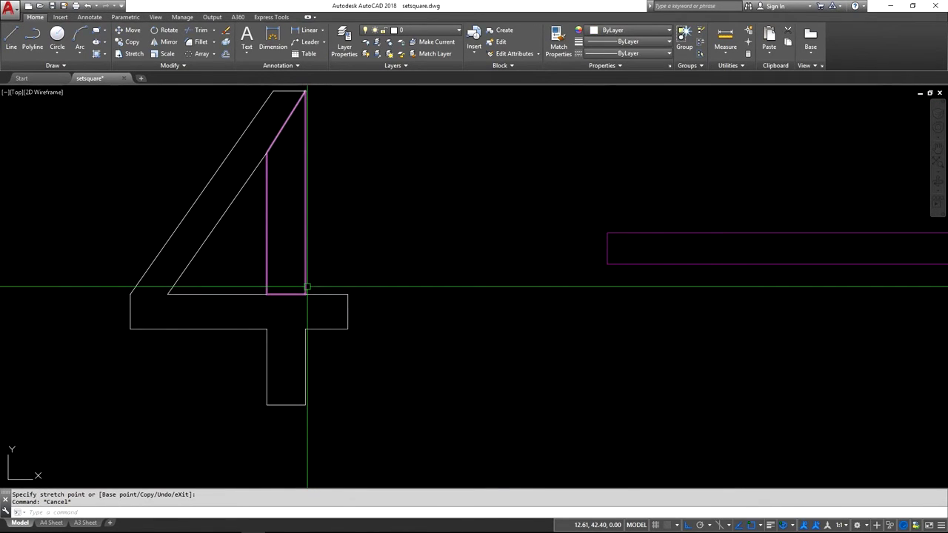
type("reg")
key("Return")
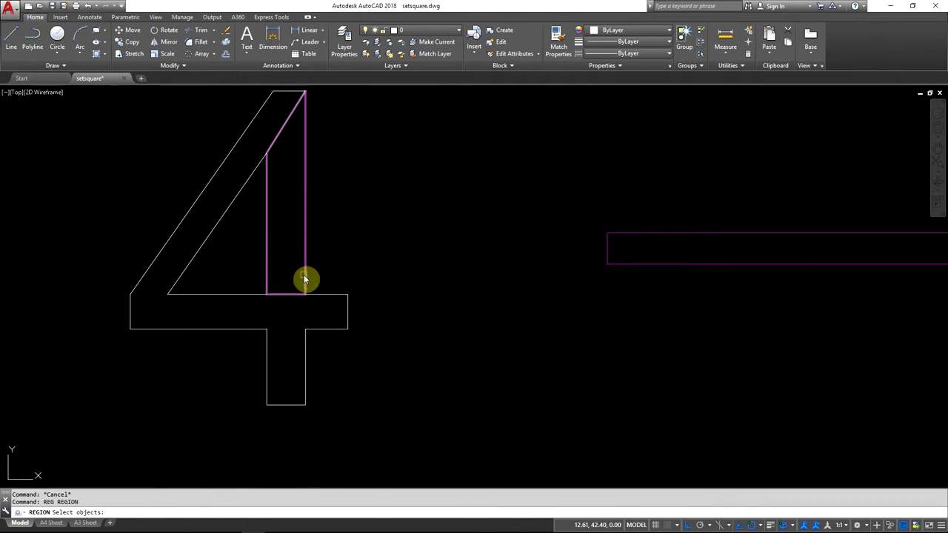
key("Return")
Stretch the stray corner vertex of the magenta outline in the hole-size label 14 onto the base of the 4's stem.
scroll(222, 245, "down", 10)
middle_click_drag(202, 161, 188, 404)
middle_click_drag(192, 139, 156, 423)
mouse_move(153, 165)
middle_mouse_down()
mouse_move(142, 328)
mouse_move(0, 201)
middle_mouse_up()
middle_click_drag(441, 366, 138, 123)
scroll(414, 337, "up", 12)
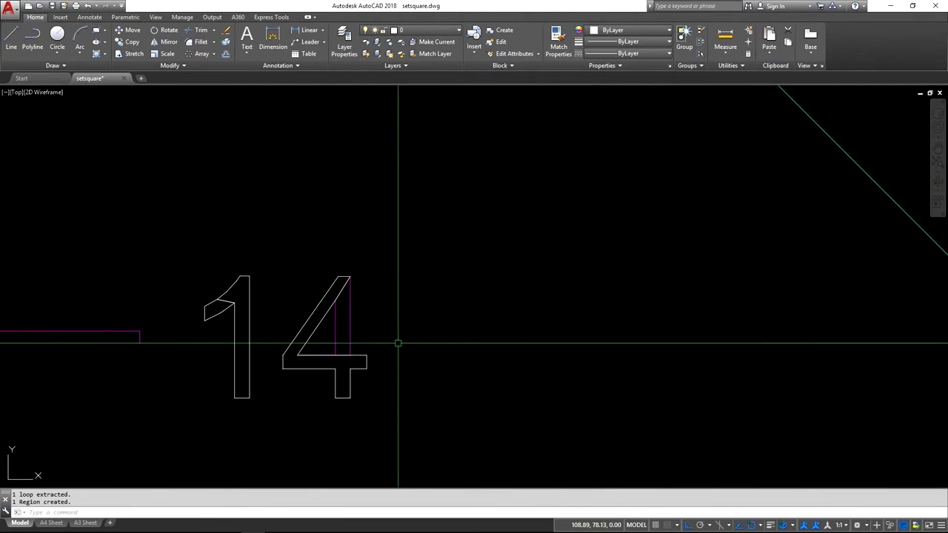
left_click(362, 333)
left_click(331, 316)
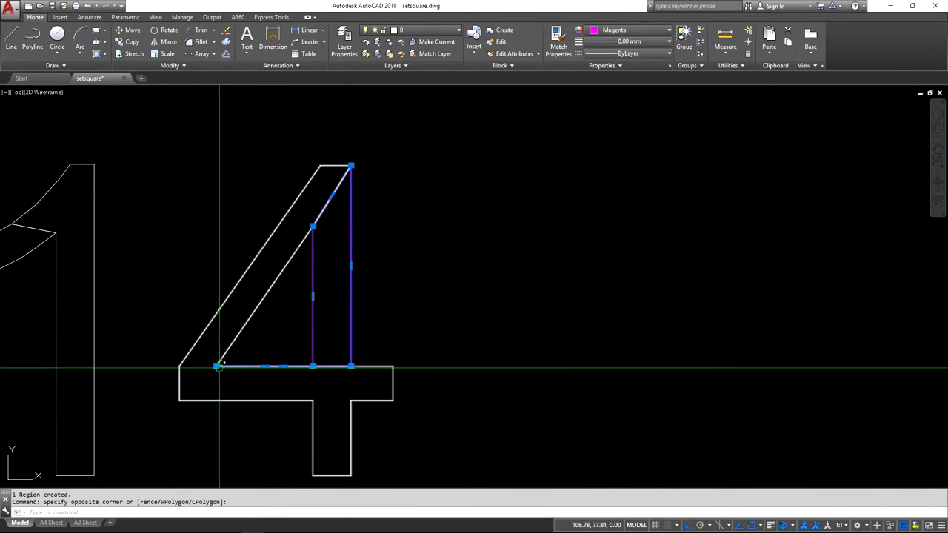
left_click(218, 364)
left_click(259, 372)
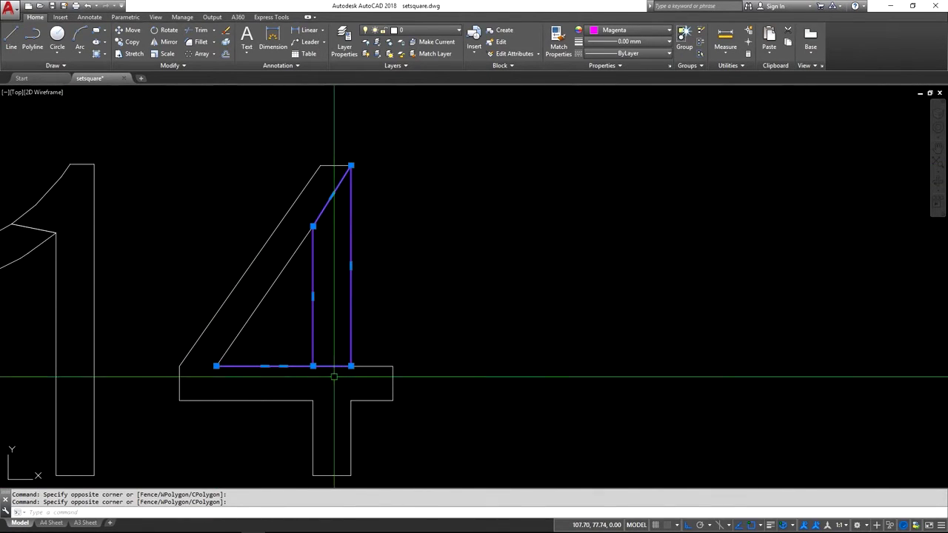
left_click(216, 365)
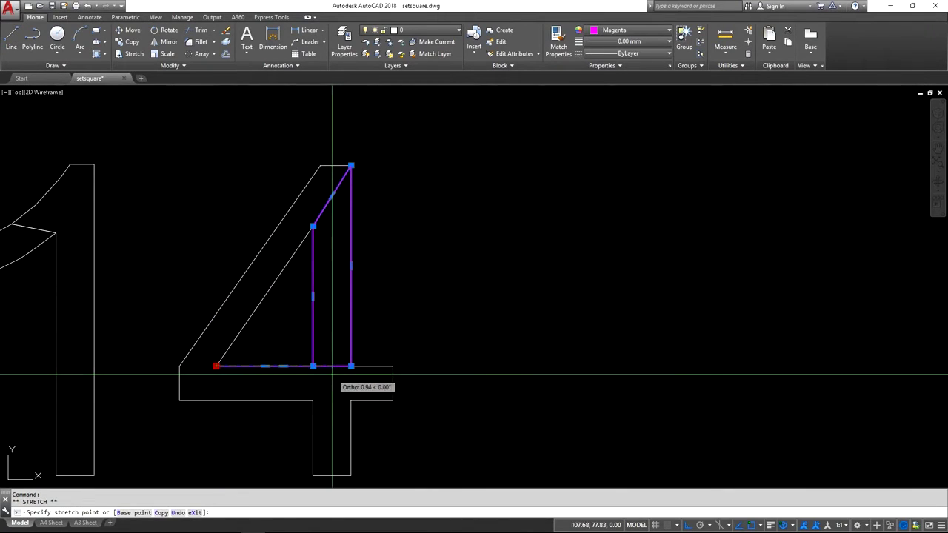
left_click(313, 366)
Convert the repaired stem outline in the hole-size label 14 into a region.
type("re")
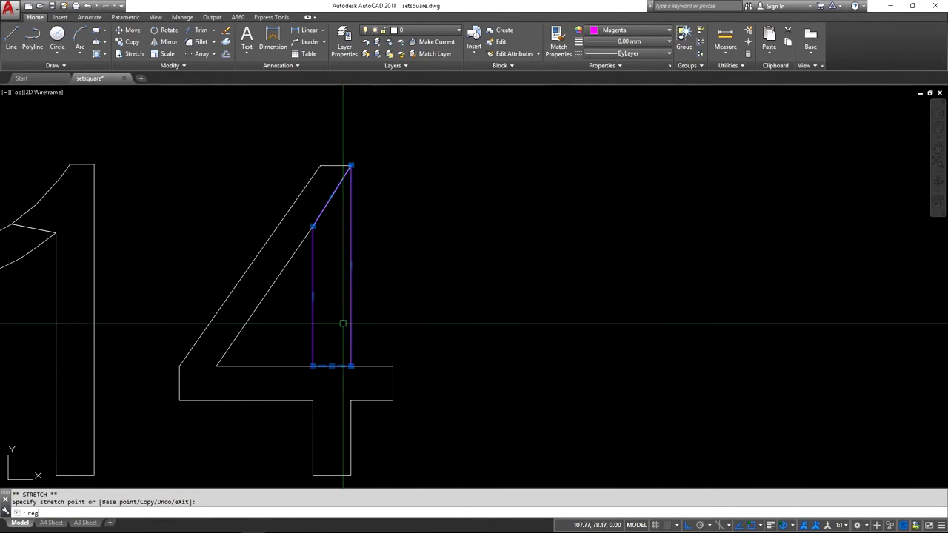
type("g")
key("Return")
key("Return")
Stretch the stray vertex of the magenta outline in the scale number 140 onto the 4's stem base and convert the outline into a region.
scroll(374, 309, "down", 5)
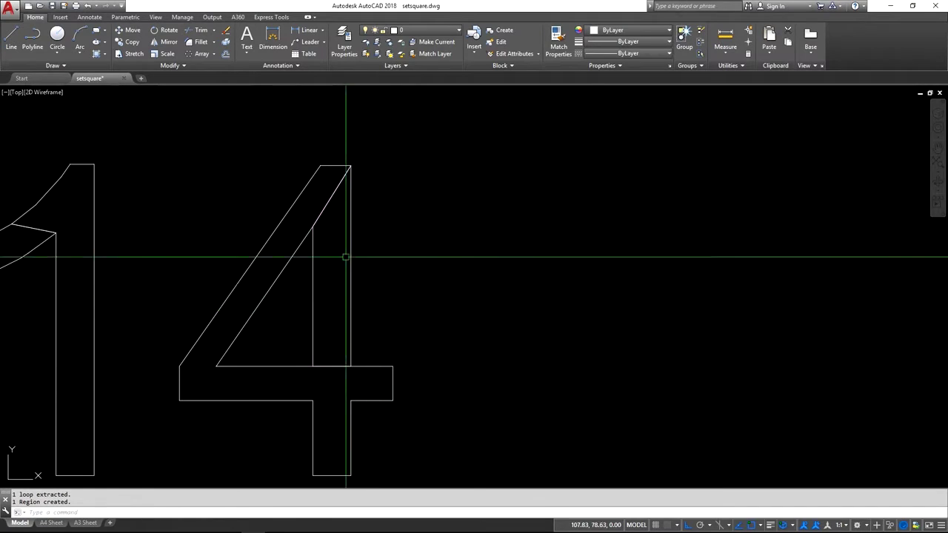
scroll(403, 150, "up", 5)
scroll(403, 150, "down", 4)
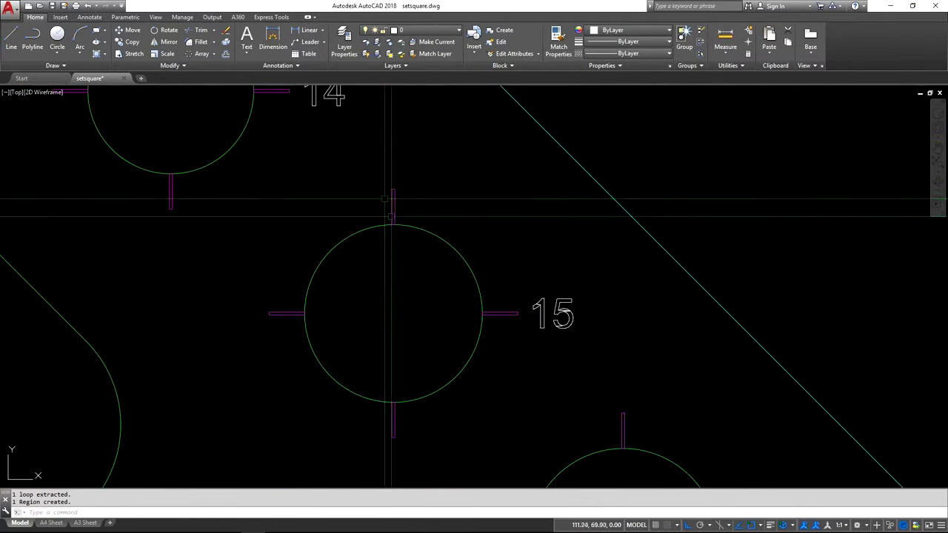
scroll(504, 333, "up", 3)
middle_click_drag(503, 334, 265, 97)
middle_click_drag(211, 294, 501, 261)
scroll(437, 296, "up", 4)
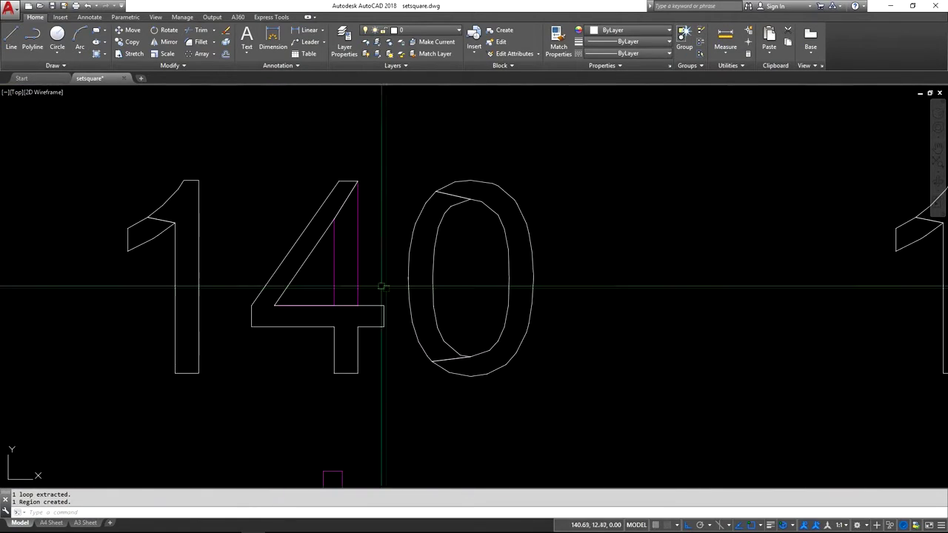
left_click(351, 271)
left_click(275, 305)
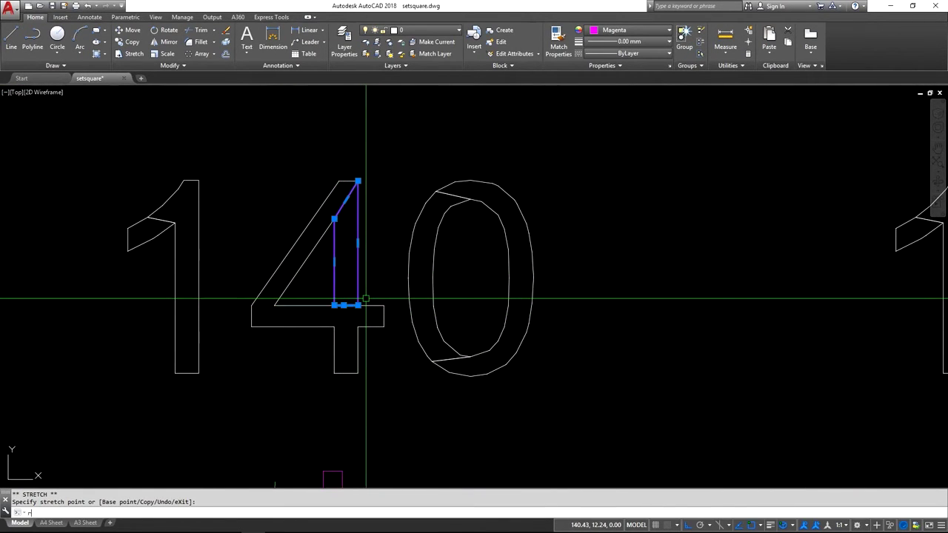
type("reg")
key("Return")
key("Return")
Examine how the digits of the scale numbers are split into separate regions, closely at 110, and look over the available workspaces.
scroll(371, 296, "down", 6)
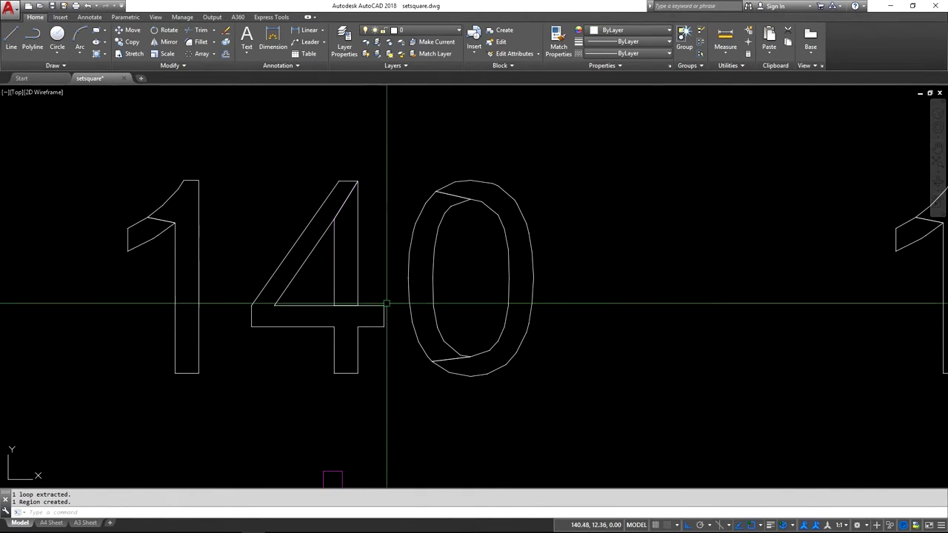
middle_click_drag(274, 328, 358, 352)
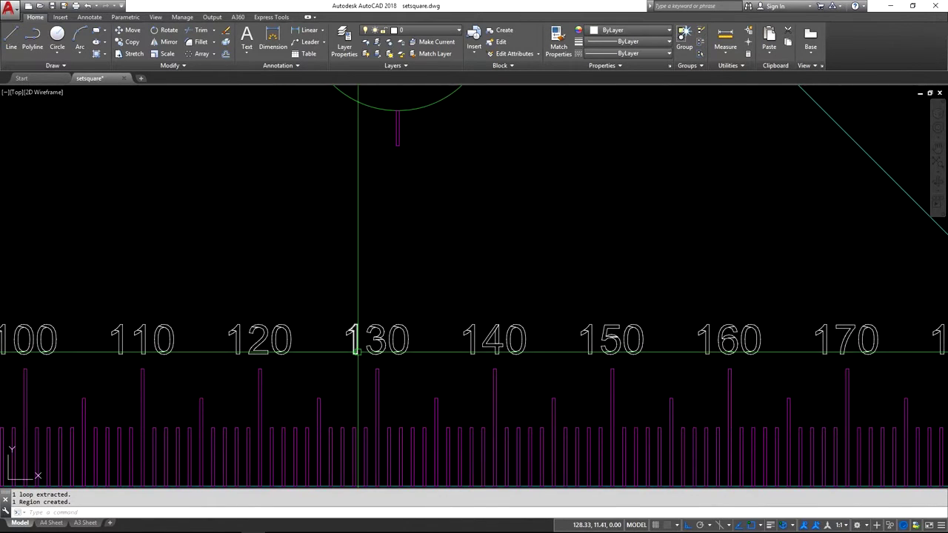
scroll(354, 345, "down", 2)
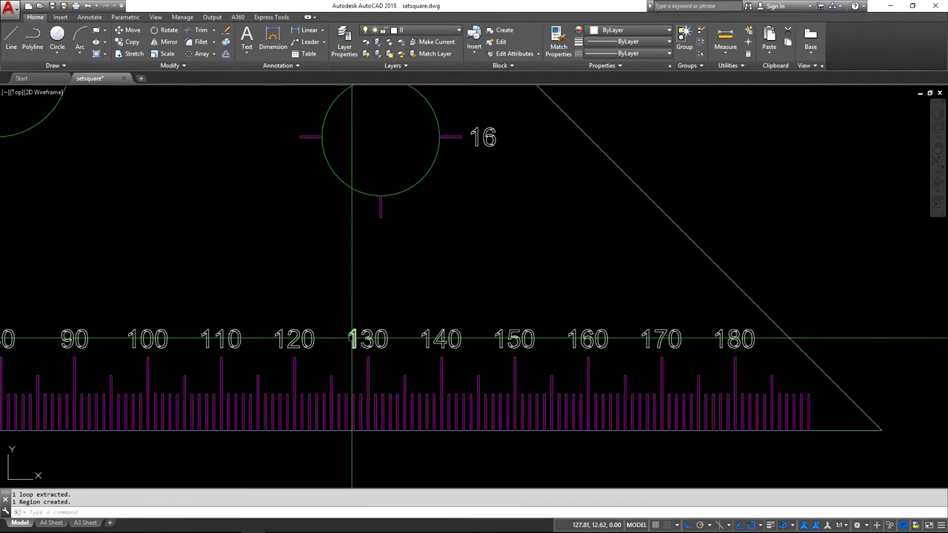
scroll(189, 347, "up", 6)
scroll(285, 363, "up", 4)
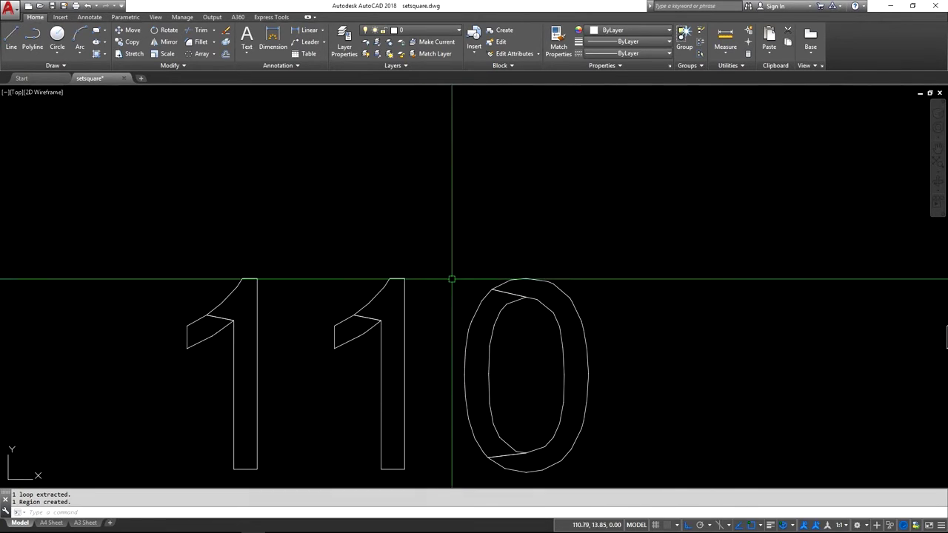
left_click(866, 525)
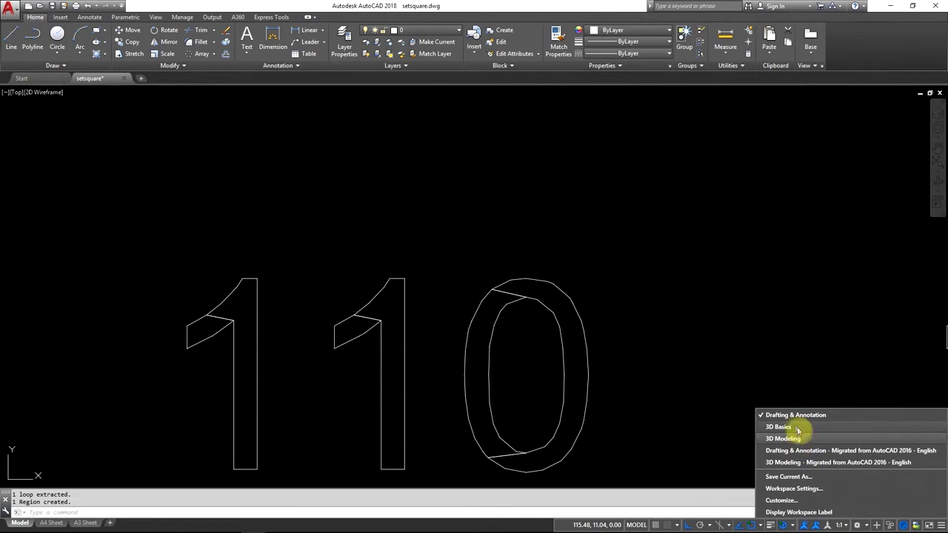
left_click(659, 320)
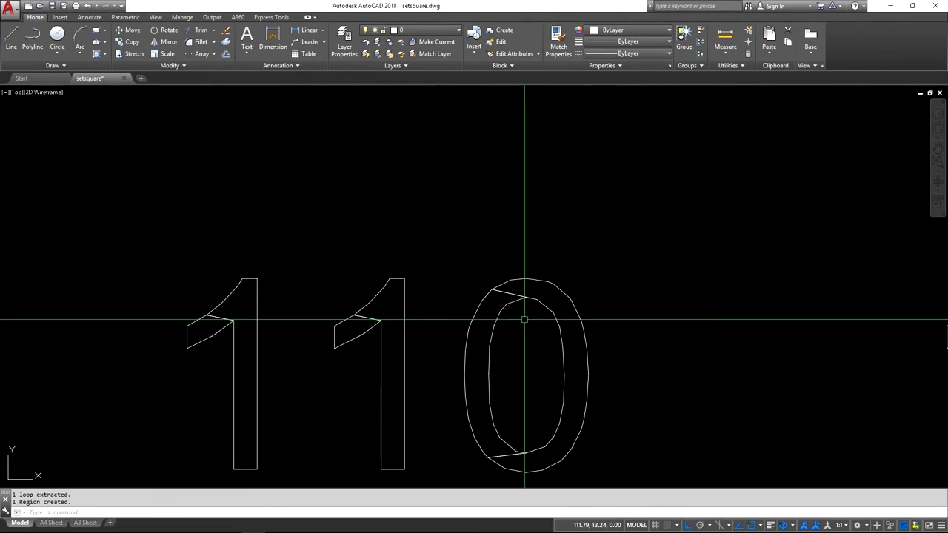
Start the Union command and select the regions of the scale numbers 10 to 180 along the set square's bottom edge.
scroll(504, 311, "down", 8)
scroll(502, 292, "down", 4)
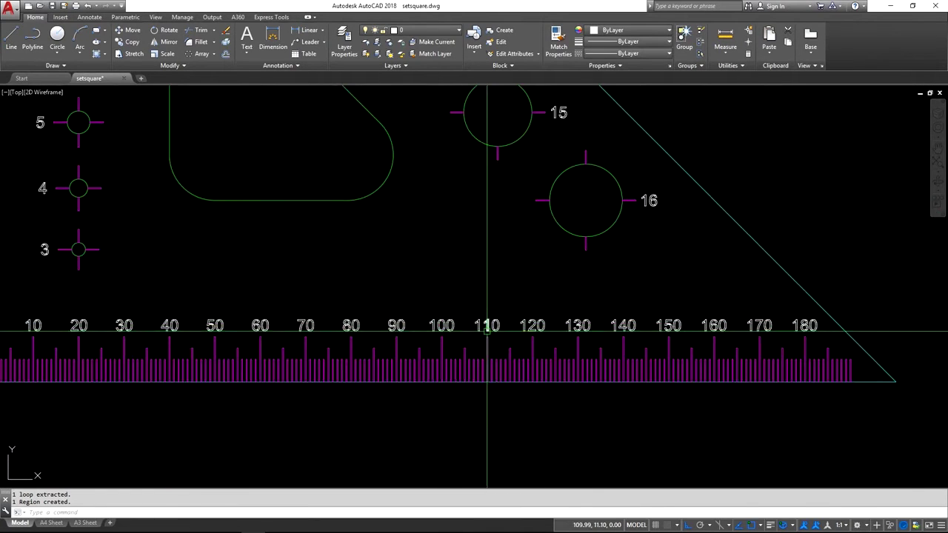
middle_click_drag(303, 310, 440, 331)
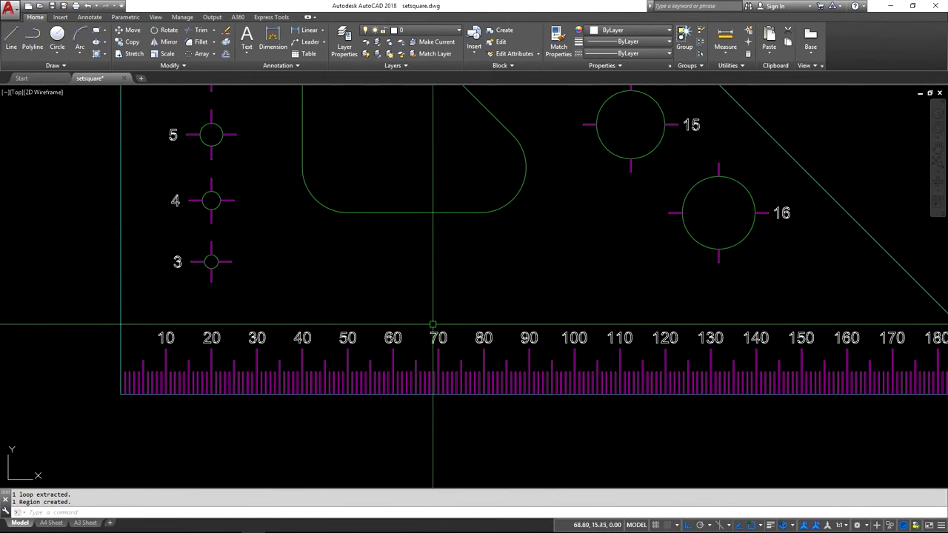
type("un")
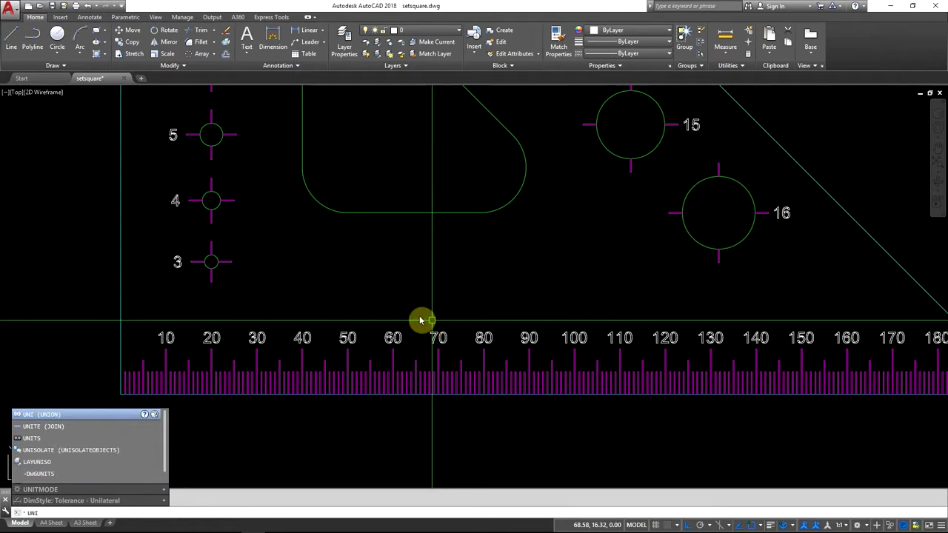
type("i")
key("Return")
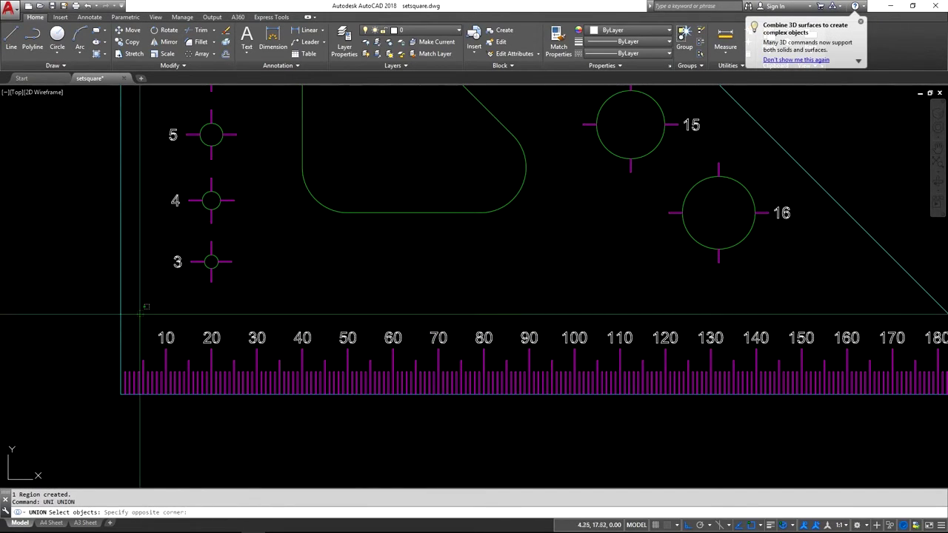
scroll(140, 313, "down", 3)
left_click(142, 313)
left_click(677, 339)
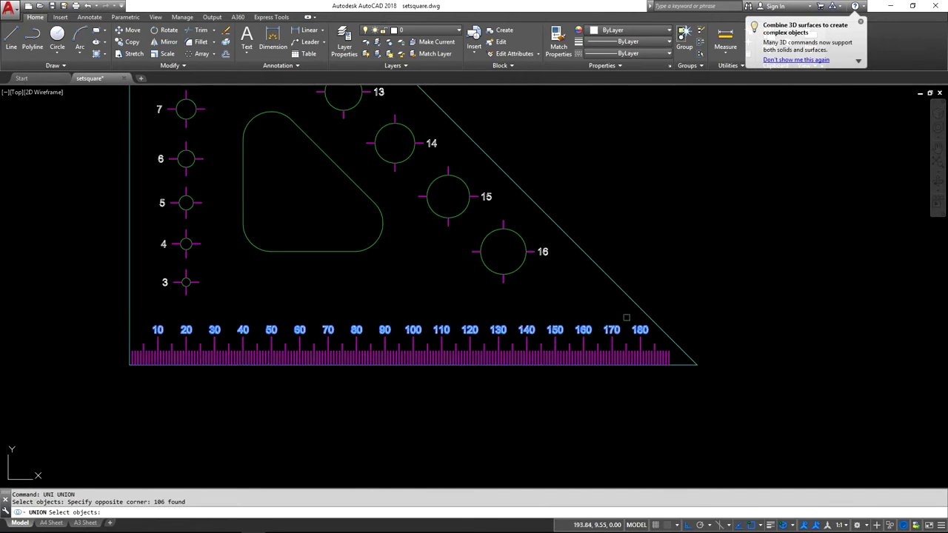
Add the regions of the hole-size labels 3 to 16 to the Union selection.
left_click(570, 271)
left_click(504, 204)
left_click(422, 123)
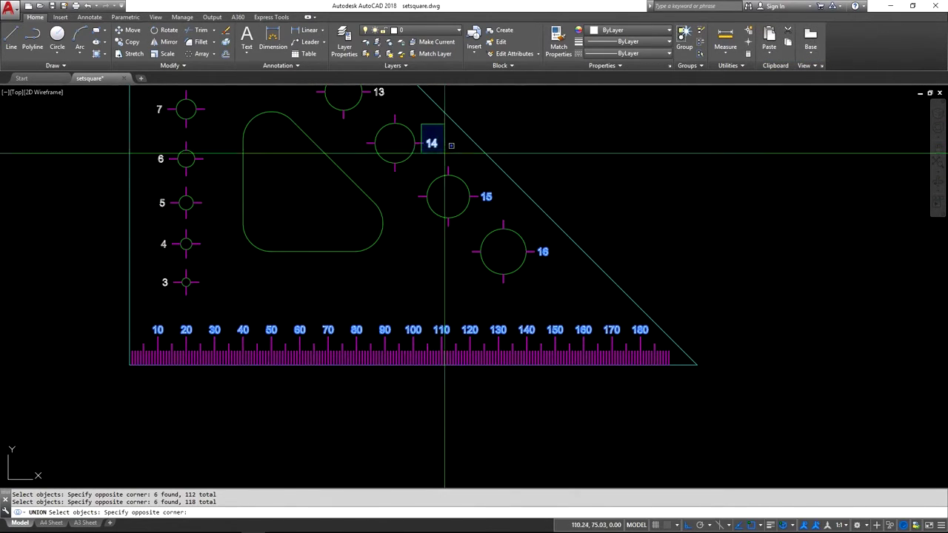
left_click(200, 288)
middle_click_drag(230, 172, 243, 306)
middle_click_drag(203, 181, 226, 300)
left_click(184, 166)
left_click(204, 332)
left_click(308, 235)
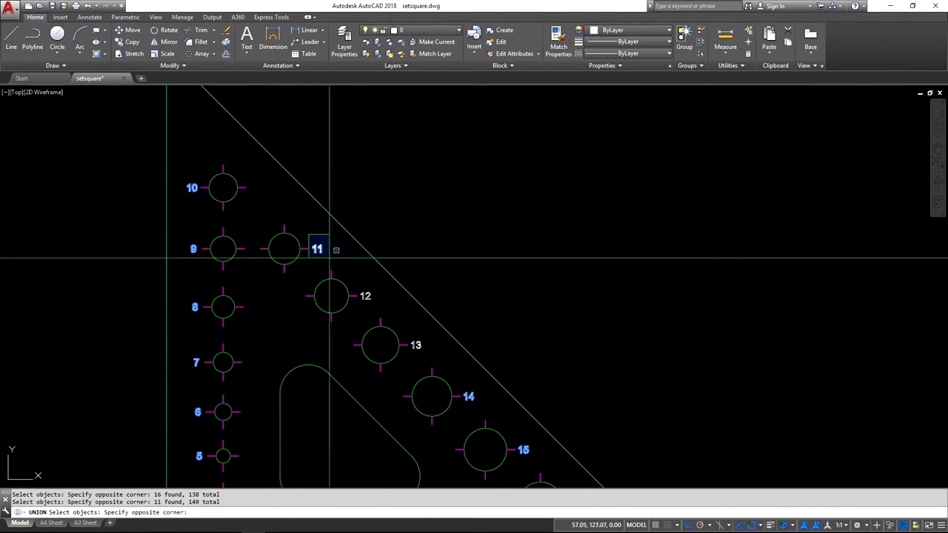
left_click(350, 272)
left_click(388, 314)
left_click(430, 354)
Finish uniting the selected label regions, checking the split lines in the scale numbers 30 and 40 up close.
middle_click_drag(429, 376, 356, 194)
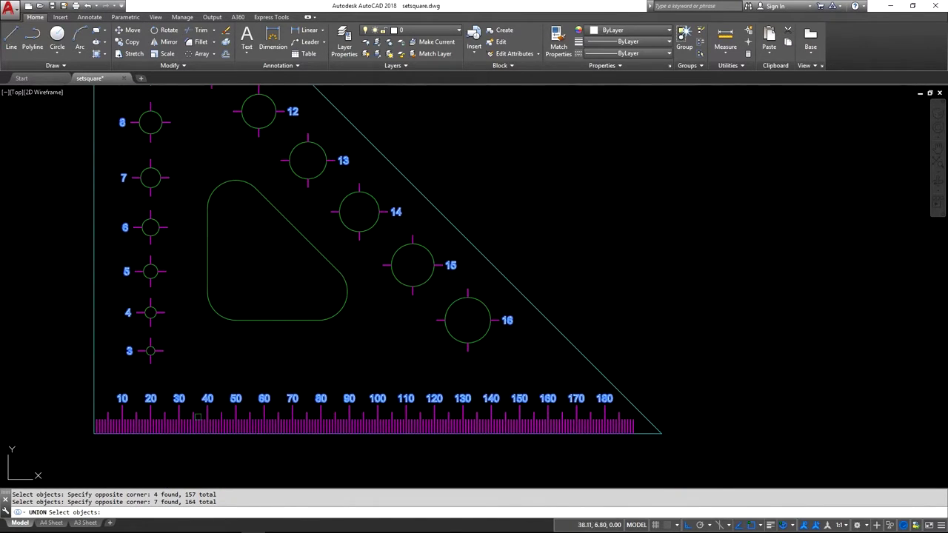
scroll(194, 412, "up", 12)
middle_click_drag(110, 296, 278, 253)
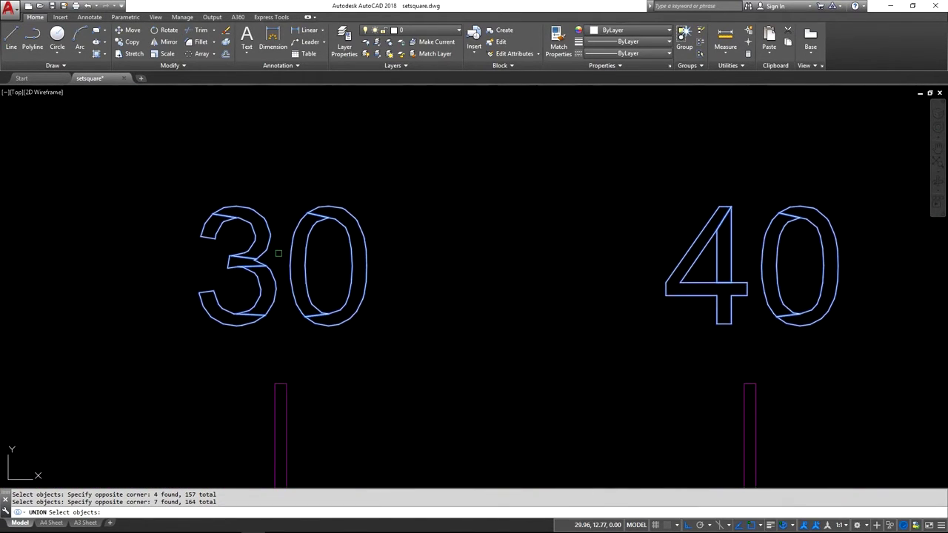
scroll(278, 253, "up", 2)
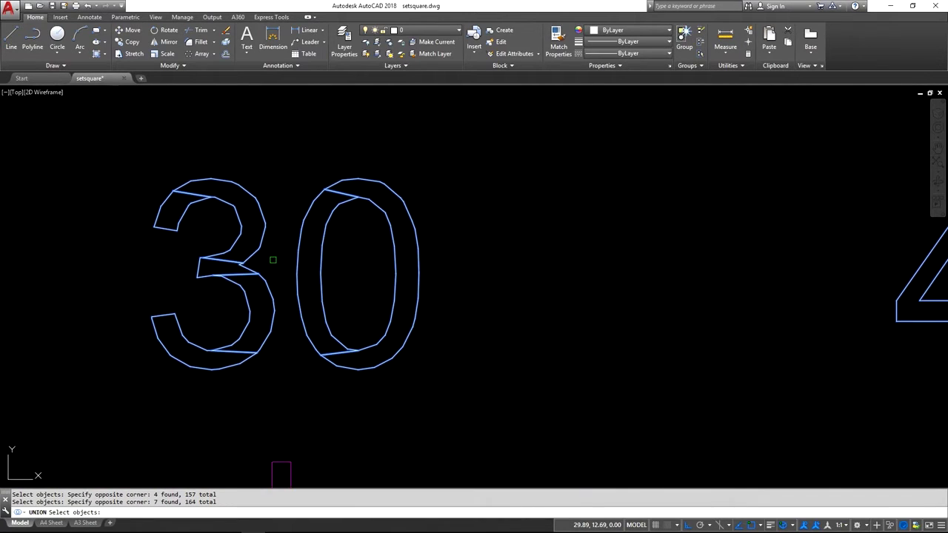
key("Return")
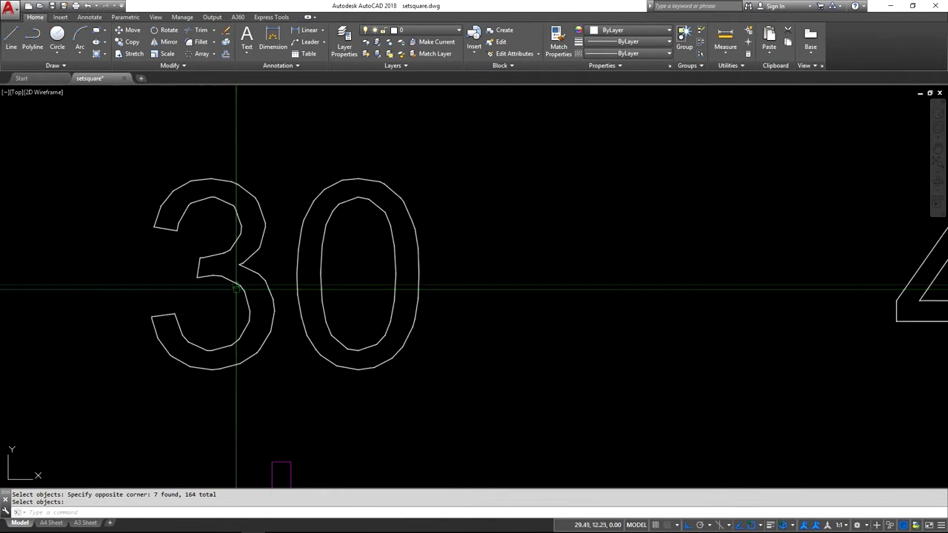
Draw two overlapping circles of radius about 2.81 above the scale number 50, the second centred on the first one's edge.
scroll(296, 283, "down", 10)
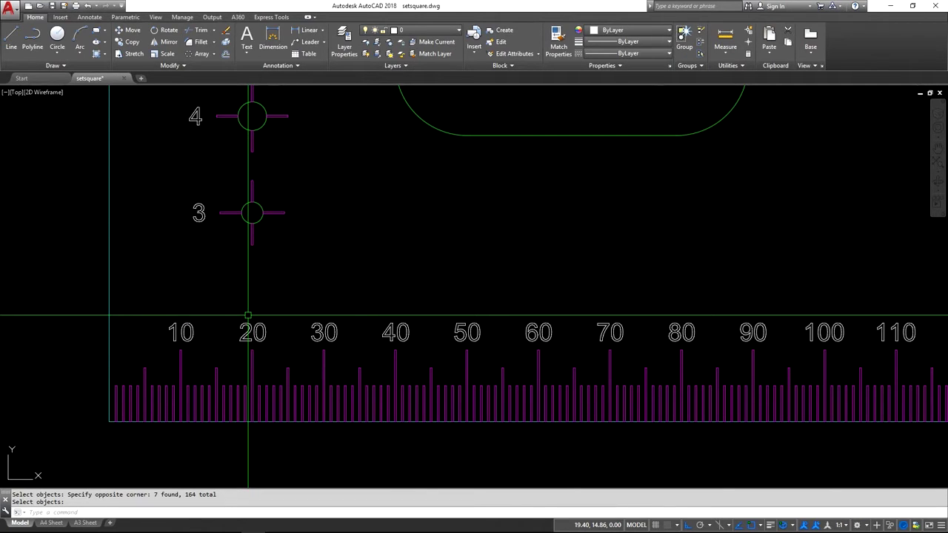
mouse_move(508, 245)
middle_mouse_down()
mouse_move(320, 255)
mouse_move(275, 264)
mouse_move(257, 306)
mouse_move(240, 302)
middle_mouse_up()
scroll(217, 295, "up", 2)
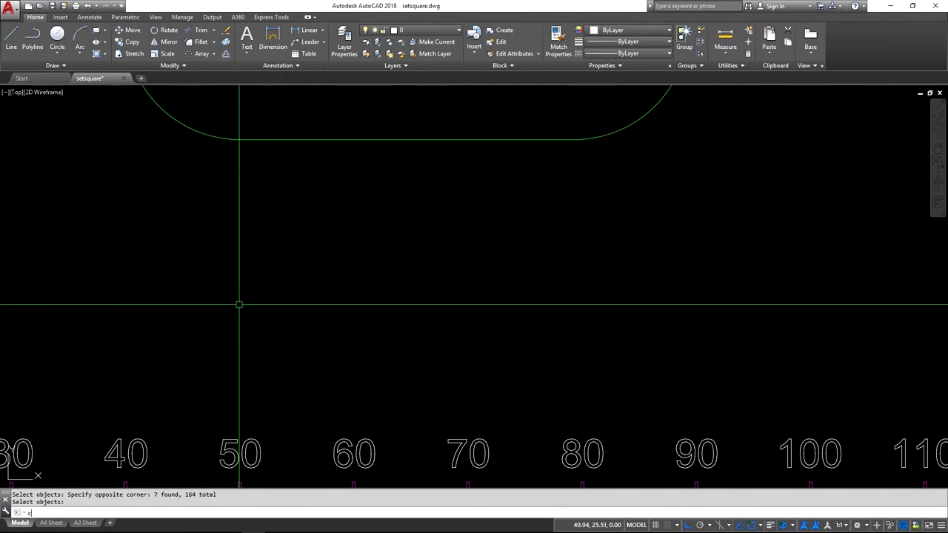
key("Return")
left_click(222, 296)
left_click(253, 297)
key("Return")
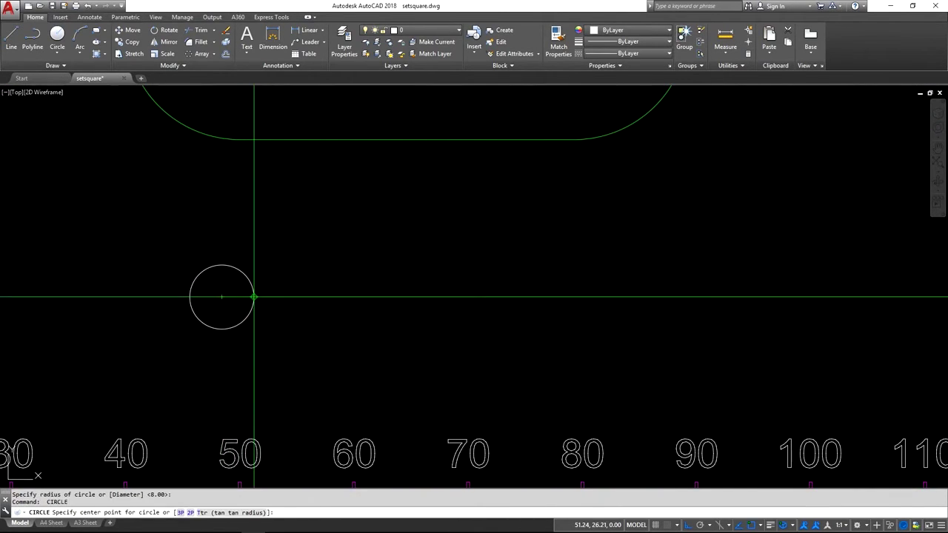
key("Return")
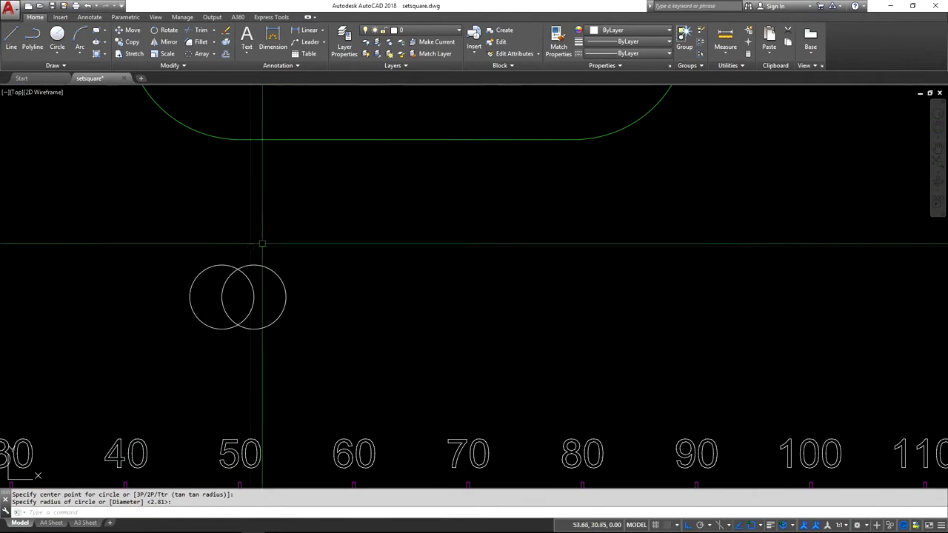
Switch the viewport's visual style to Shaded with edges and inspect the scale numbers and one circle's properties.
left_click(41, 94)
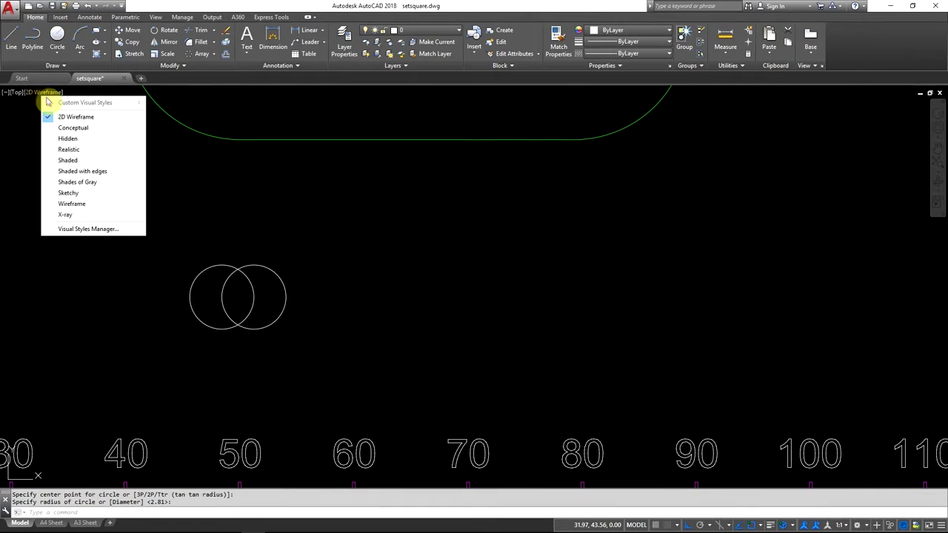
left_click(94, 173)
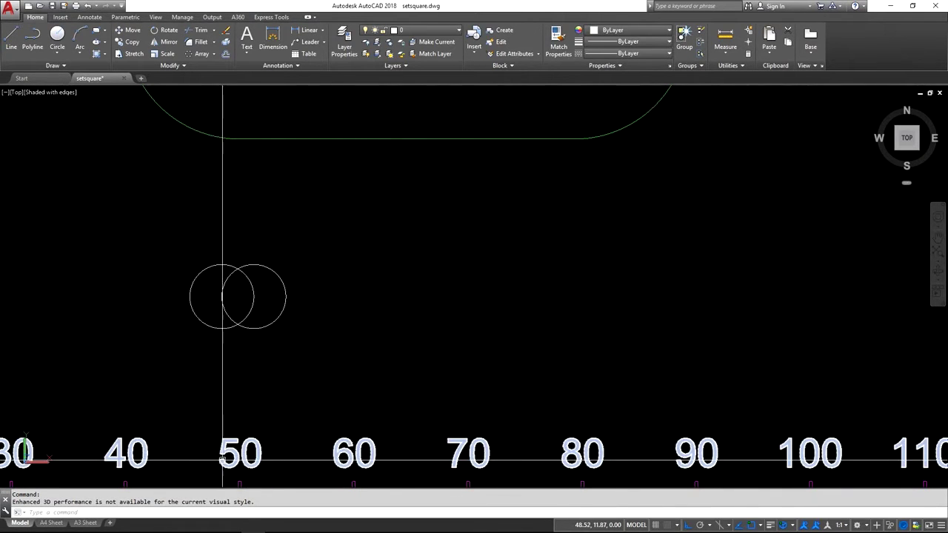
scroll(222, 459, "up", 3)
scroll(222, 459, "down", 2)
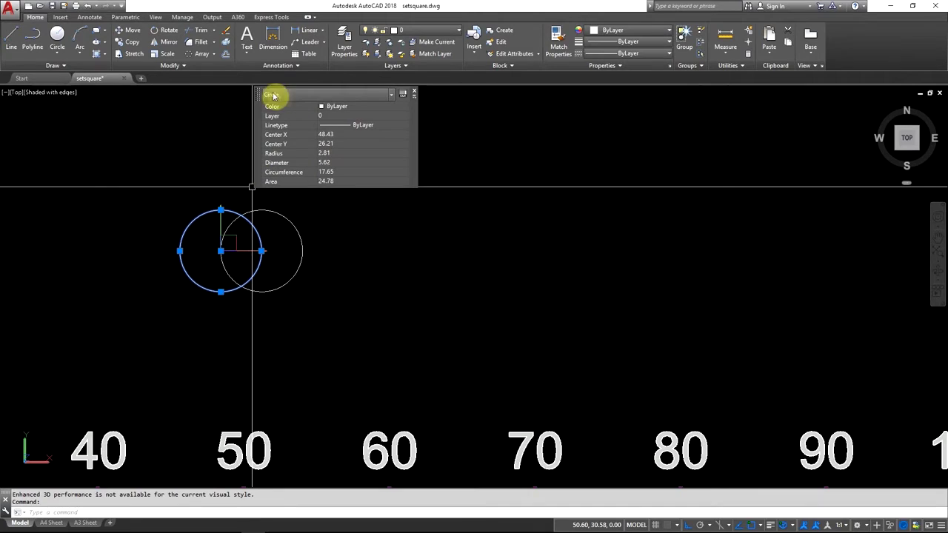
left_click(414, 93)
key("Escape")
key("Escape")
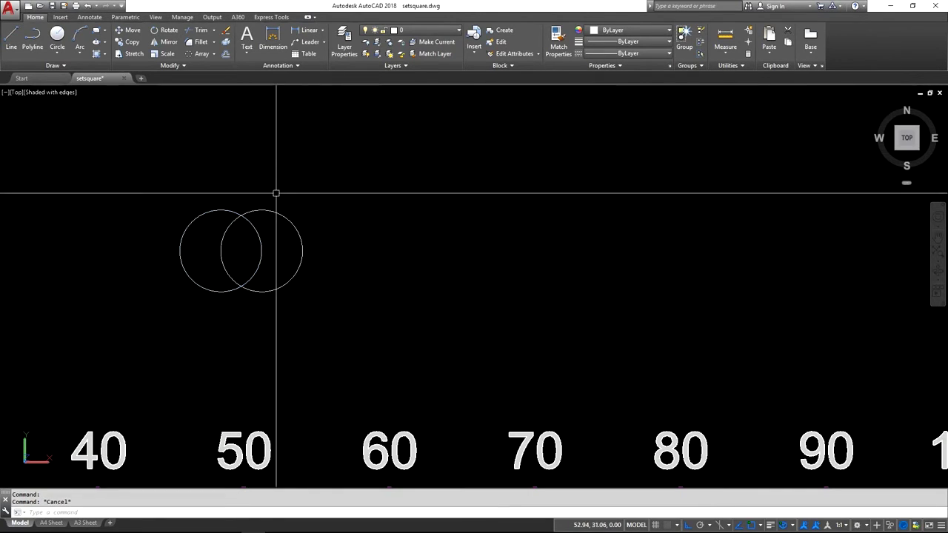
Convert both overlapping circles into regions and check the object type of one of them.
left_click(52, 66)
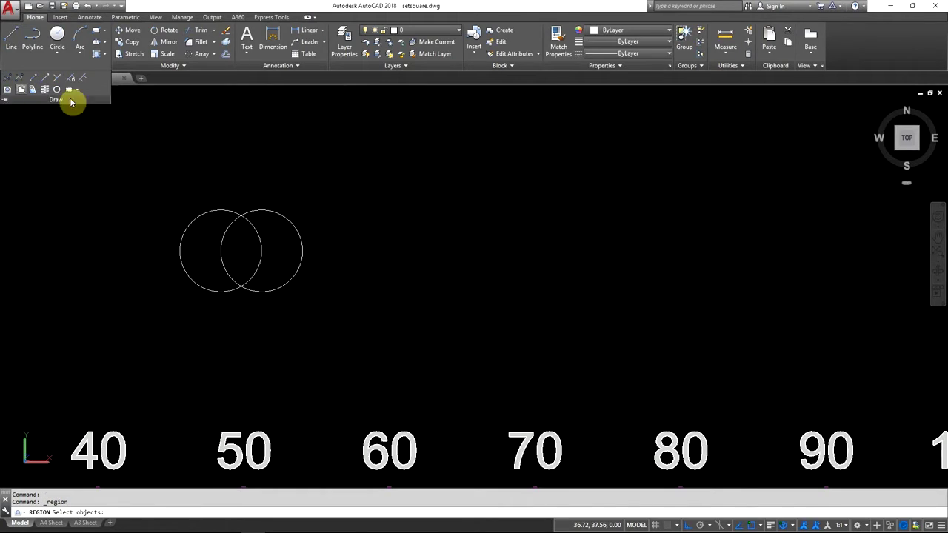
left_click(245, 213)
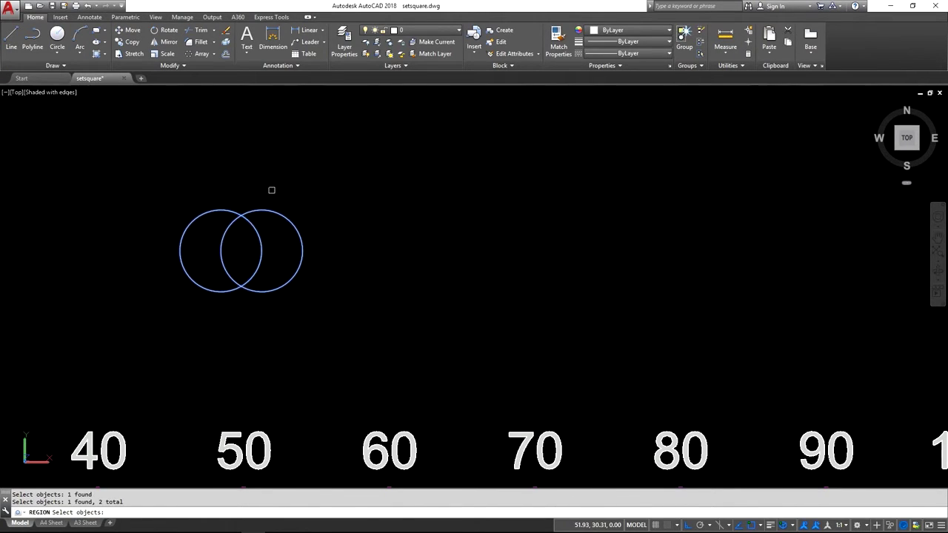
key("Return")
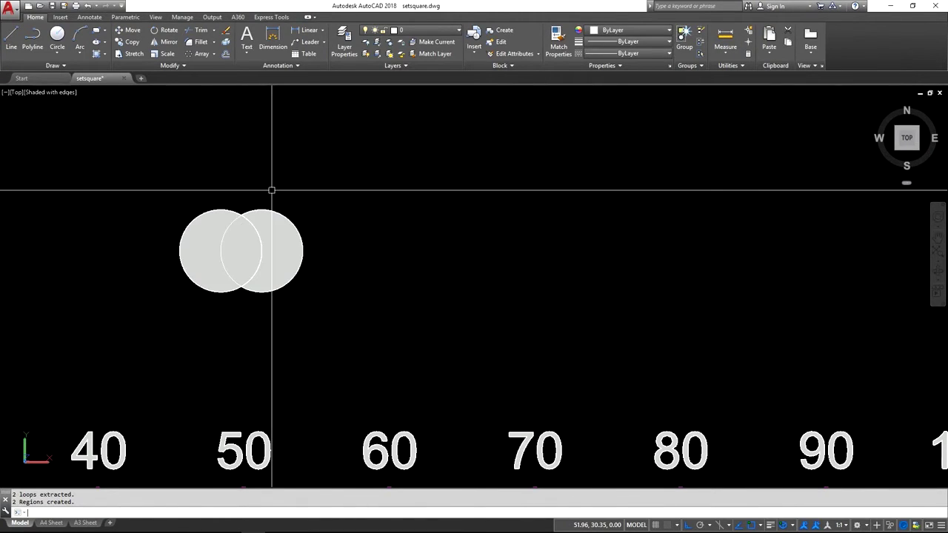
left_click(205, 214)
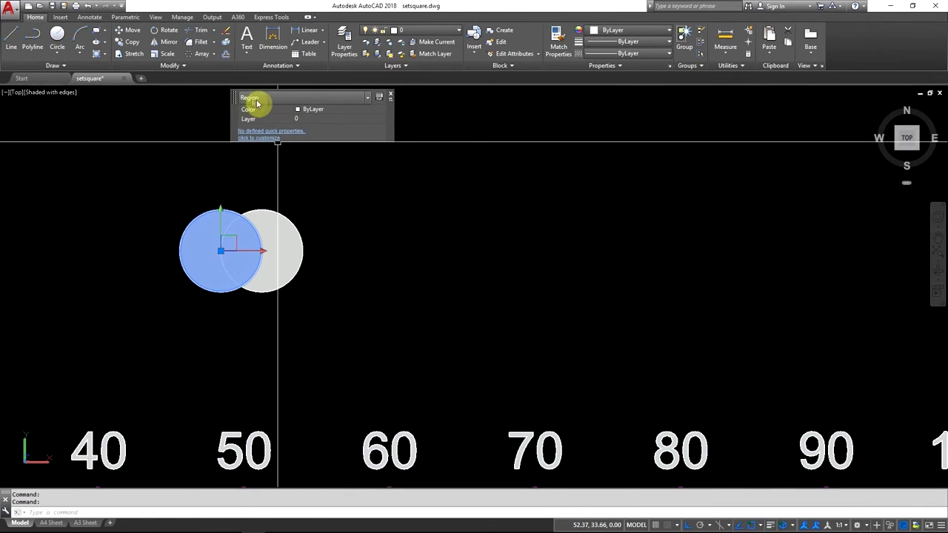
left_click(392, 97)
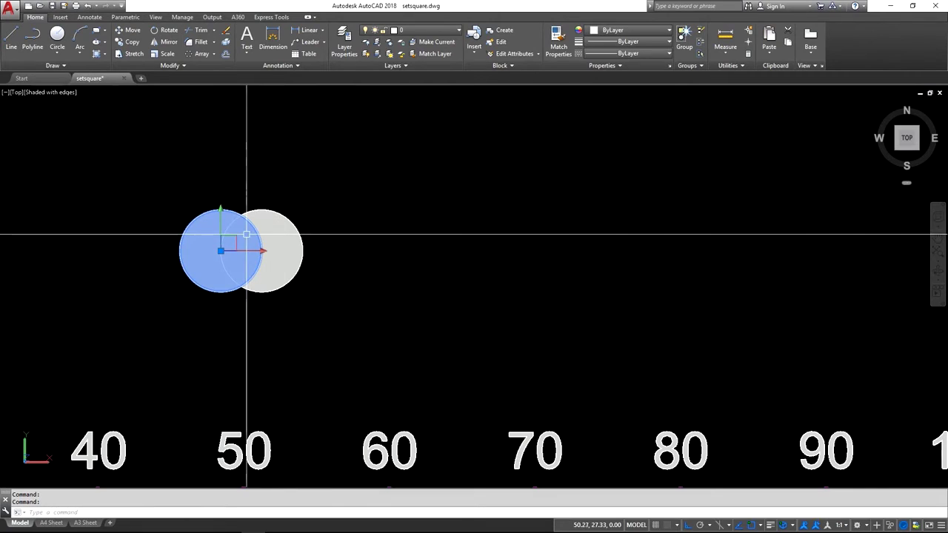
key("Escape")
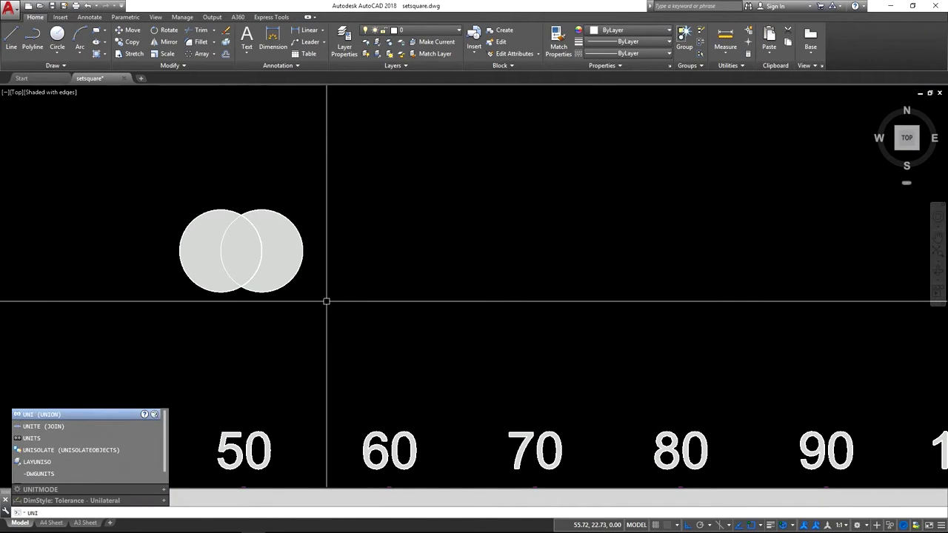
Unite the two overlapping circle regions, check the combined shape and undo the union.
key("Return")
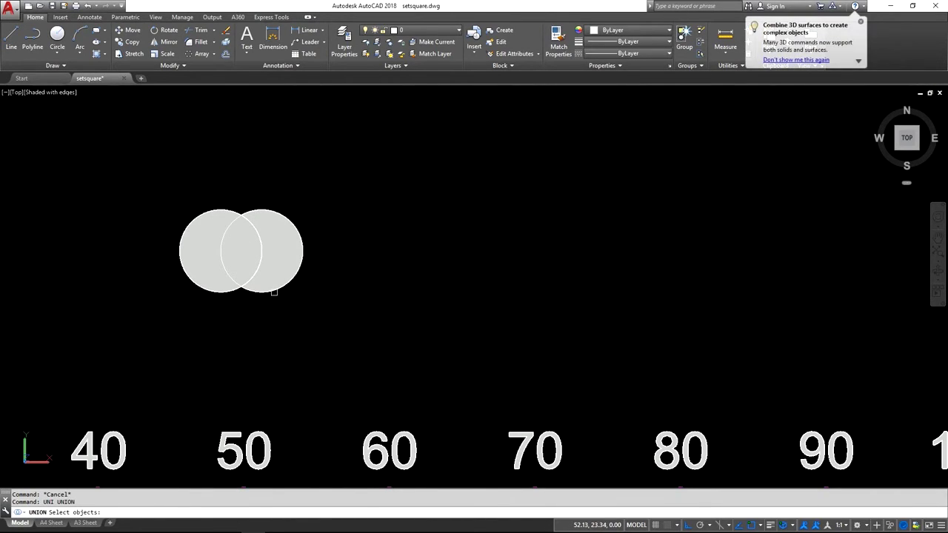
left_click(272, 290)
left_click(232, 291)
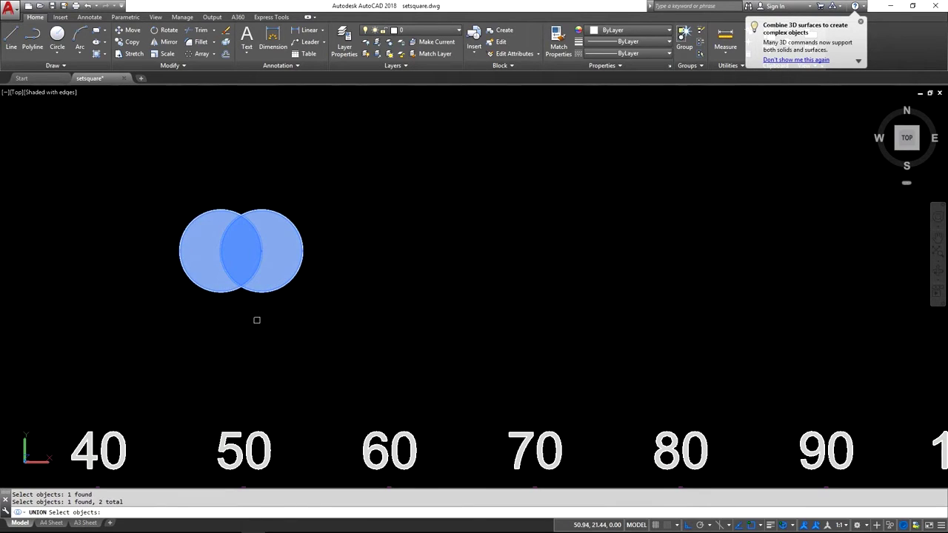
key("Return")
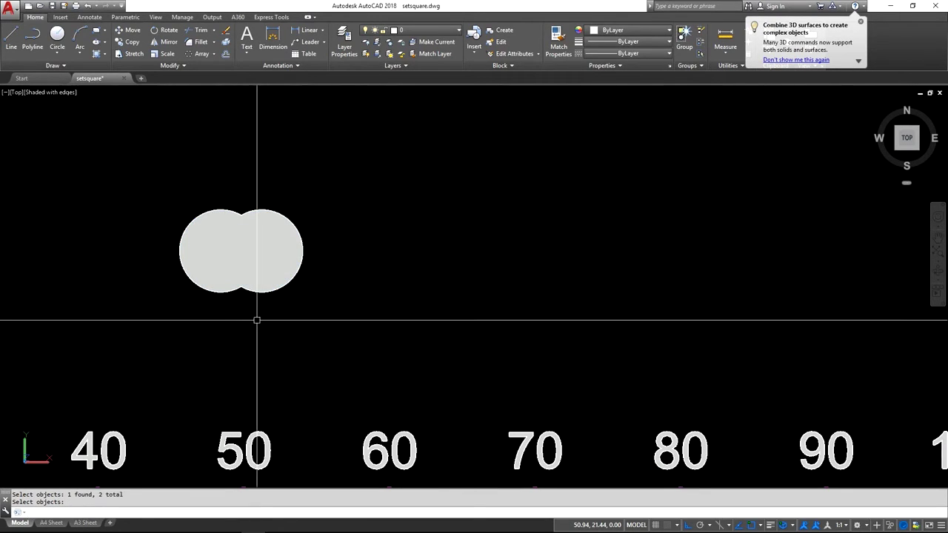
left_click(260, 290)
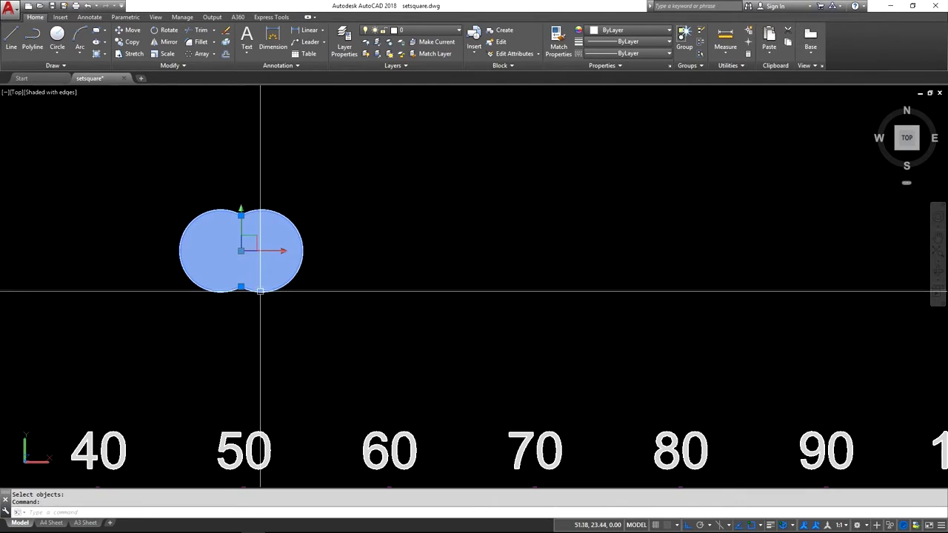
key("Escape")
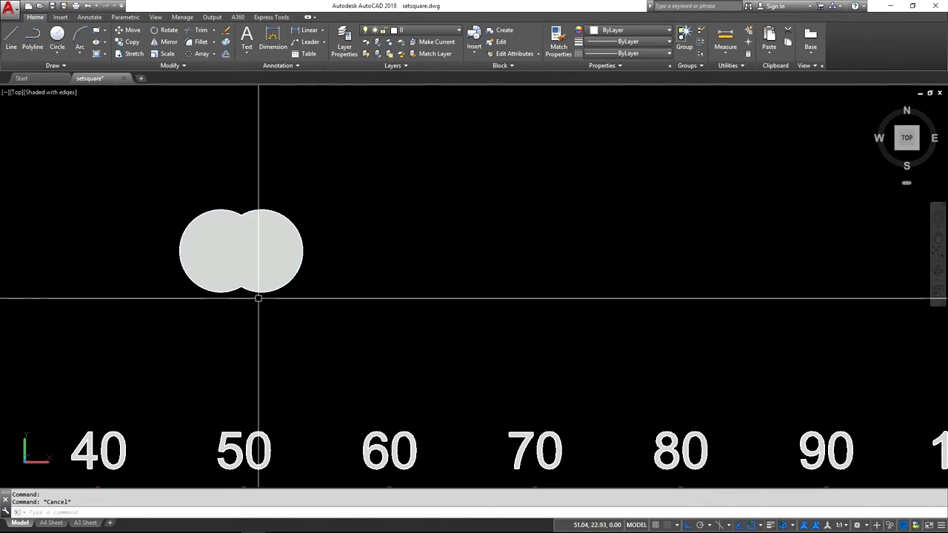
type("u UNION")
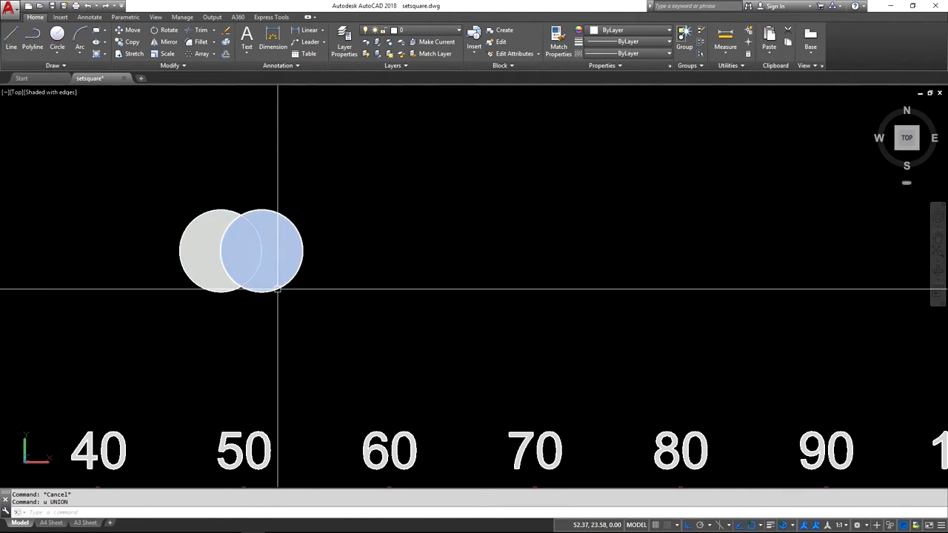
Subtract one circle region from the other to form a crescent and undo the subtraction.
type("sub")
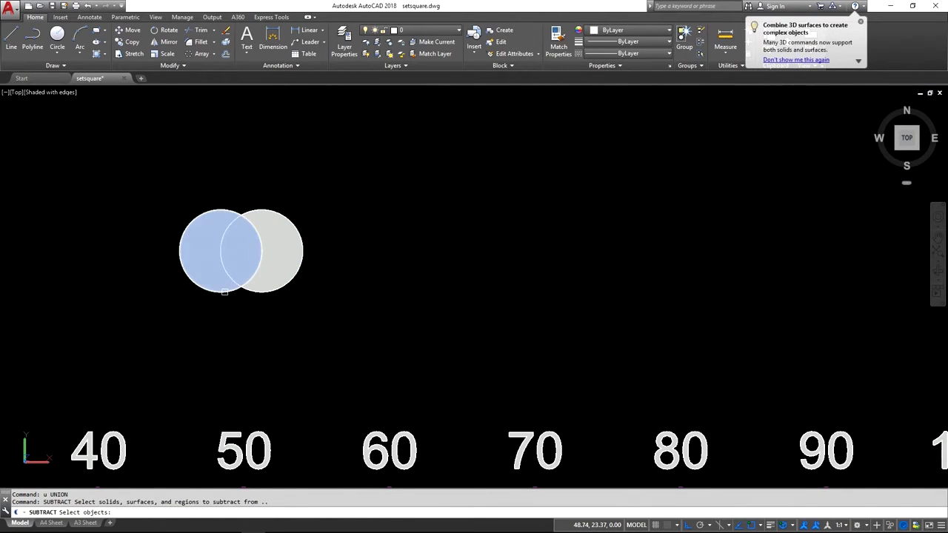
left_click(245, 300)
key("Return")
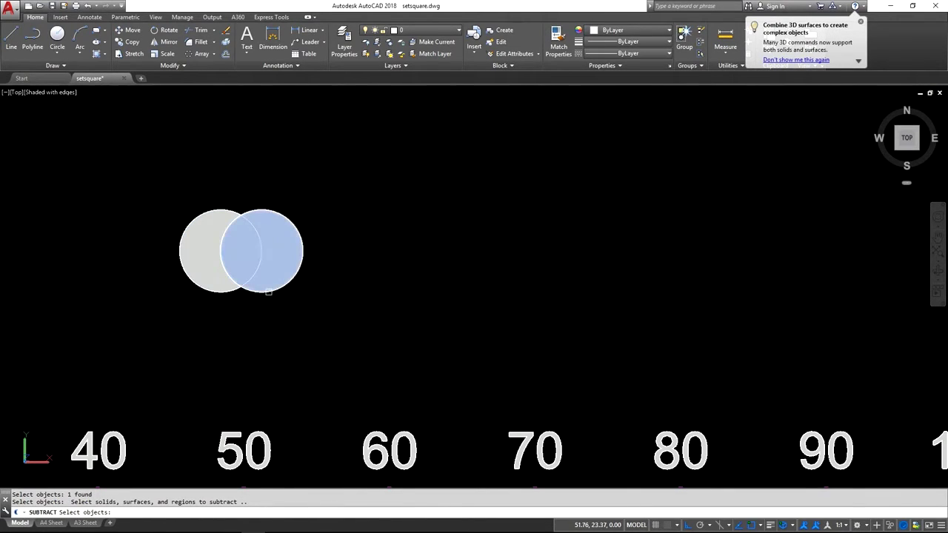
left_click(268, 293)
key("Return")
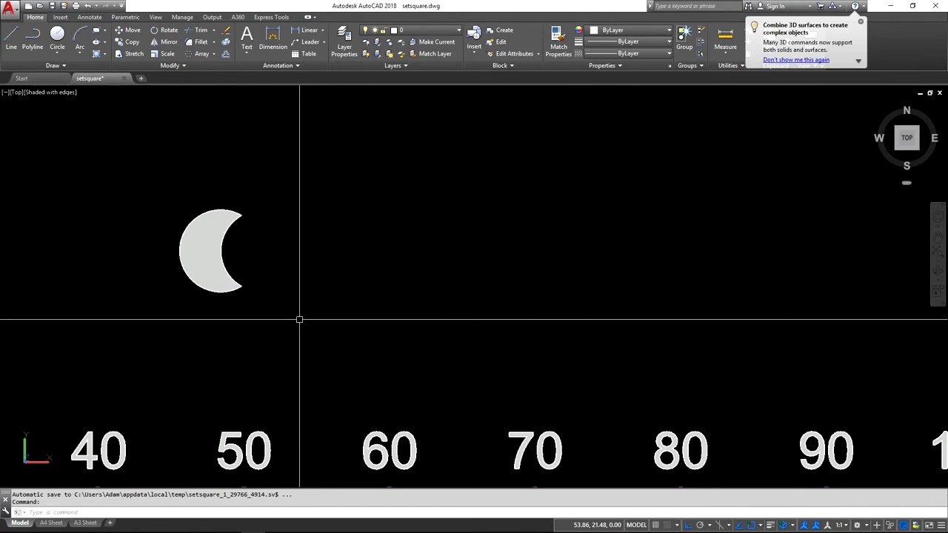
type("u")
key("Return")
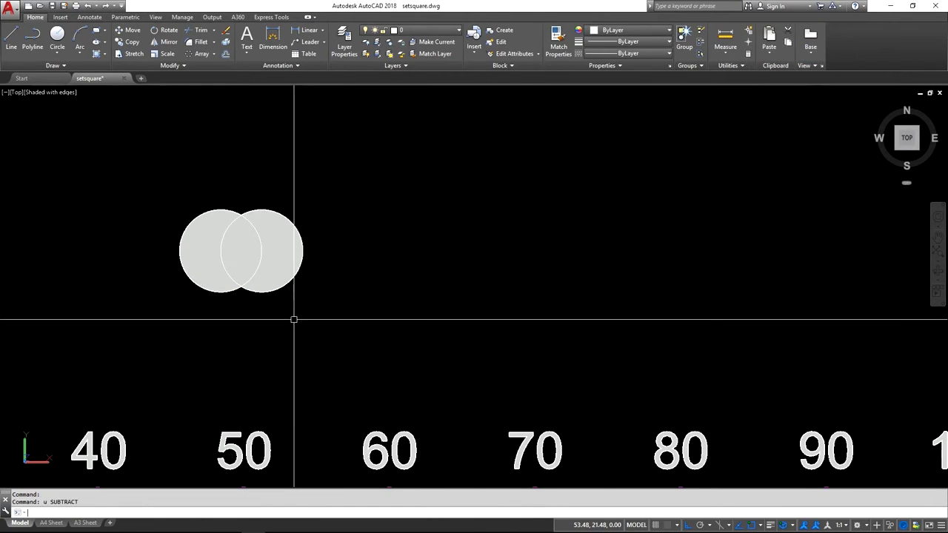
Intersect the two overlapping circle regions to keep only their common area.
type("in")
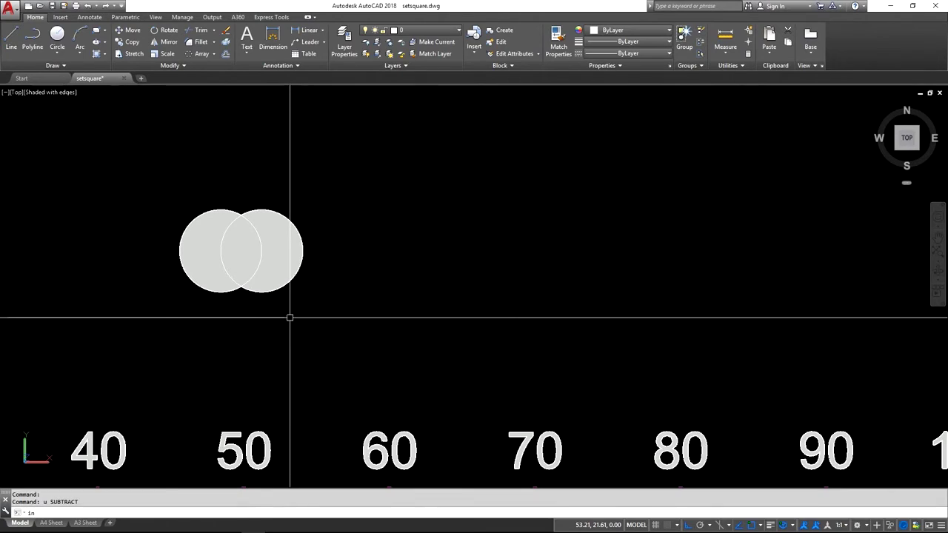
type("t")
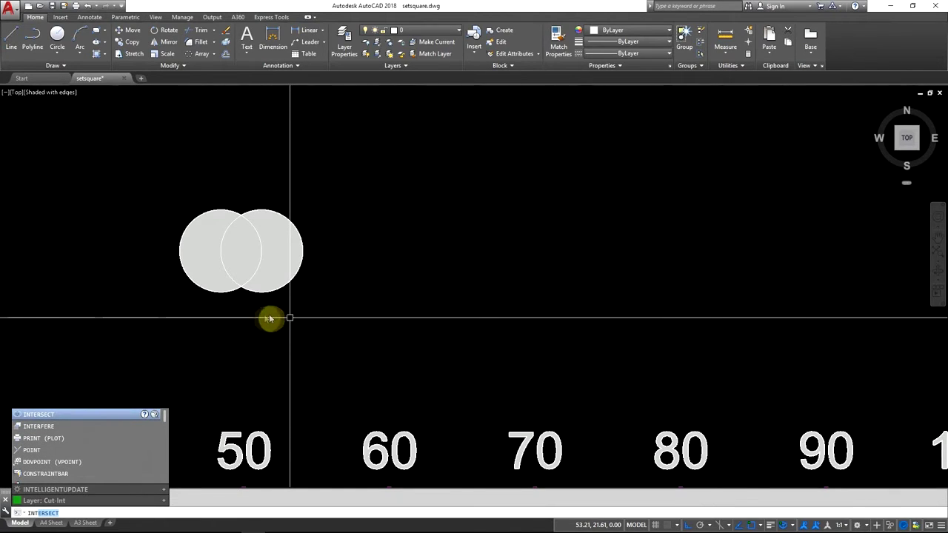
key("Return")
left_click(224, 290)
left_click(261, 292)
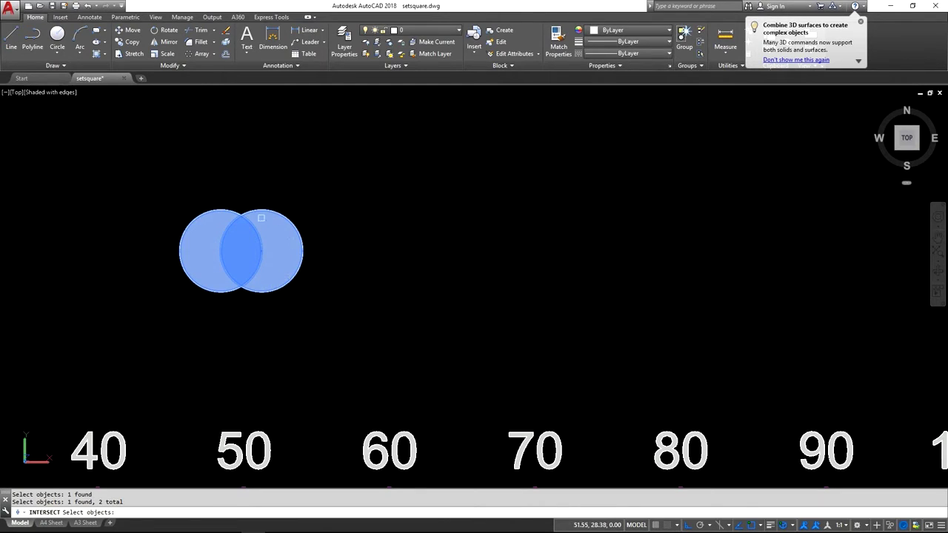
key("Return")
Erase the intersected demonstration region above the scale number 50.
left_click(266, 296)
left_click(220, 254)
key("Delete")
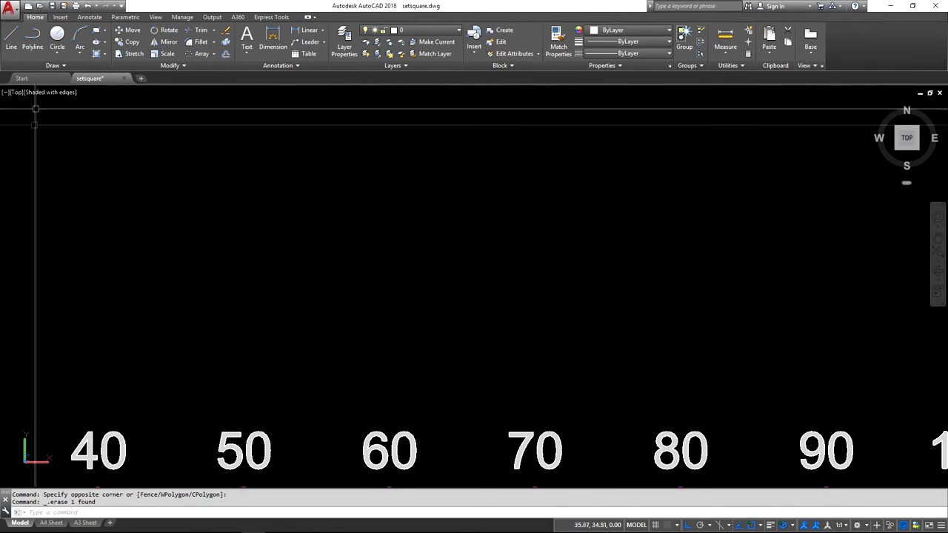
left_click(67, 95)
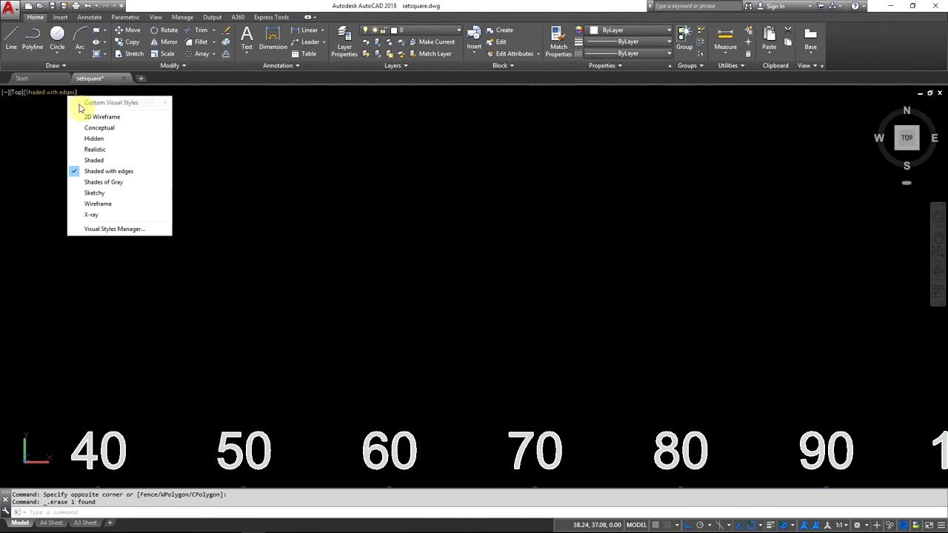
left_click(289, 166)
left_click(64, 105)
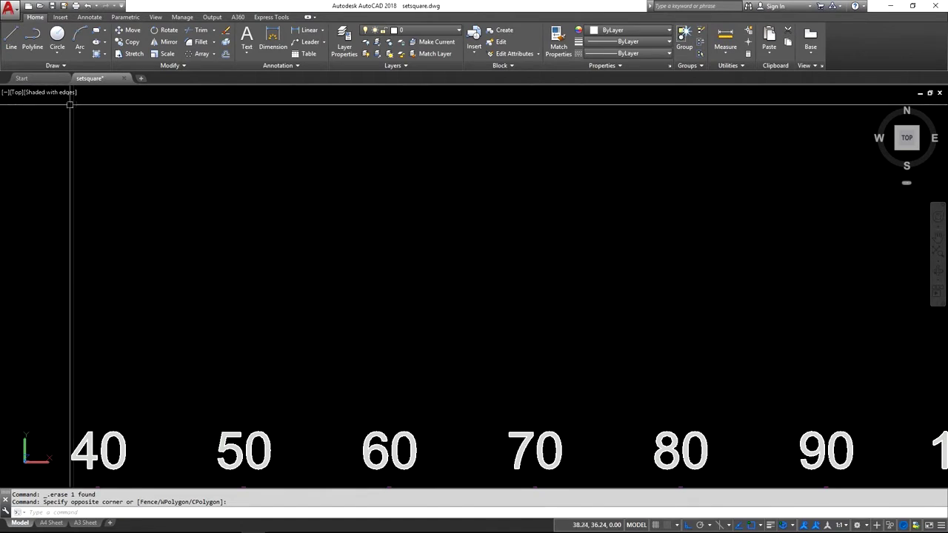
Select the label 10 beside the uppermost circle to examine how its digits are grouped.
scroll(399, 341, "down", 8)
middle_click_drag(397, 348, 329, 384)
scroll(218, 125, "up", 8)
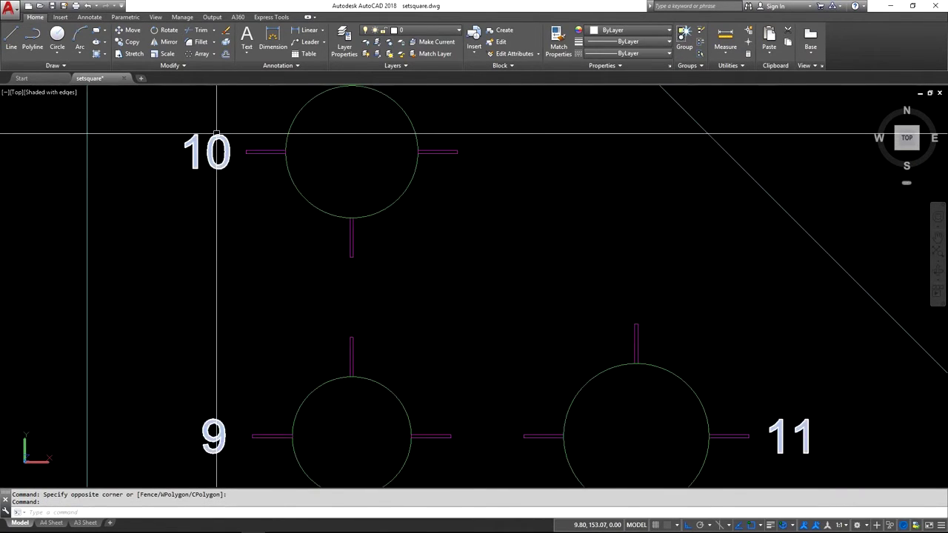
scroll(216, 134, "up", 3)
left_click(222, 143)
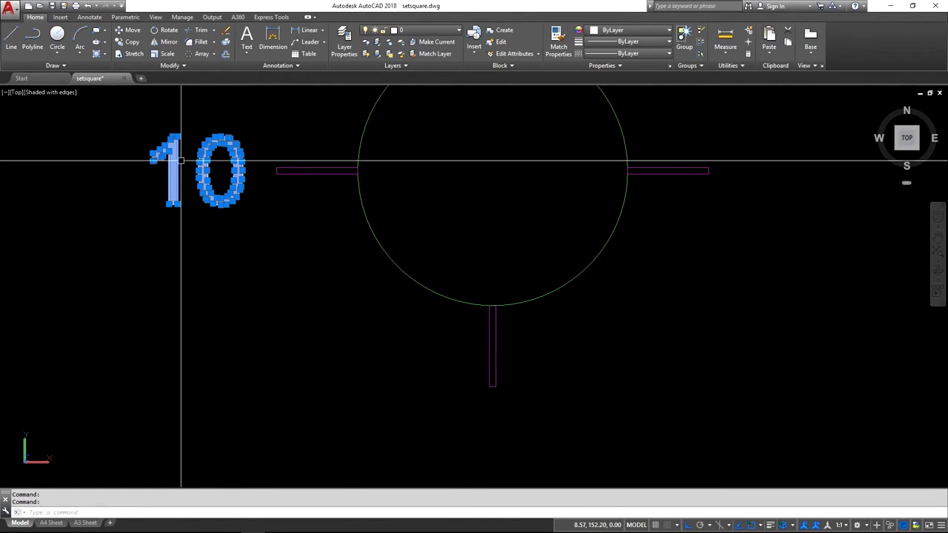
key("Escape")
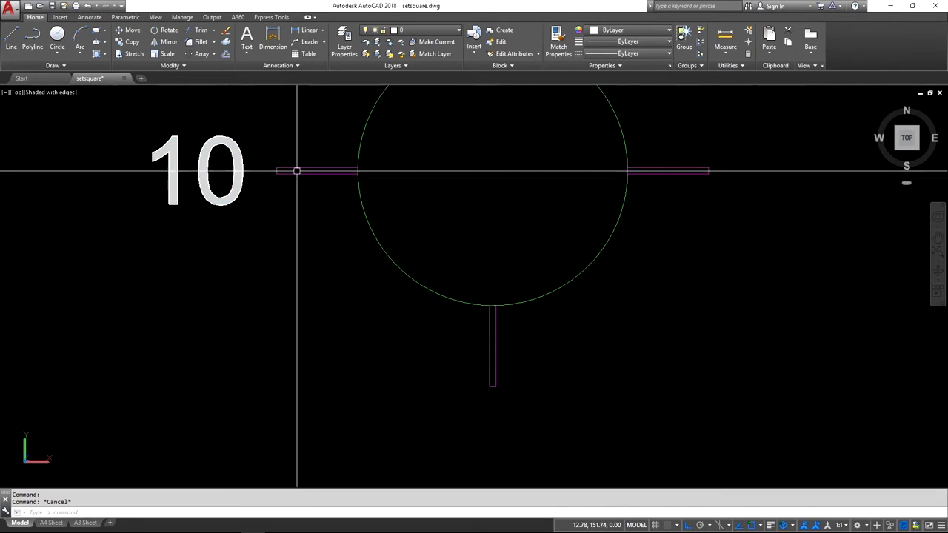
Explode the united label region into separate regions for the individual digits.
scroll(272, 175, "down", 6)
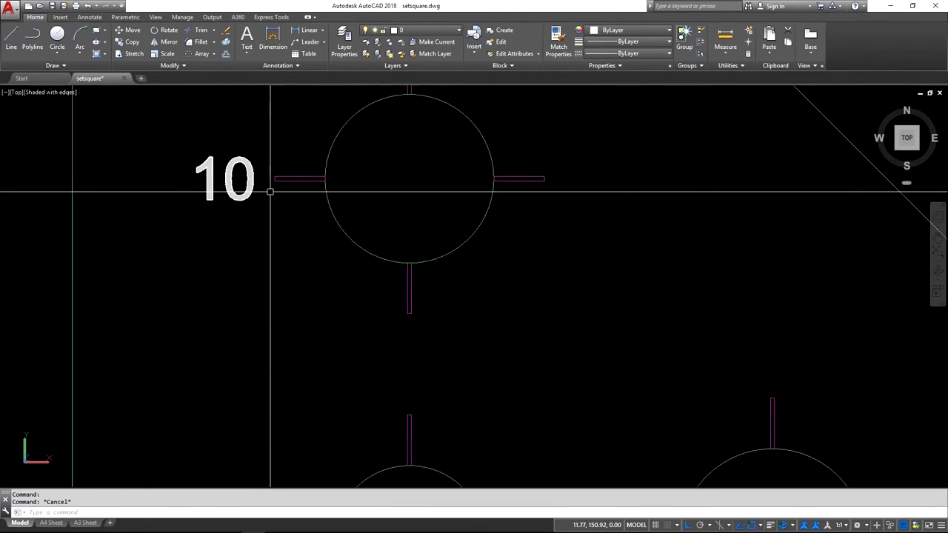
left_click(226, 42)
middle_click_drag(254, 171, 222, 109)
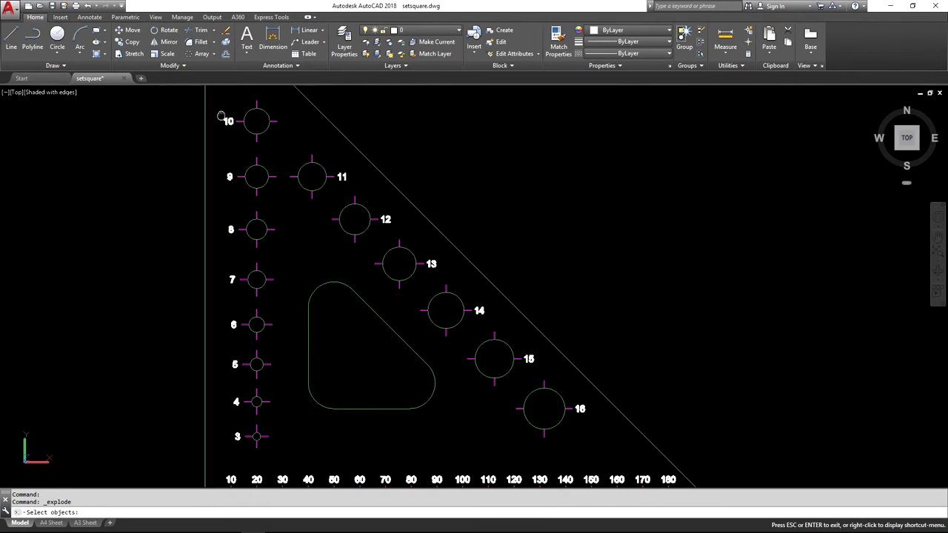
left_click_drag(185, 105, 243, 462)
left_click(239, 139)
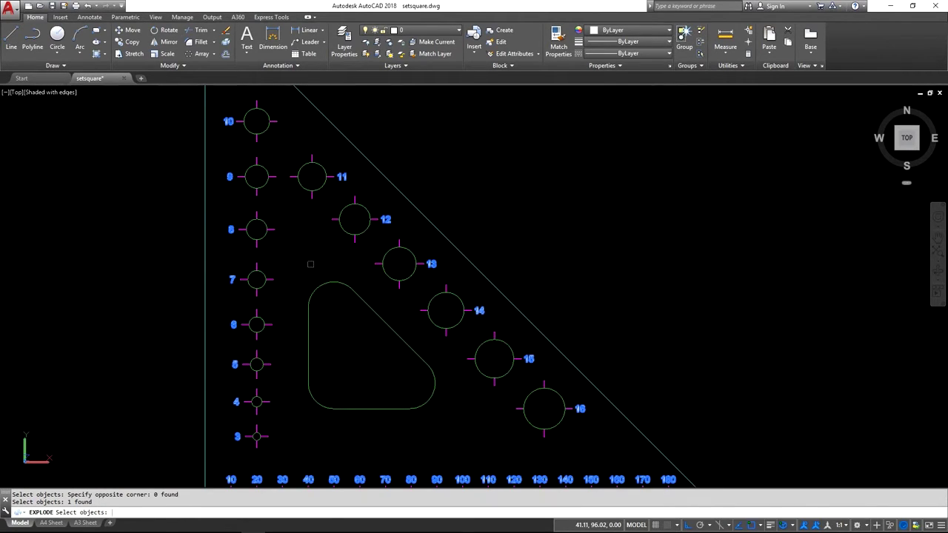
key("Return")
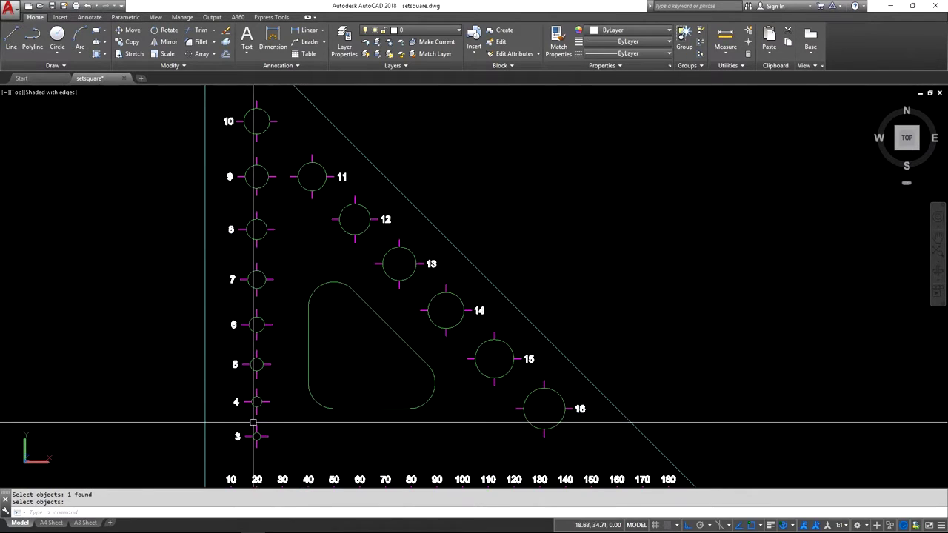
Examine the digits of the scale number 10 to check how the exploded regions select.
middle_click_drag(253, 423, 228, 293)
scroll(198, 331, "up", 5)
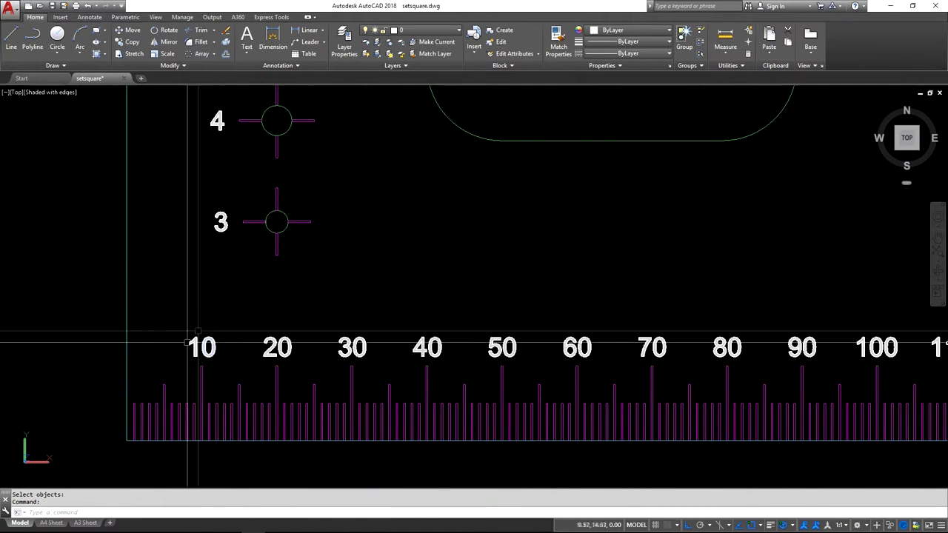
scroll(203, 361, "up", 4)
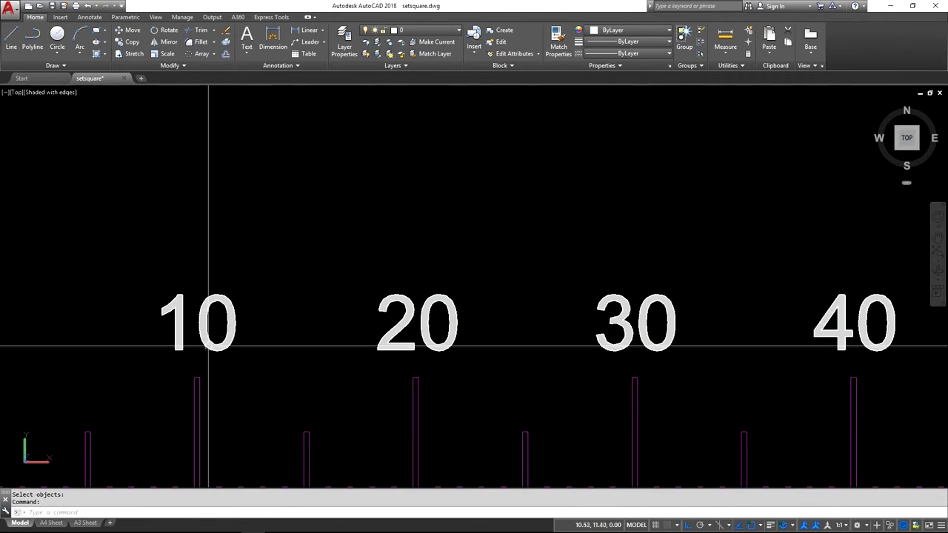
key("Escape")
left_click(183, 337)
key("Escape")
Explode the digit regions of the scale numbers 10 to 180 and the circle labels 3 to 16 into their outline segments.
scroll(185, 330, "down", 6)
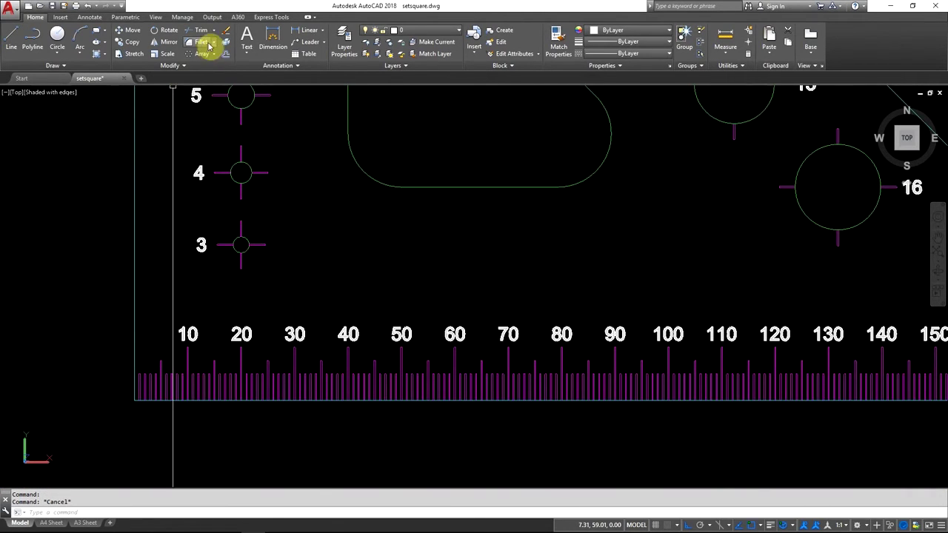
scroll(186, 282, "down", 2)
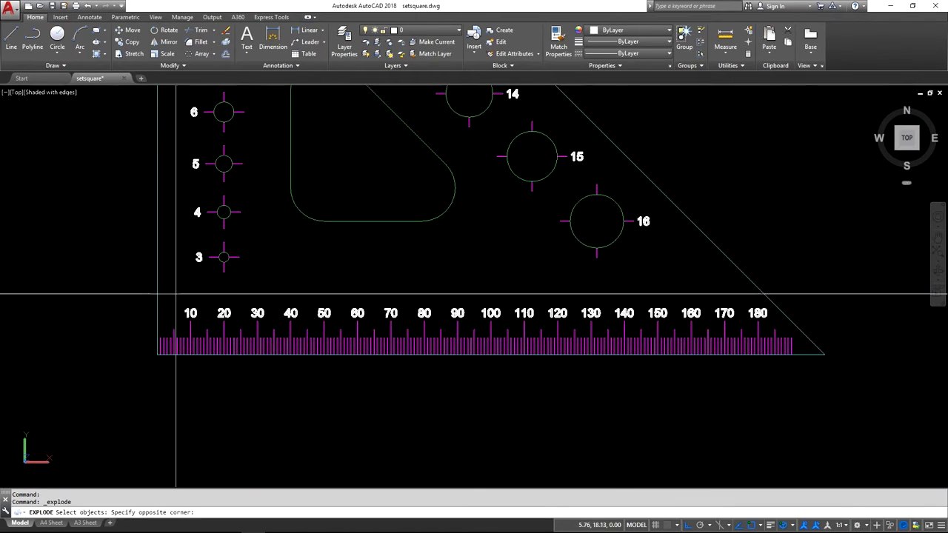
left_click(802, 321)
middle_click_drag(184, 242, 167, 360)
scroll(151, 374, "down", 2)
left_click(133, 390)
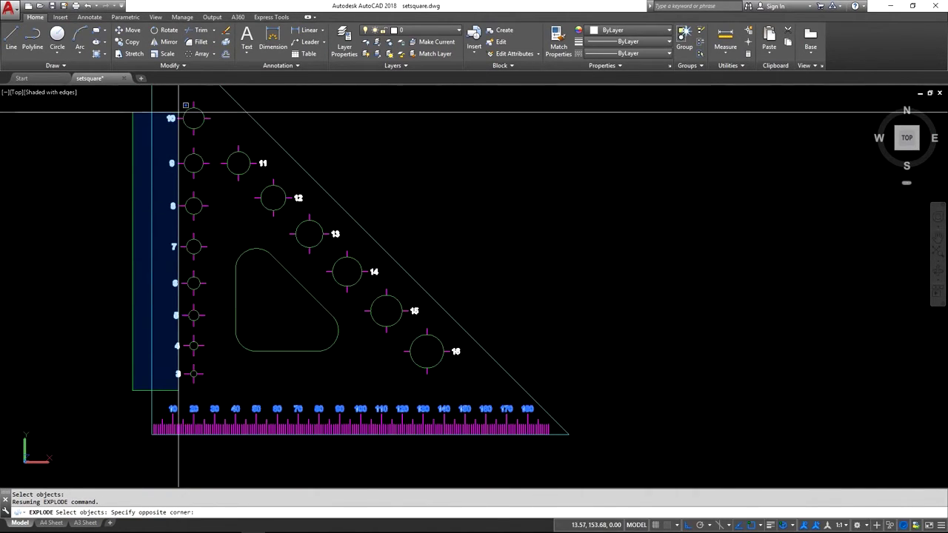
left_click(182, 106)
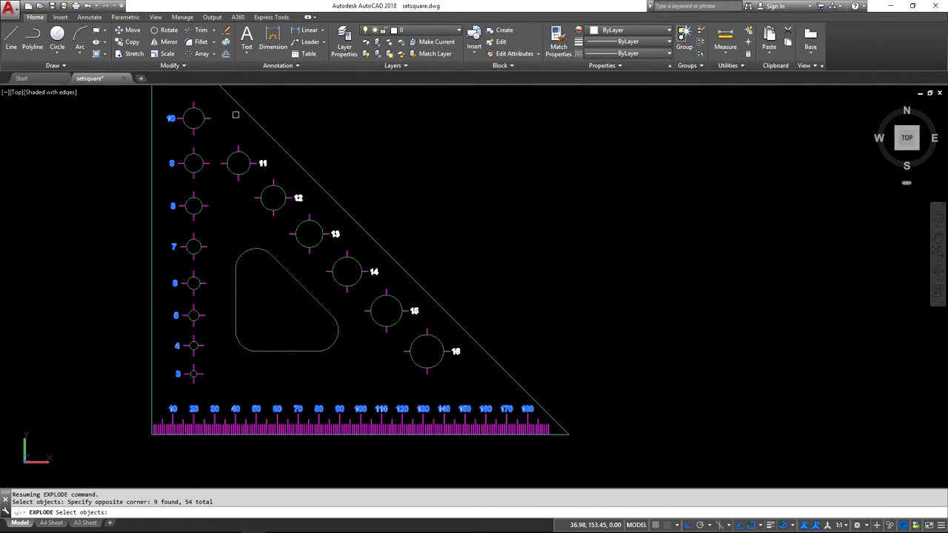
left_click(255, 150)
left_click(275, 169)
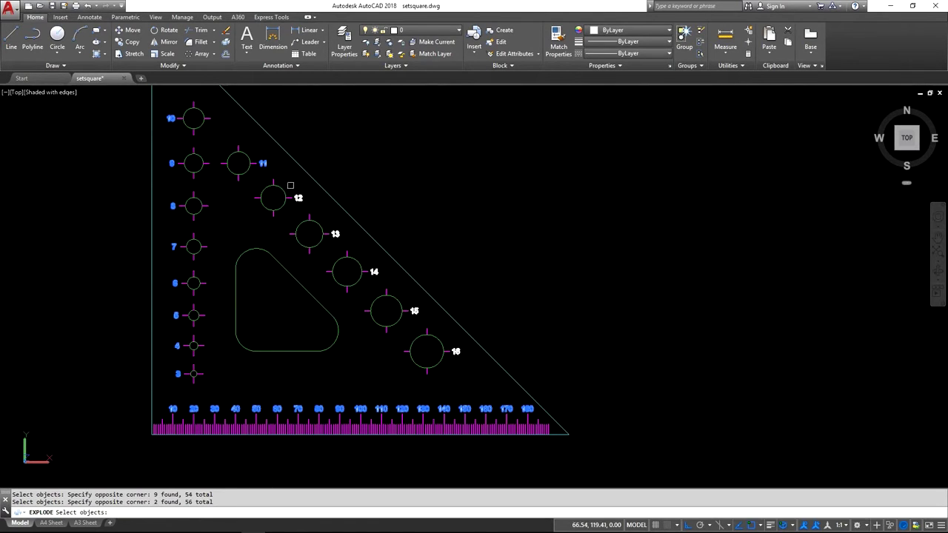
left_click(345, 238)
left_click(367, 258)
left_click(393, 283)
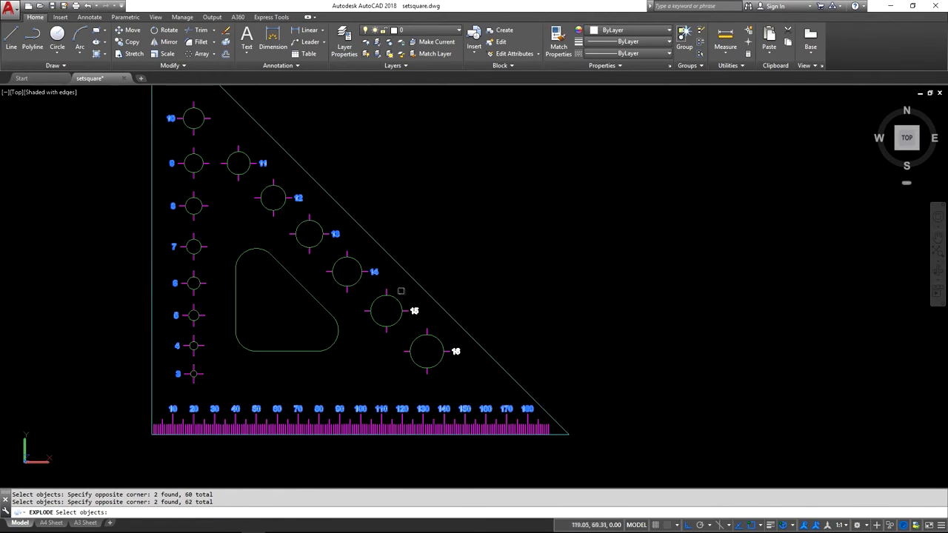
left_click(424, 315)
left_click(448, 337)
left_click(476, 365)
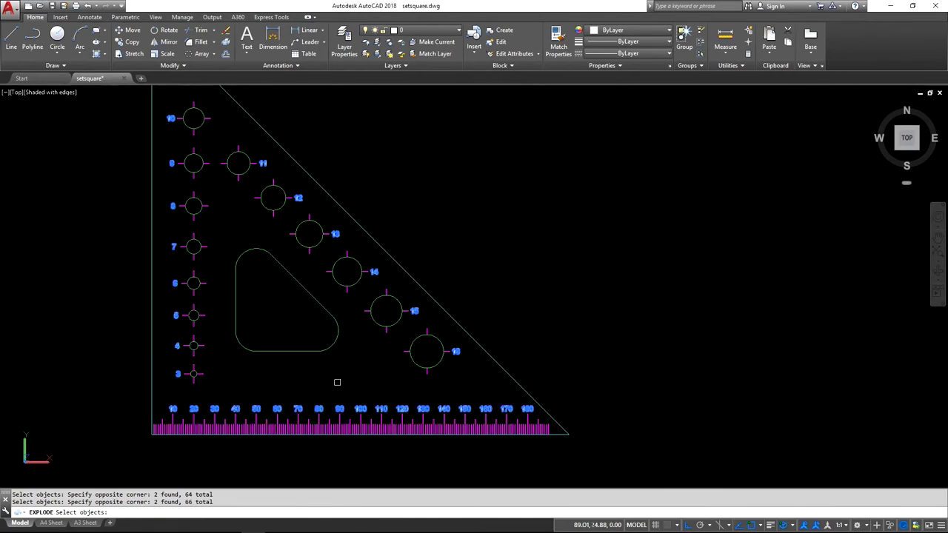
key("Return")
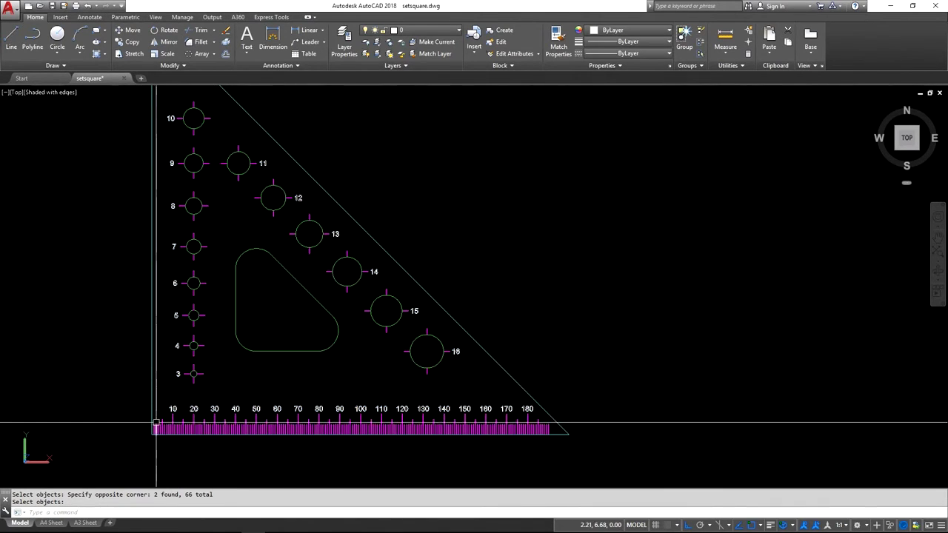
Select individual outline segments of the zero in the scale number 10 to examine how the digit is divided.
scroll(176, 417, "up", 5)
scroll(177, 416, "up", 5)
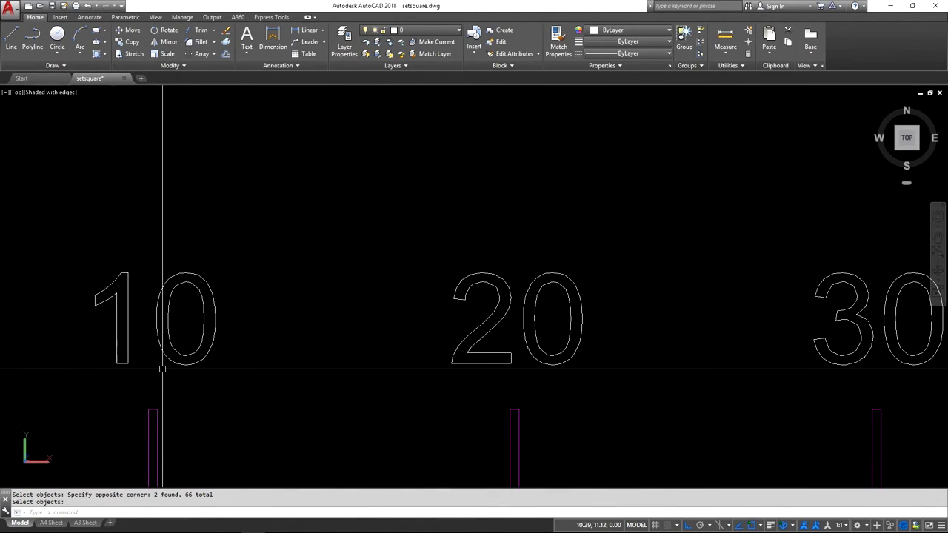
left_click(162, 349)
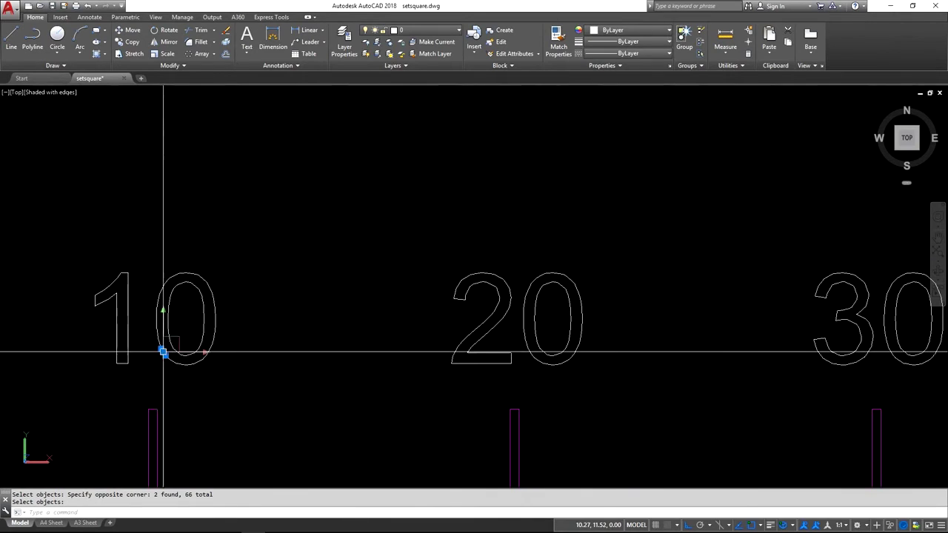
left_click(157, 314)
left_click(174, 276)
key("Escape")
left_click(190, 282)
key("Escape")
Join all objects of the whole set square at once to turn the loose digit segments into polylines.
scroll(227, 320, "down", 4)
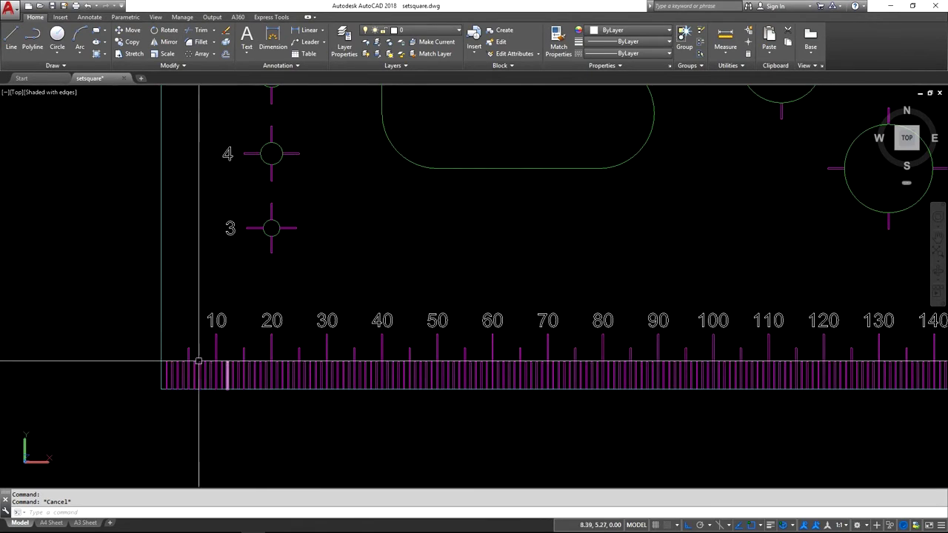
scroll(162, 364, "down", 2)
scroll(154, 361, "down", 1)
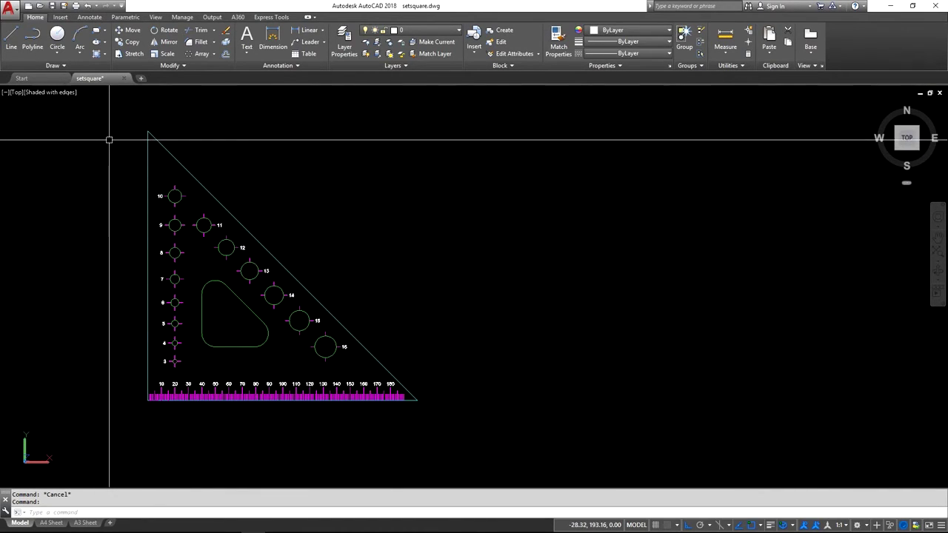
left_click(178, 67)
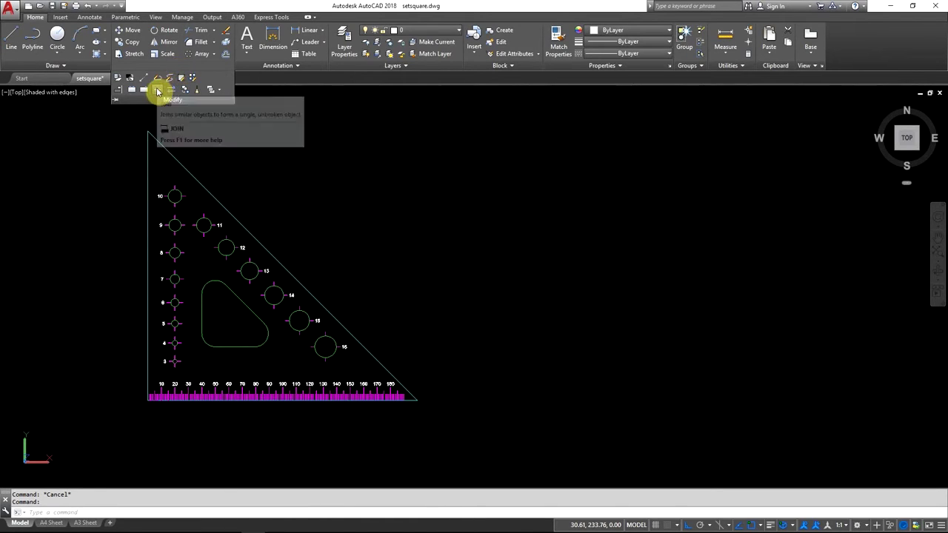
left_click(134, 123)
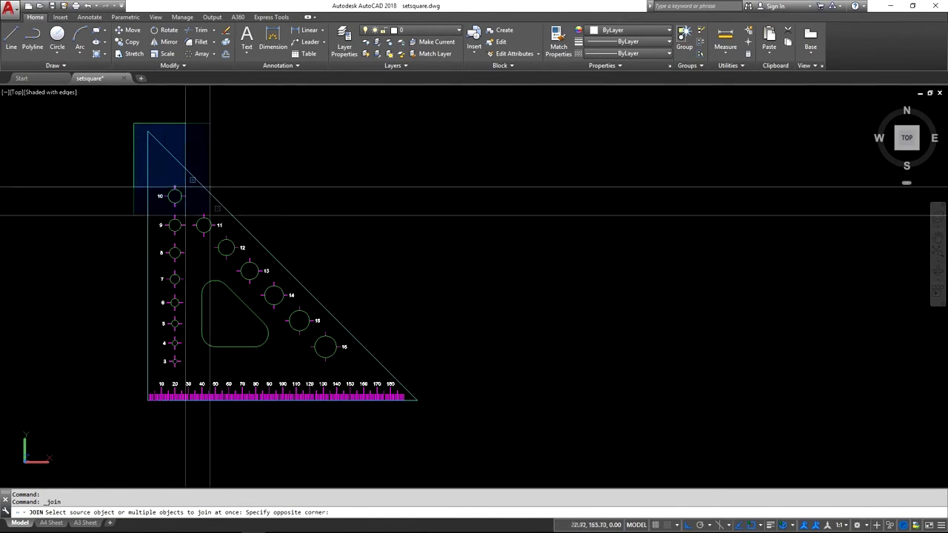
left_click(438, 414)
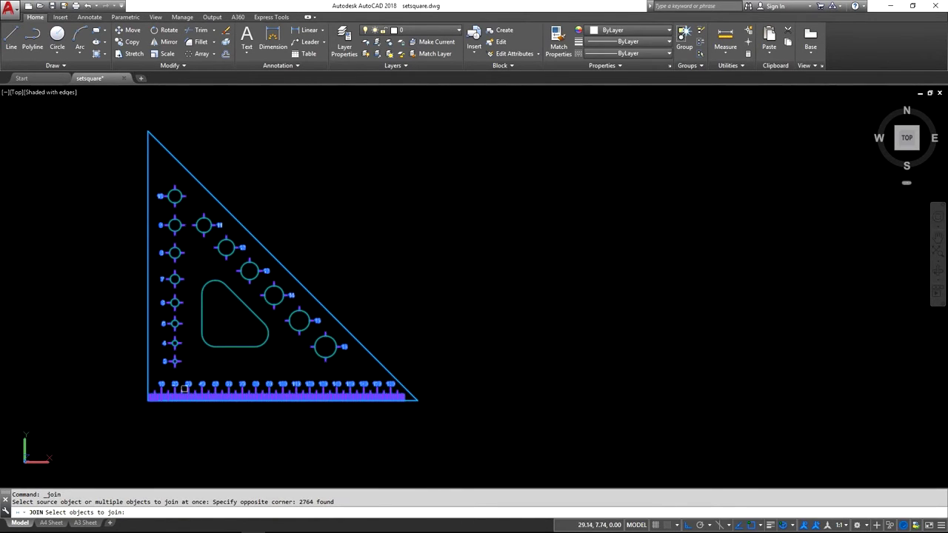
scroll(183, 388, "up", 6)
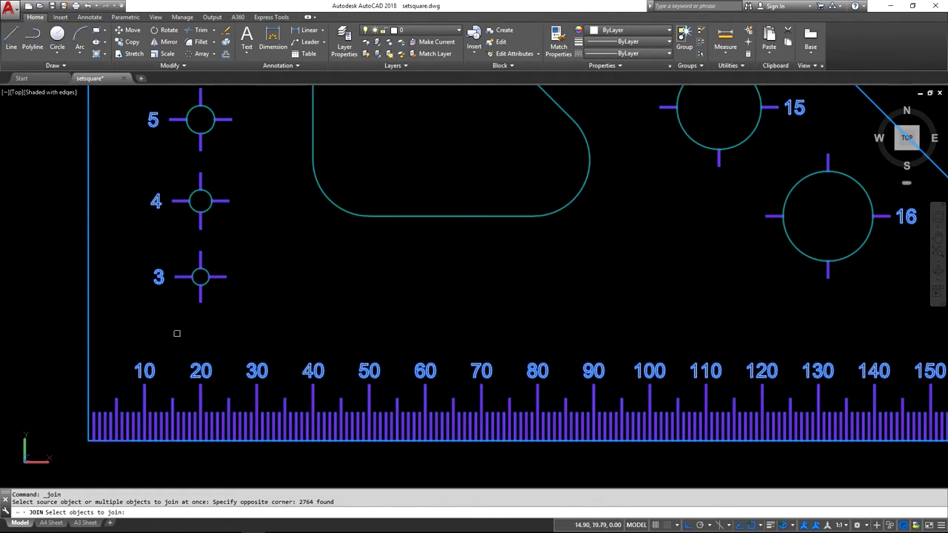
scroll(88, 446, "down", 6)
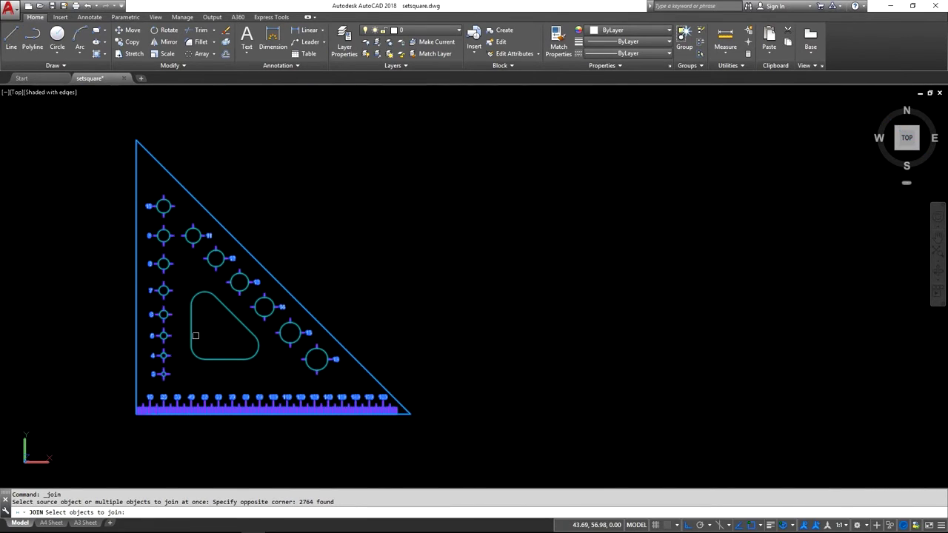
key("Return")
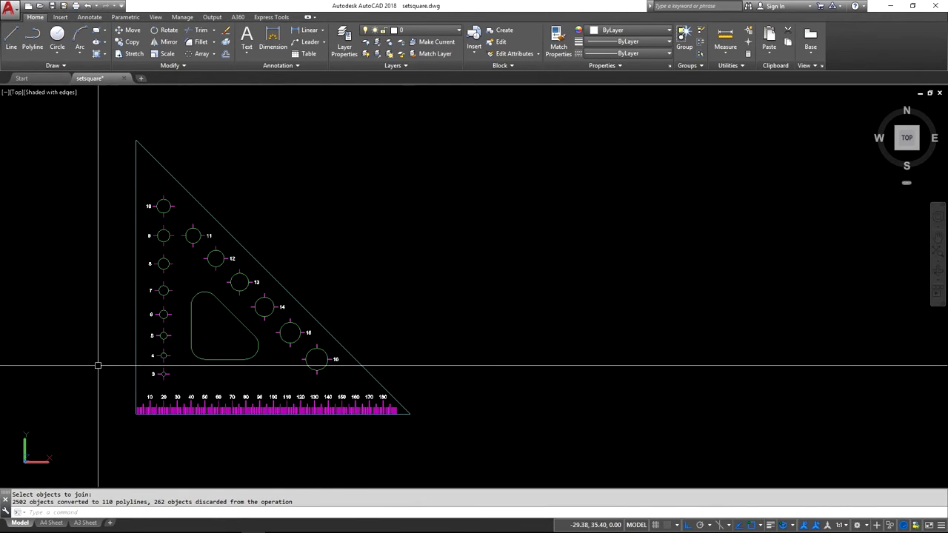
Select the digit outlines of the scale number 10 one at a time to check that each is a single polyline.
scroll(156, 400, "up", 10)
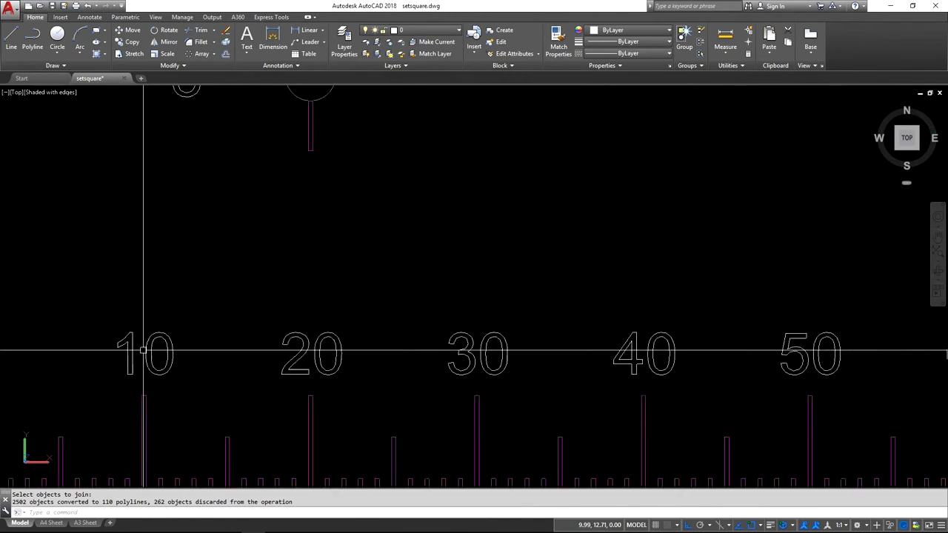
left_click(160, 337)
key("Escape")
left_click(149, 335)
key("Escape")
left_click(118, 326)
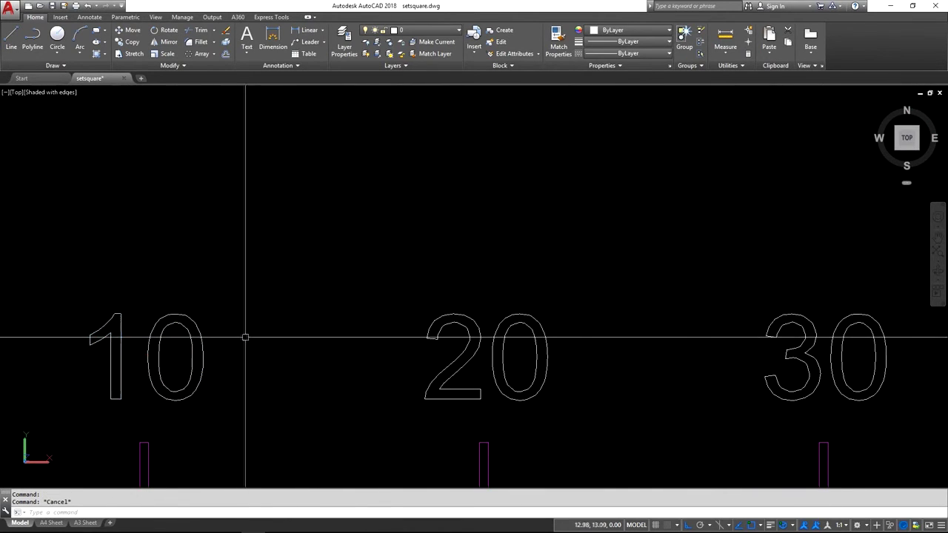
key("Escape")
Match the properties of the magenta tick mark at 40 to the scale numbers 10 to 90 and circle label 3.
scroll(262, 332, "down", 4)
left_click(352, 404)
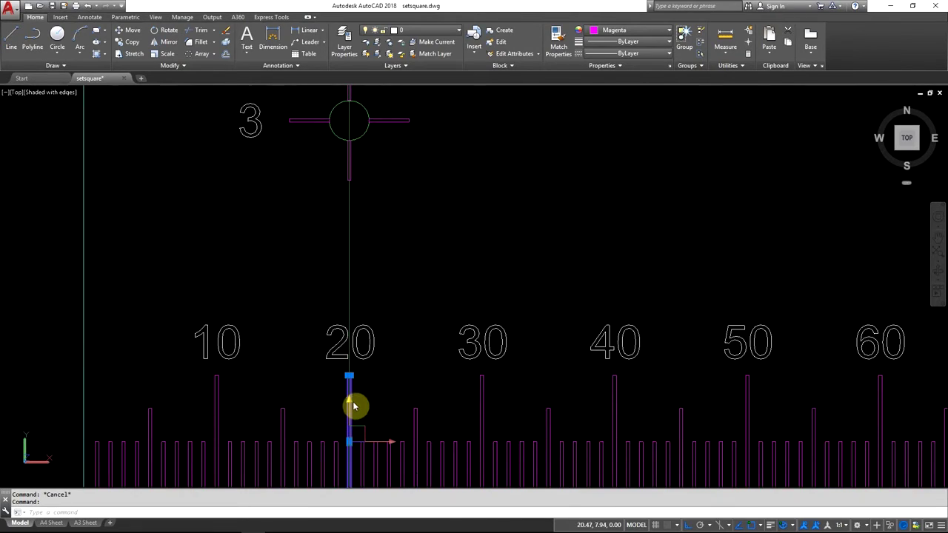
key("Escape")
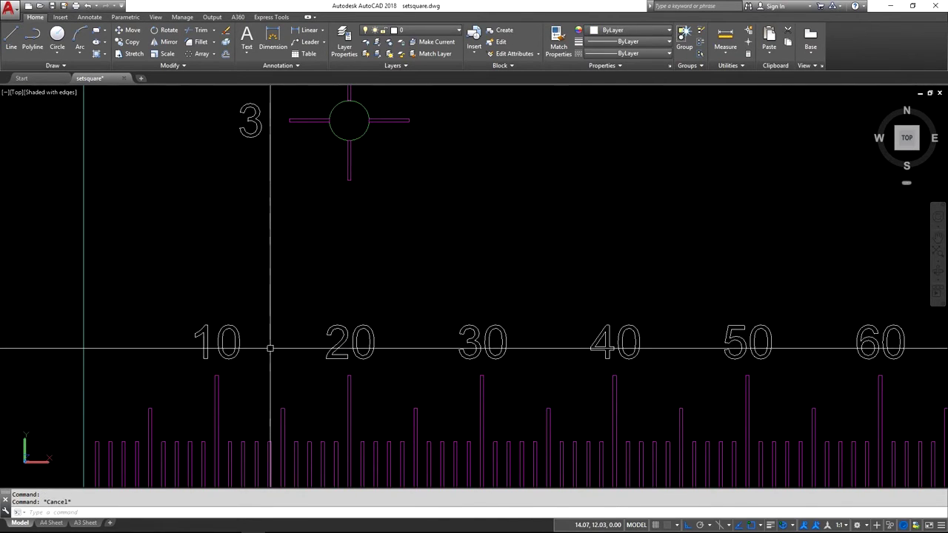
key("Escape")
scroll(227, 256, "down", 2)
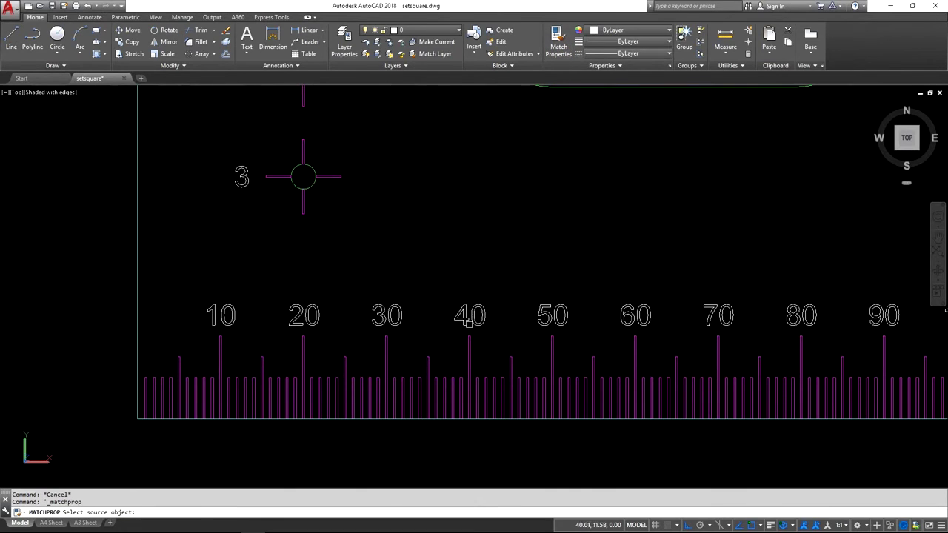
left_click(468, 339)
left_click(918, 291)
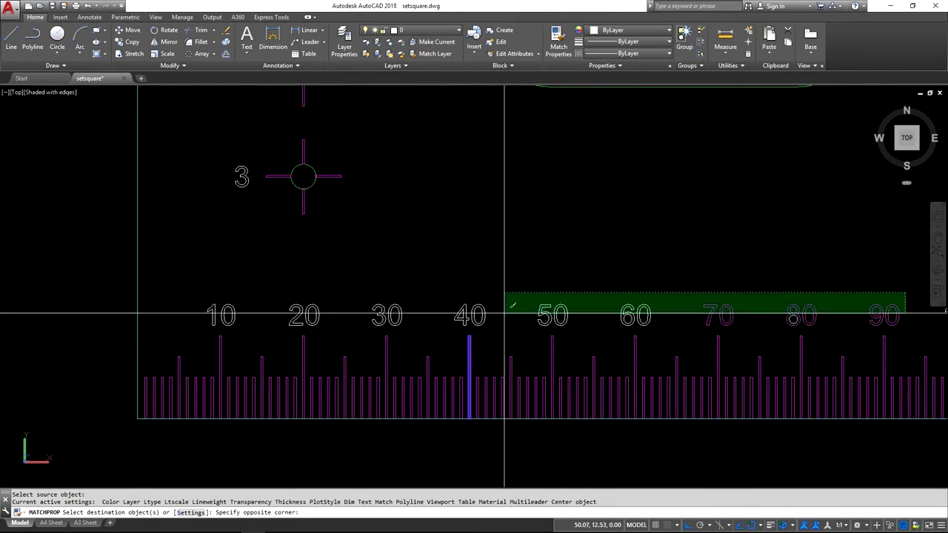
left_click(144, 334)
left_click(223, 215)
left_click(250, 154)
Apply the matched tick mark properties to the remaining scale numbers 100 to 180.
scroll(148, 219, "down", 5)
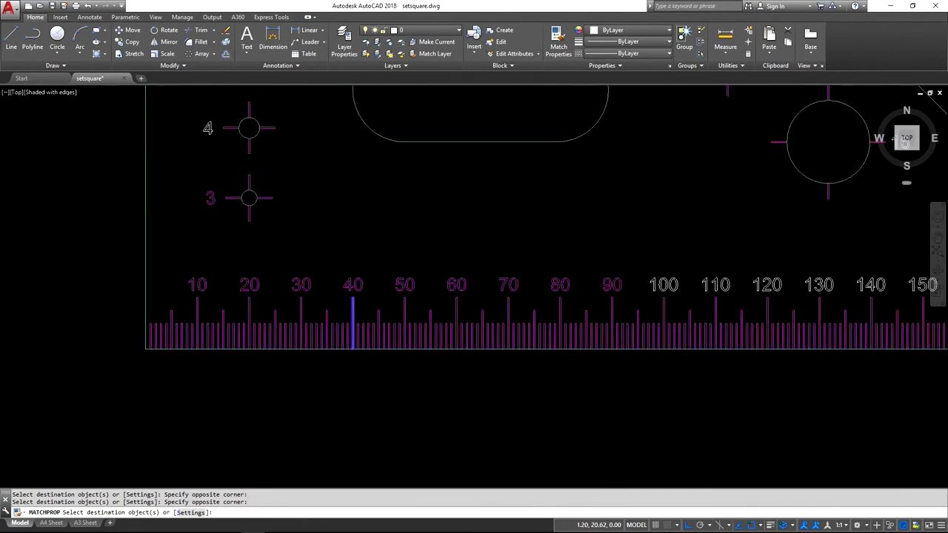
scroll(429, 230, "up", 3)
left_click(267, 247)
left_click(657, 303)
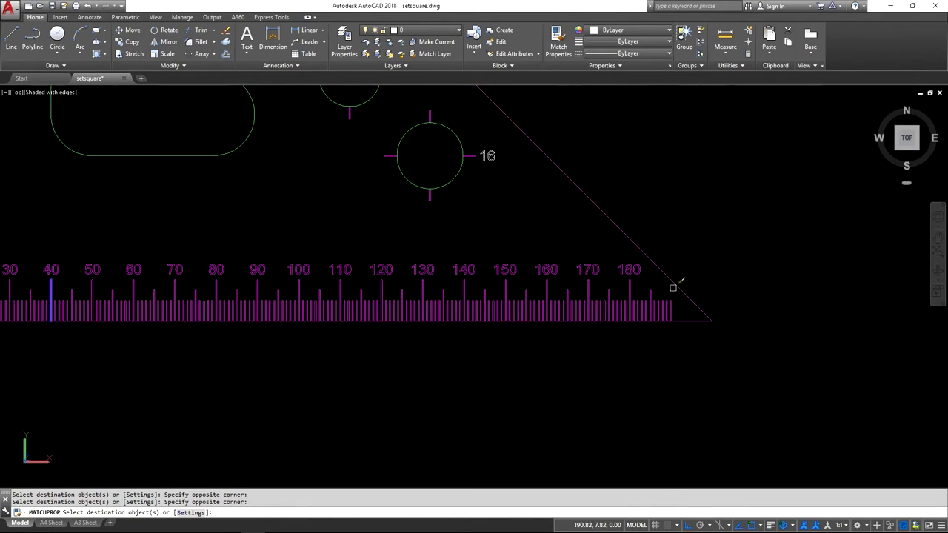
Apply the matched tick mark properties to the circle labels 16 to 11 along the sloping edge.
left_click(478, 170)
left_click(510, 129)
middle_click_drag(395, 84, 340, 285)
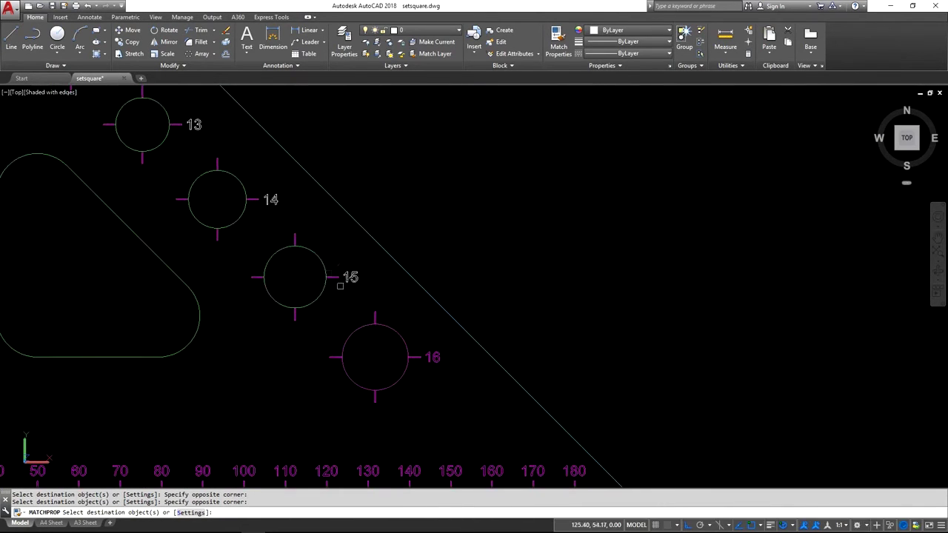
left_click(376, 288)
left_click(260, 177)
mouse_move(220, 131)
middle_mouse_down()
mouse_move(259, 283)
mouse_move(343, 304)
middle_mouse_up()
left_click(361, 305)
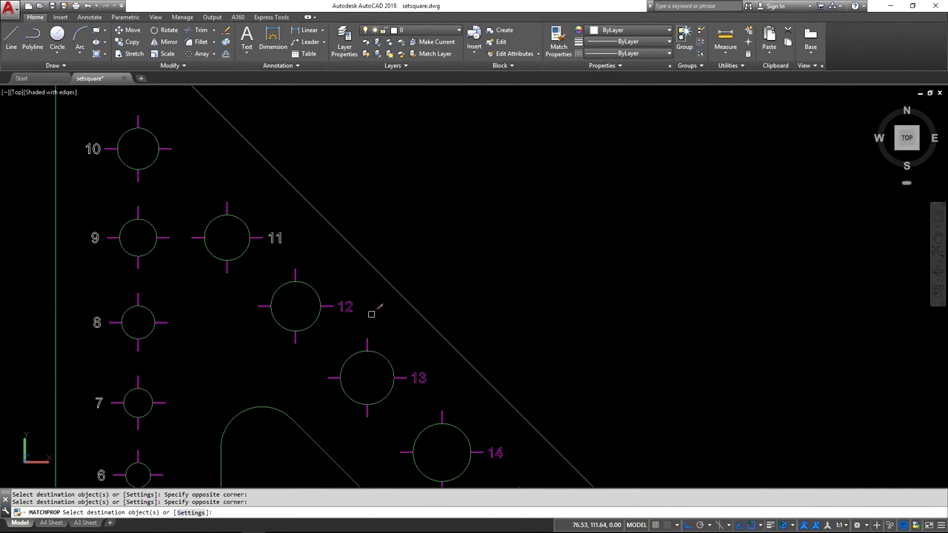
left_click(266, 218)
left_click(316, 251)
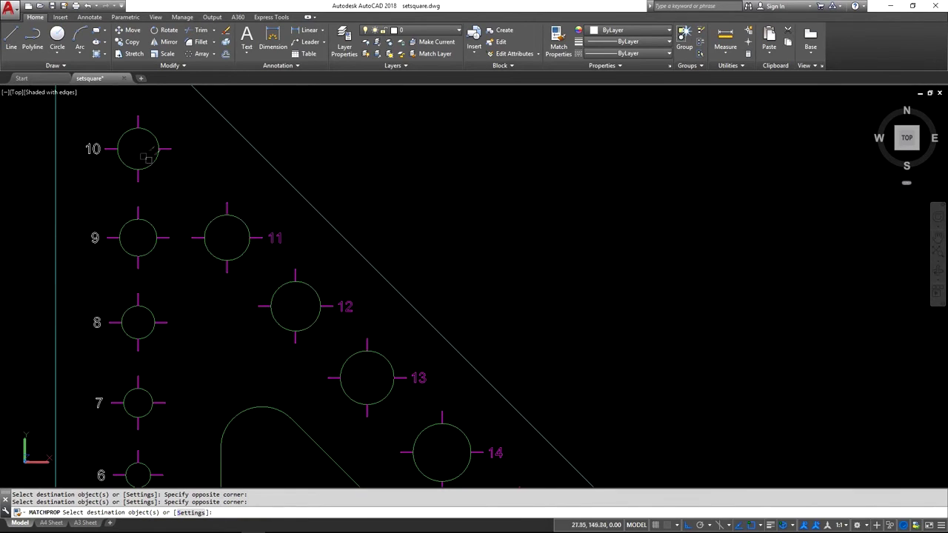
Apply the matched tick mark properties to the circle labels 10 to 4 along the vertical edge and finish matching.
left_click(83, 136)
left_click(106, 463)
middle_click_drag(106, 463, 119, 192)
left_click(104, 242)
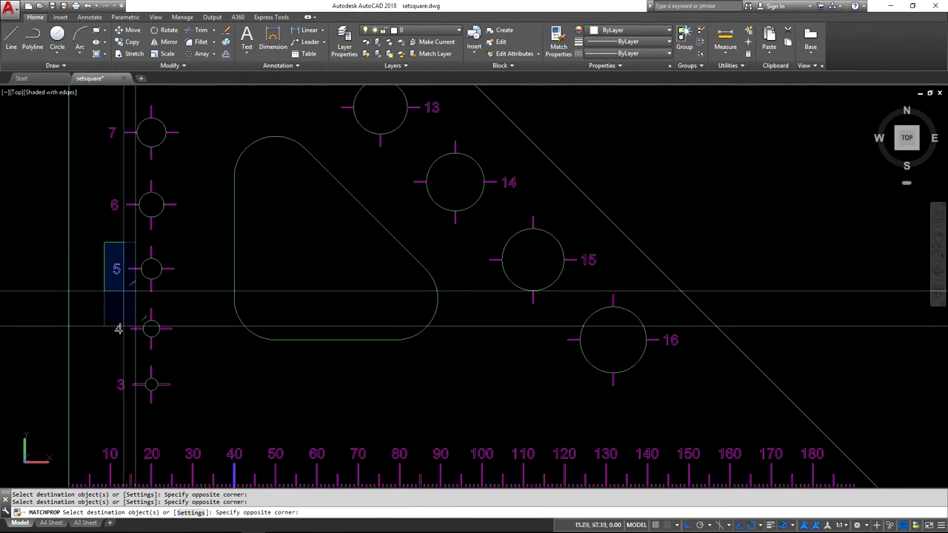
left_click(130, 342)
scroll(151, 294, "down", 4)
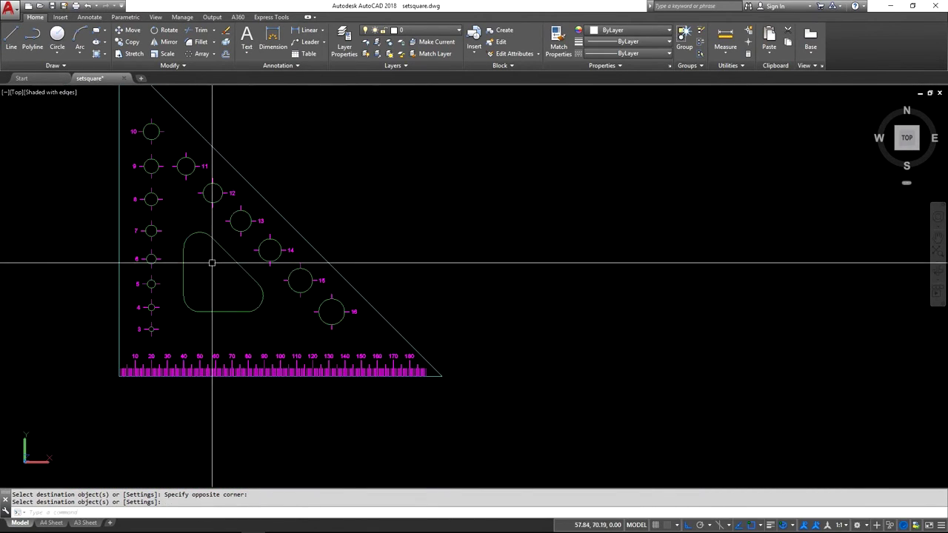
middle_click_drag(212, 263, 267, 327)
key("Return")
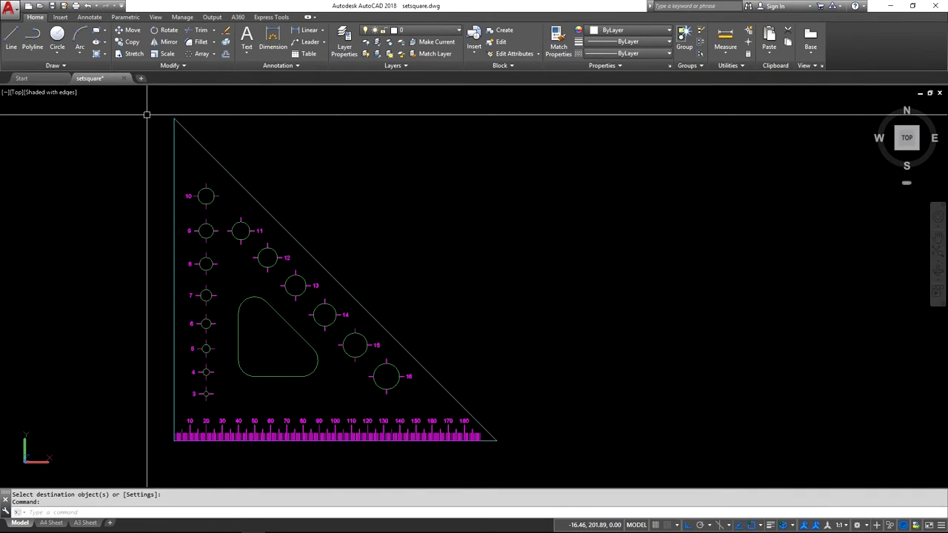
Export the drawing with DXFOUT as setsquare.dxf in the CAD skillset folder, using the AutoCAD 2007/LT2007 DXF format.
type("fo")
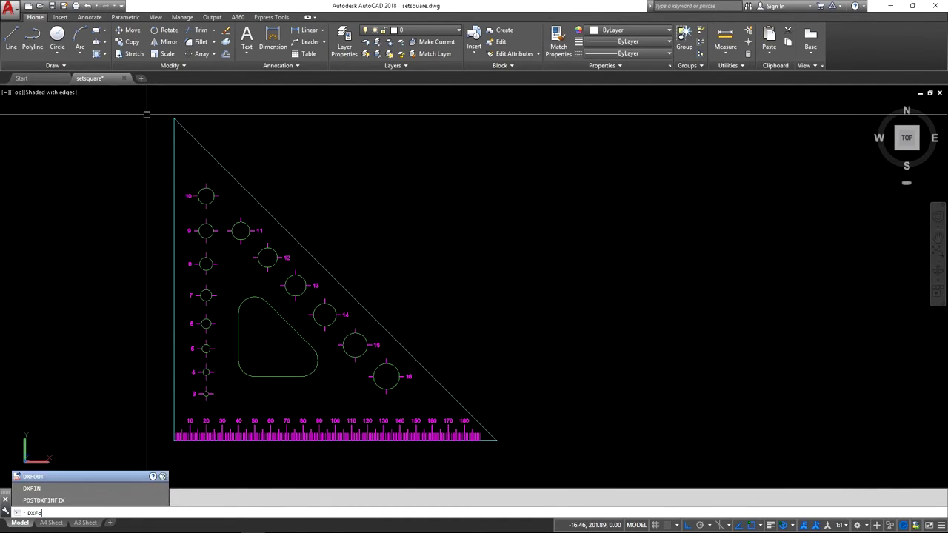
type("ut")
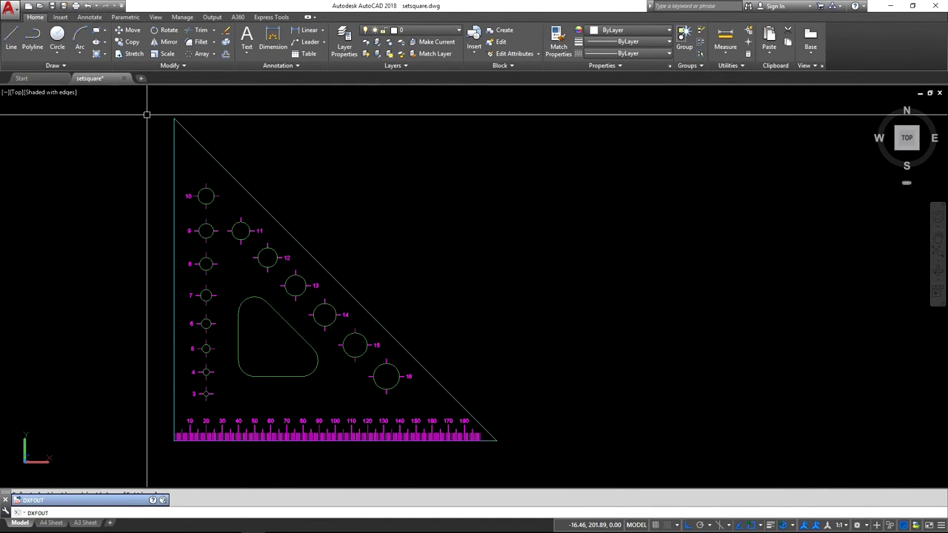
key("Return")
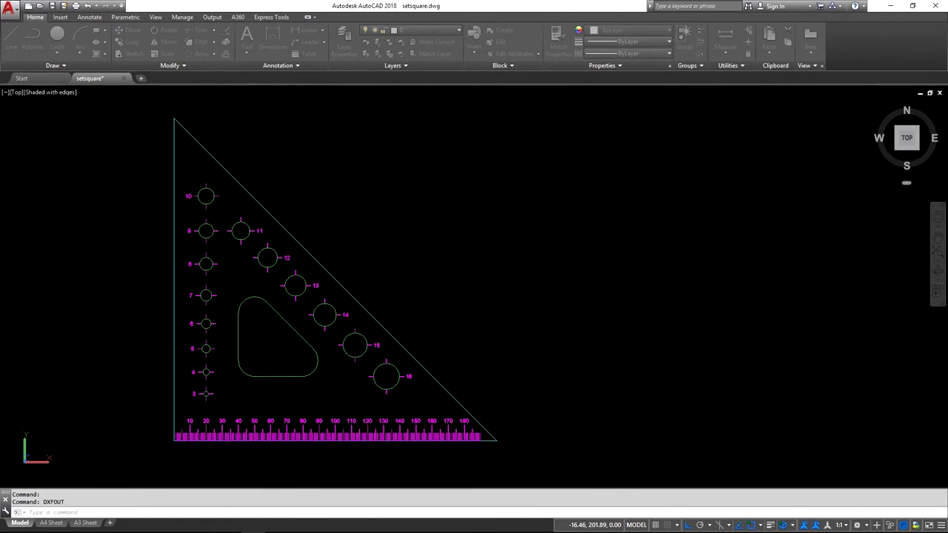
mouse_move(396, 153)
left_mouse_down()
mouse_move(437, 120)
mouse_move(546, 124)
left_mouse_up()
left_click(608, 343)
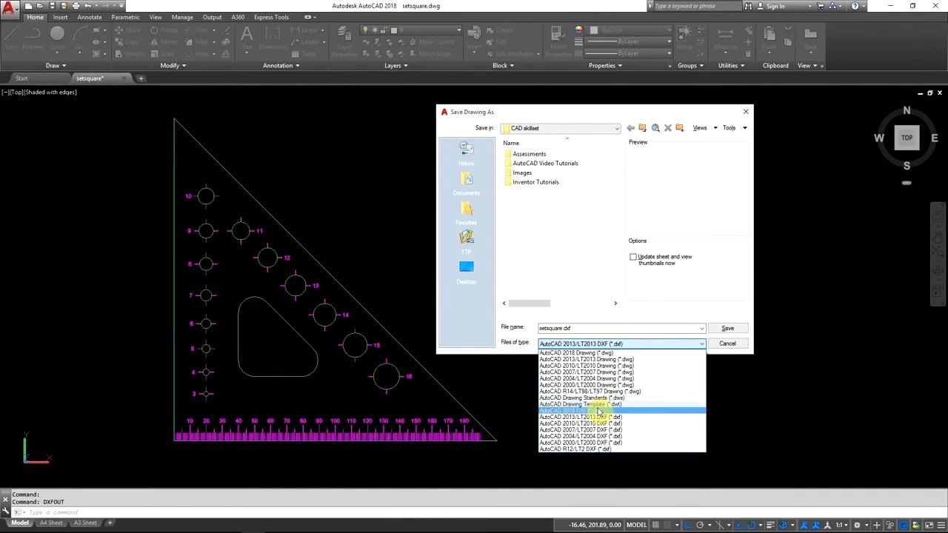
left_click(598, 431)
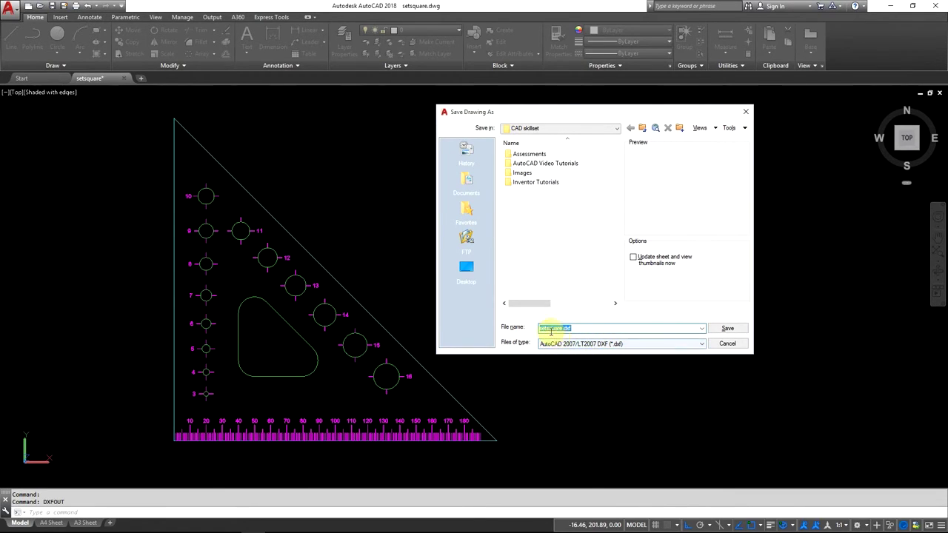
left_click(727, 328)
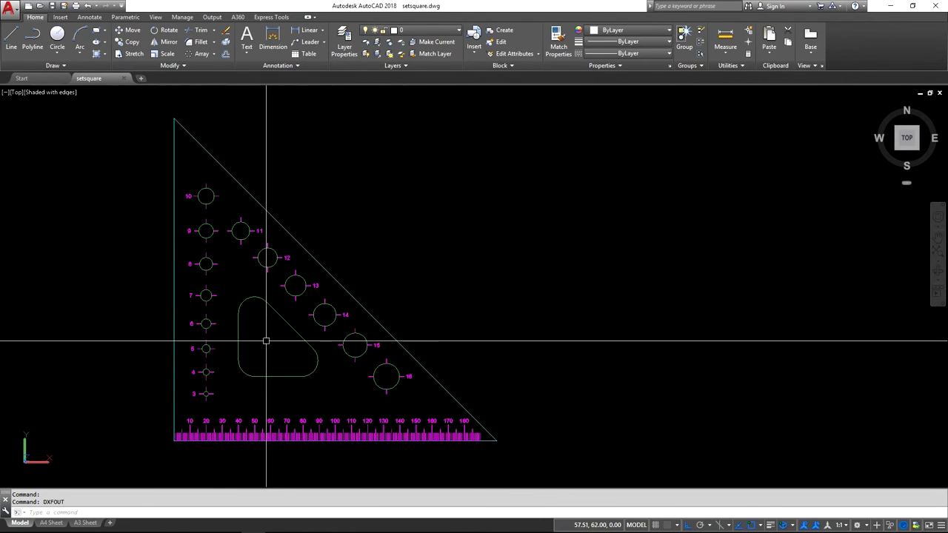
scroll(263, 343, "down", 4)
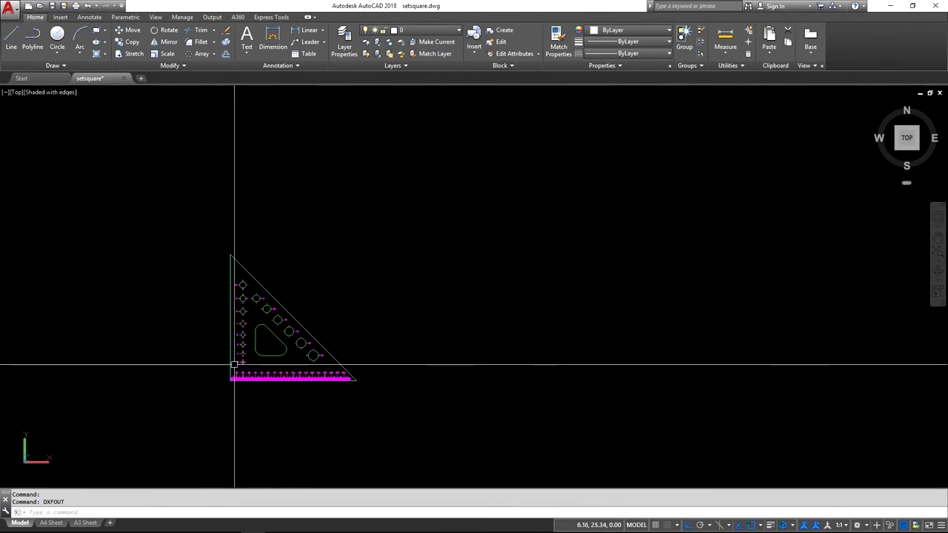
scroll(256, 355, "up", 4)
mouse_move(253, 344)
middle_mouse_down()
mouse_move(257, 362)
mouse_move(253, 351)
middle_mouse_up()
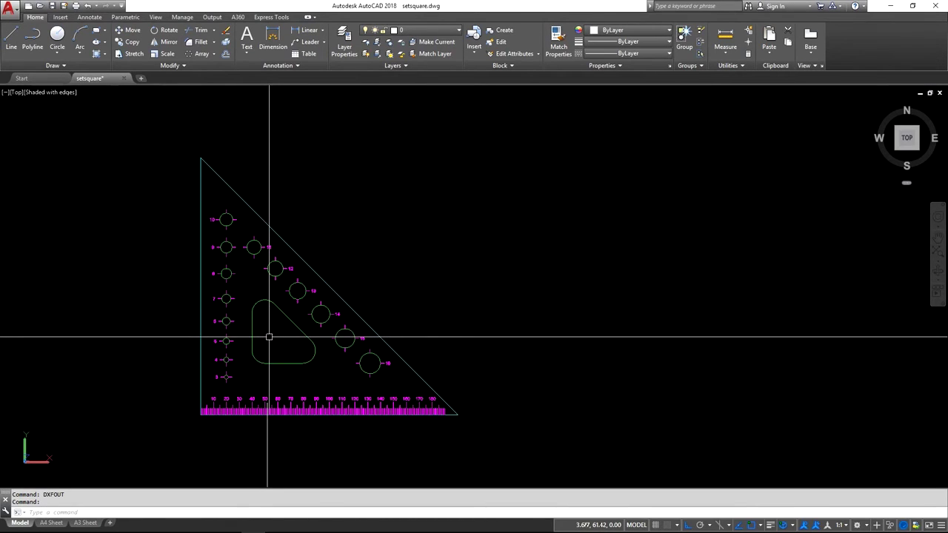
Set up a Write Block export with the set square's right-angle corner as base point and the whole set square as its objects.
left_click(62, 19)
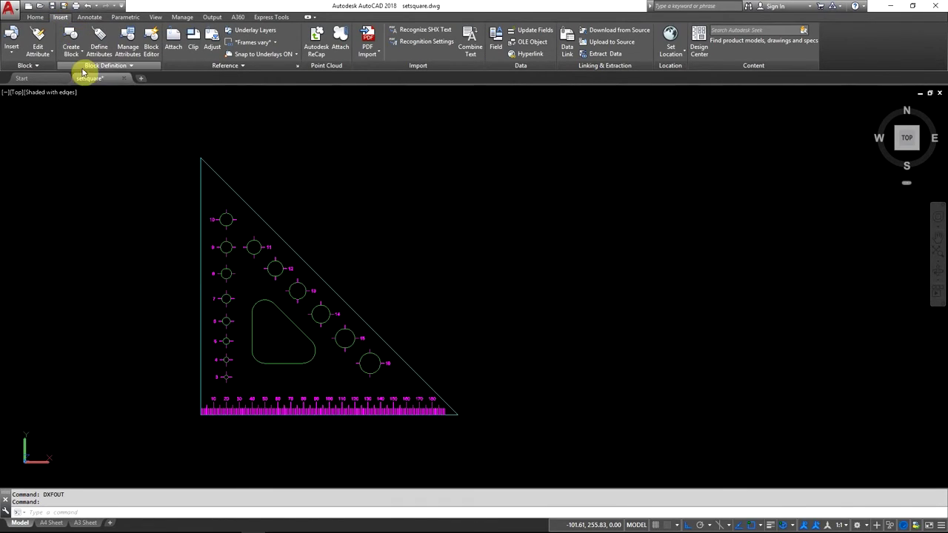
left_click(74, 55)
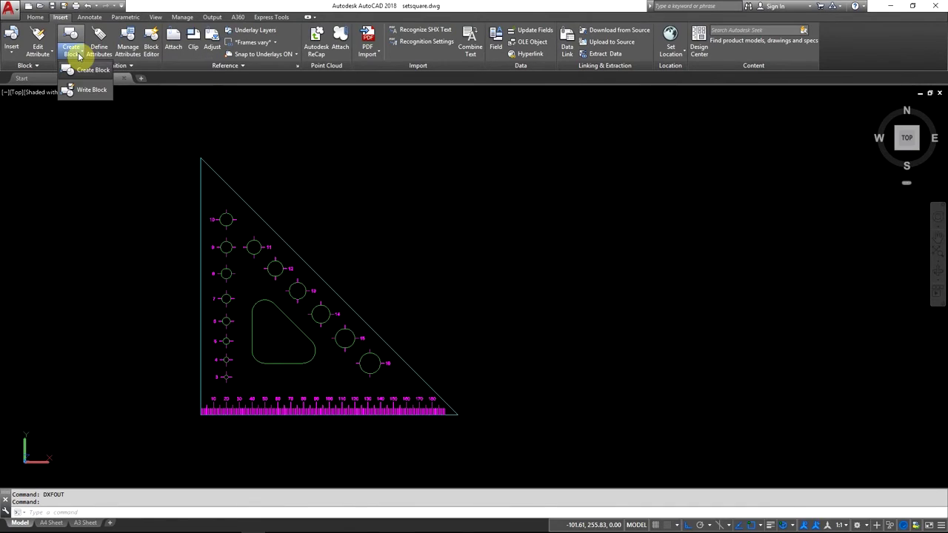
left_click(90, 90)
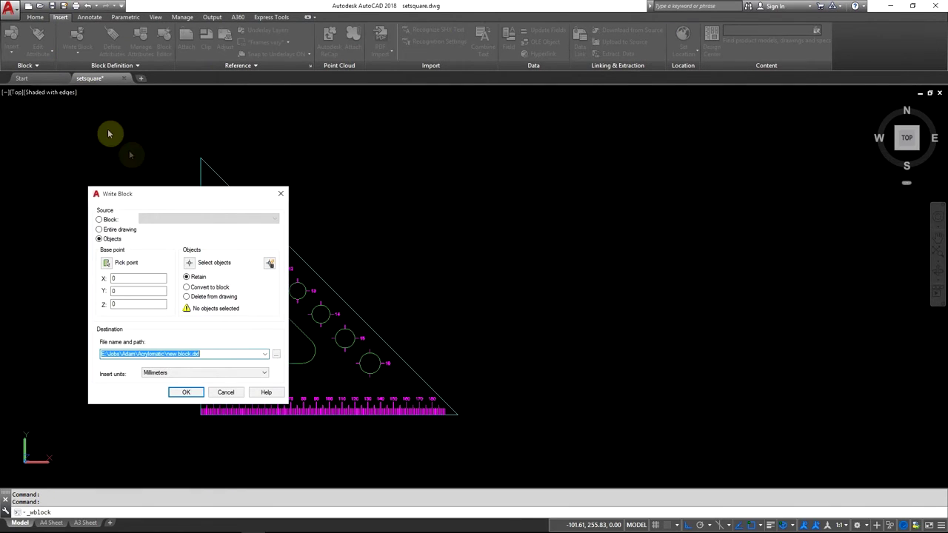
left_click(106, 264)
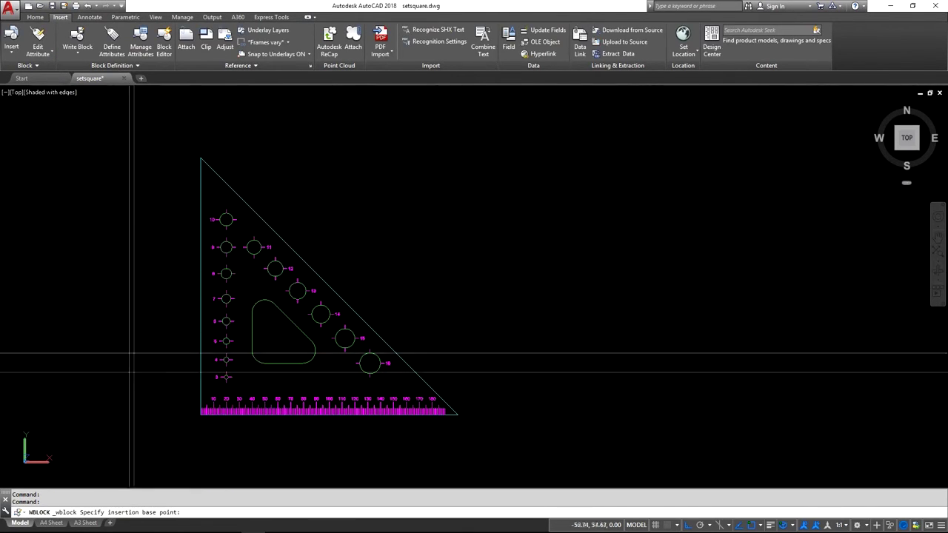
left_click(200, 415)
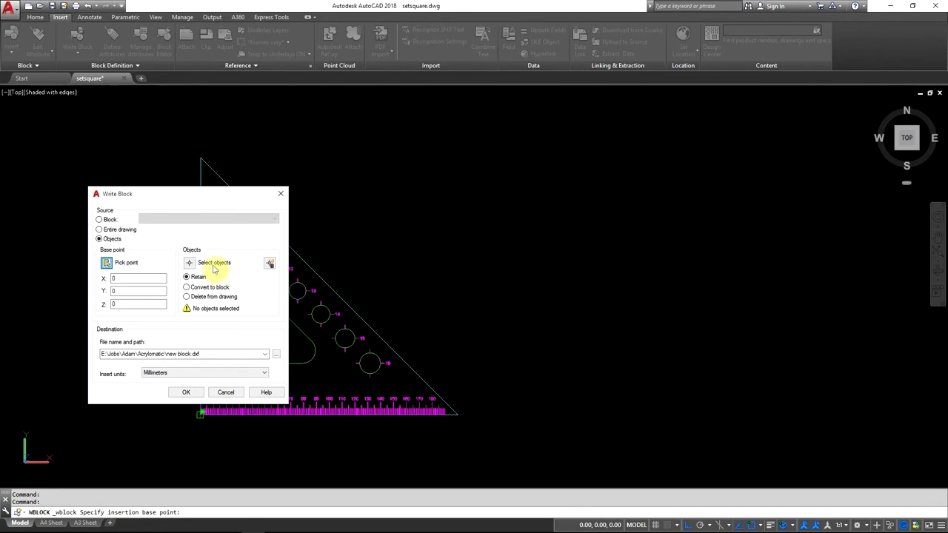
left_click(190, 263)
left_click(167, 130)
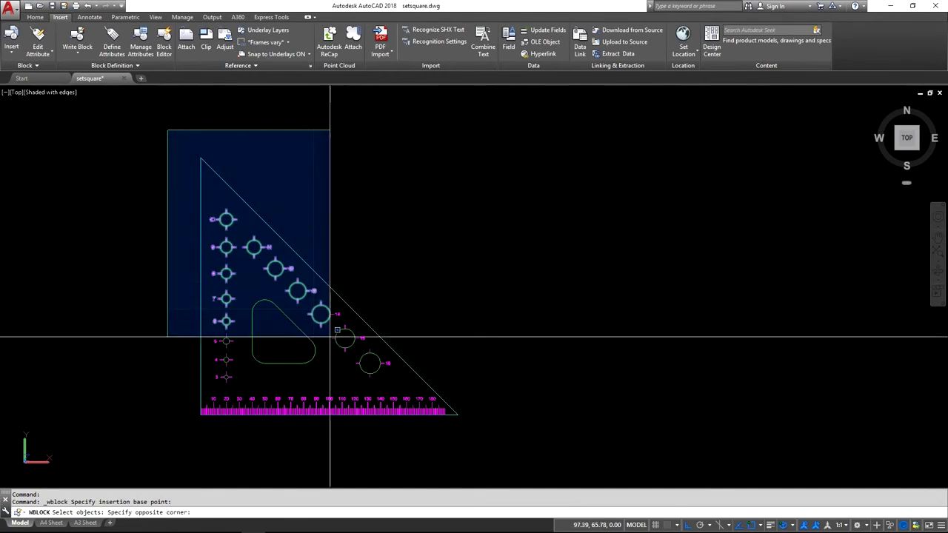
left_click(467, 428)
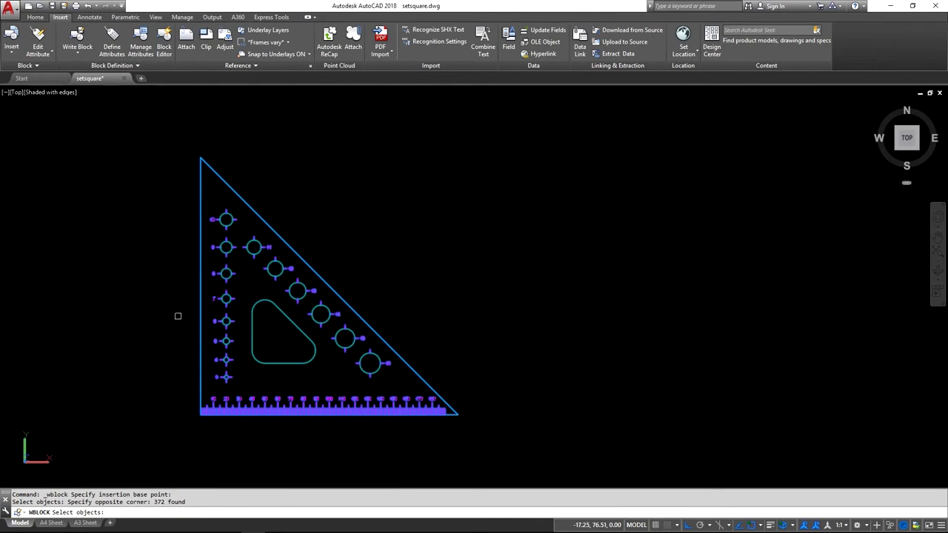
key("Return")
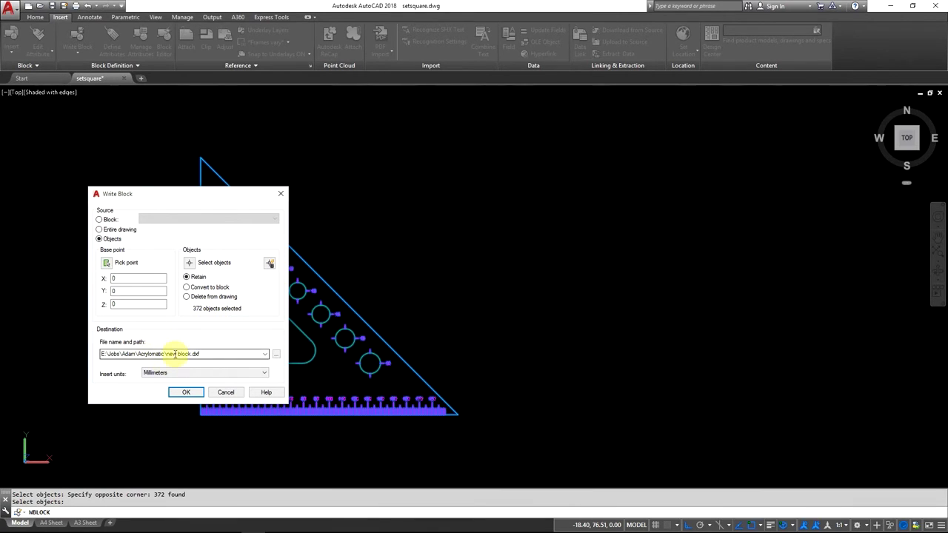
Browse the Write Block destination to check its file name and DXF file type, and cancel the block export.
left_click(275, 354)
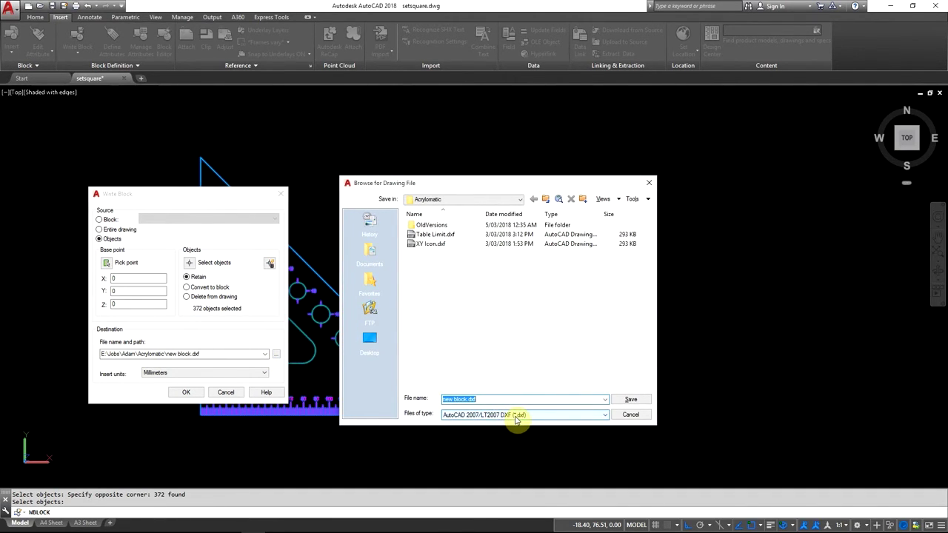
left_click(630, 416)
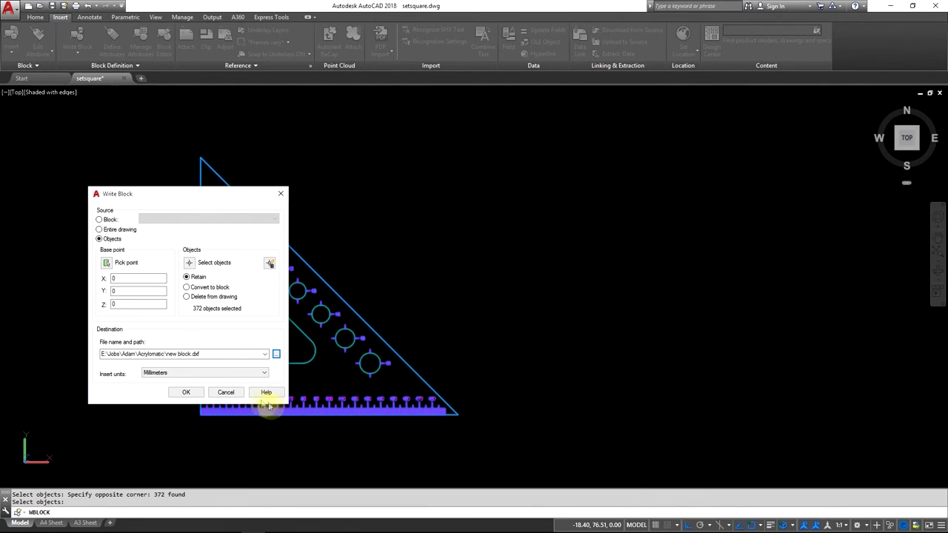
left_click(226, 392)
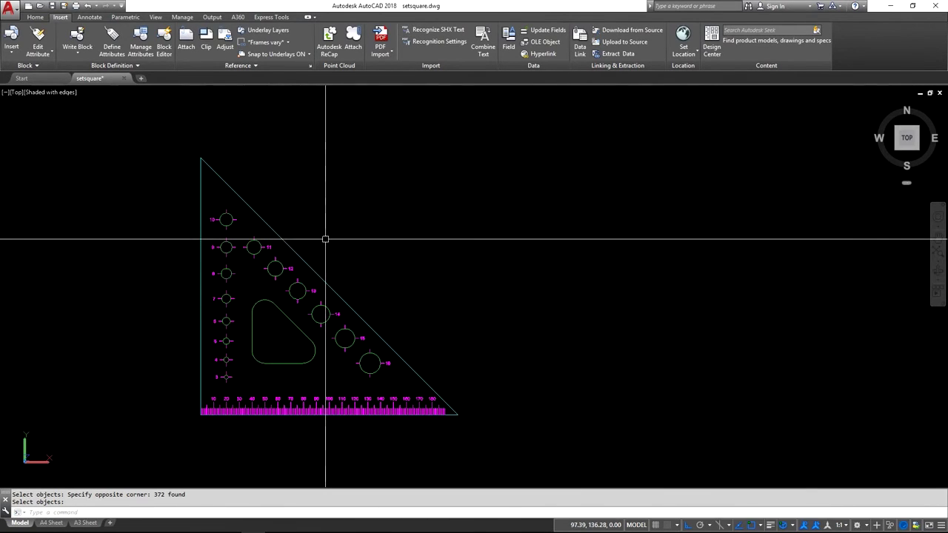
Check the DXF file types offered when saving a copy of the drawing in other formats, and cancel the save.
left_click(13, 12)
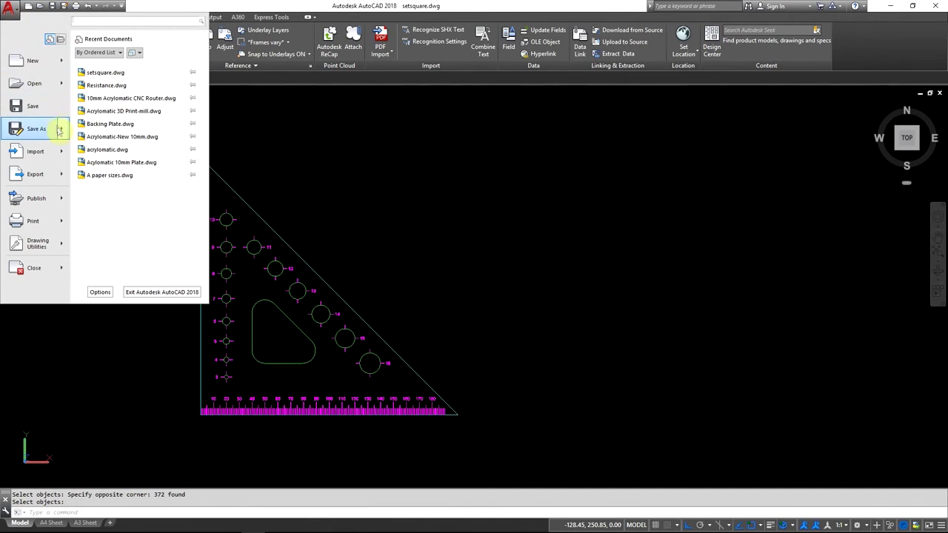
mouse_move(60, 131)
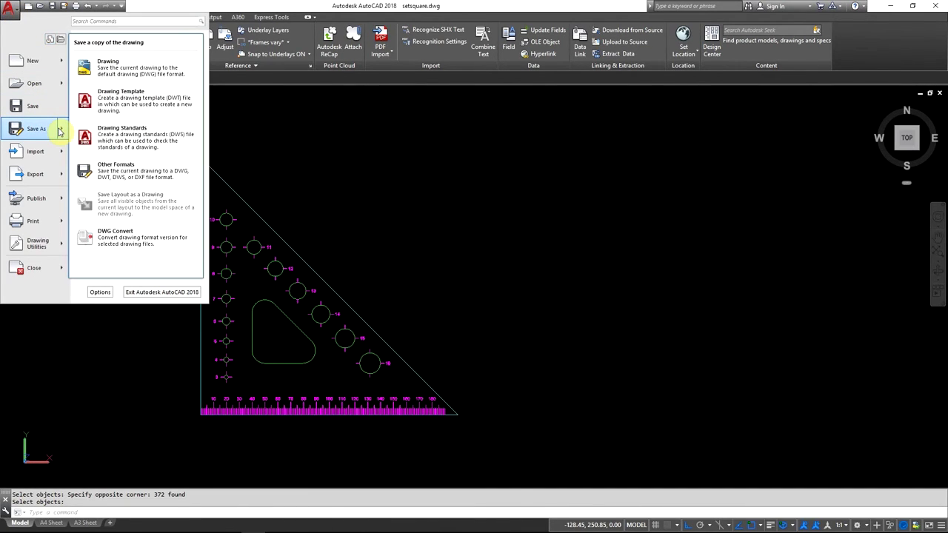
left_click(124, 176)
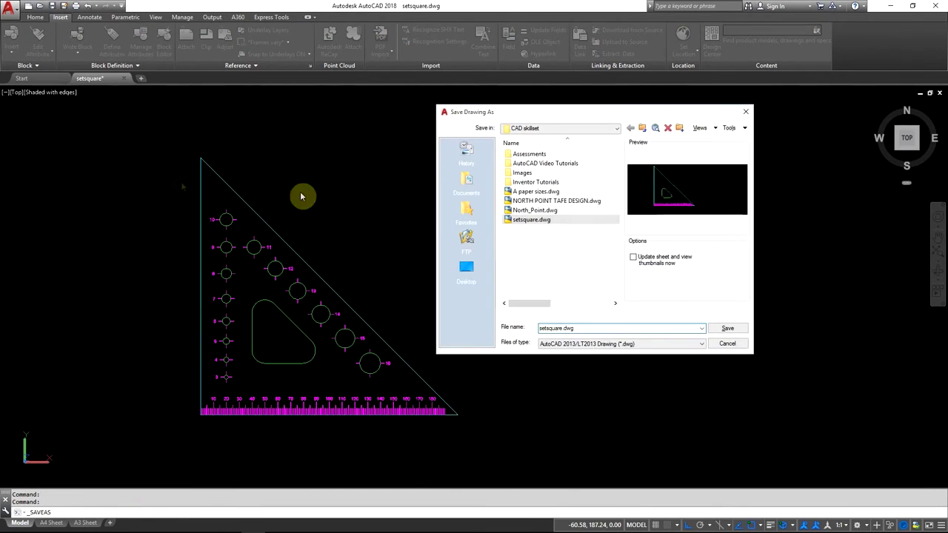
left_click(586, 345)
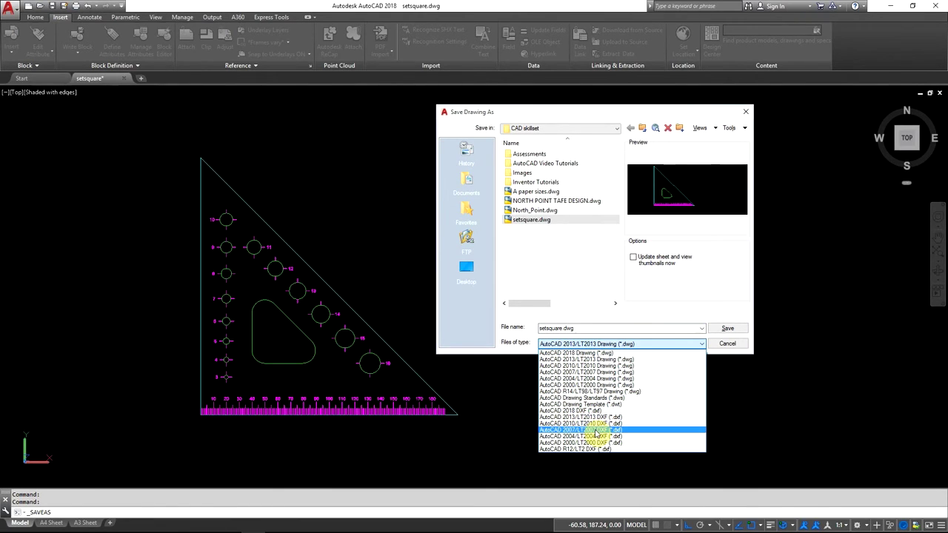
left_click(728, 351)
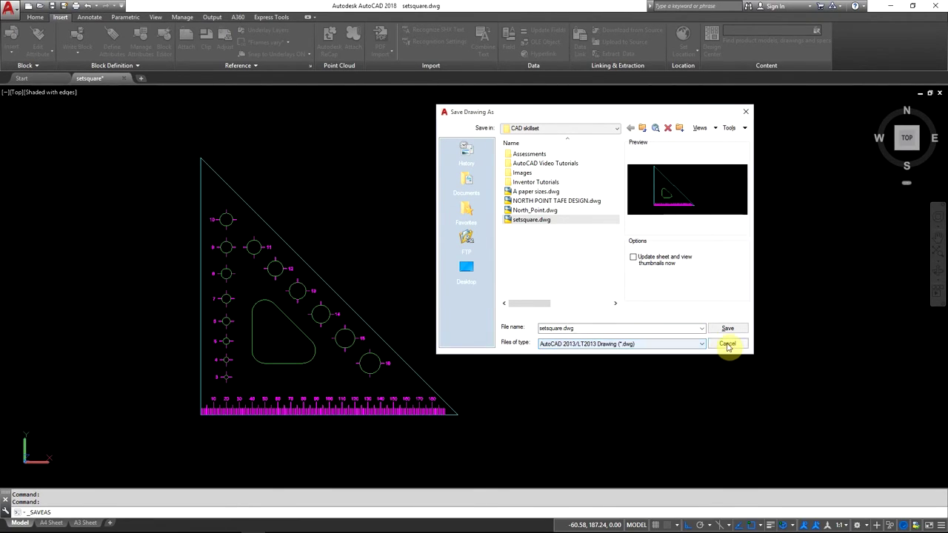
left_click(745, 113)
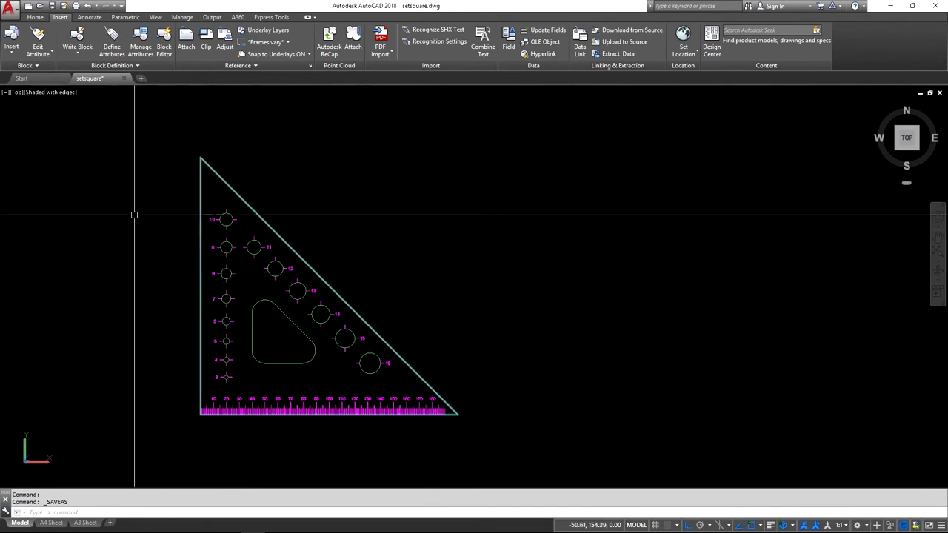
Delete duplicate and overlapping geometry from the whole set square with Overkill, keeping the preset comparison settings and options.
left_click(35, 17)
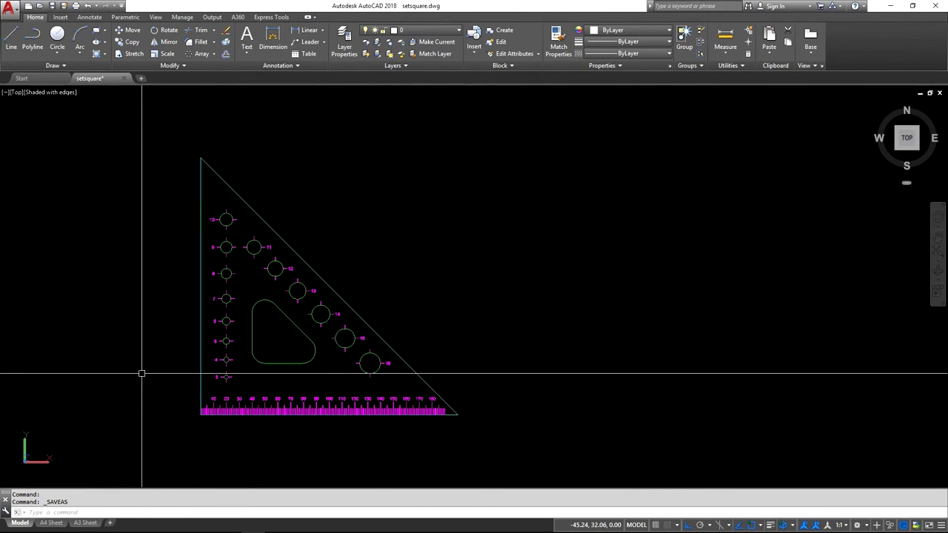
left_click(179, 66)
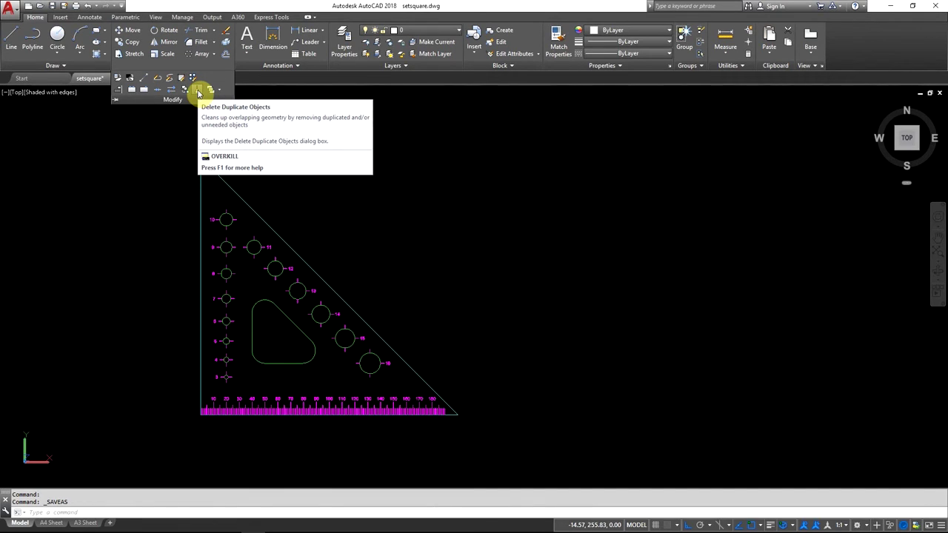
left_click(198, 92)
left_click(171, 133)
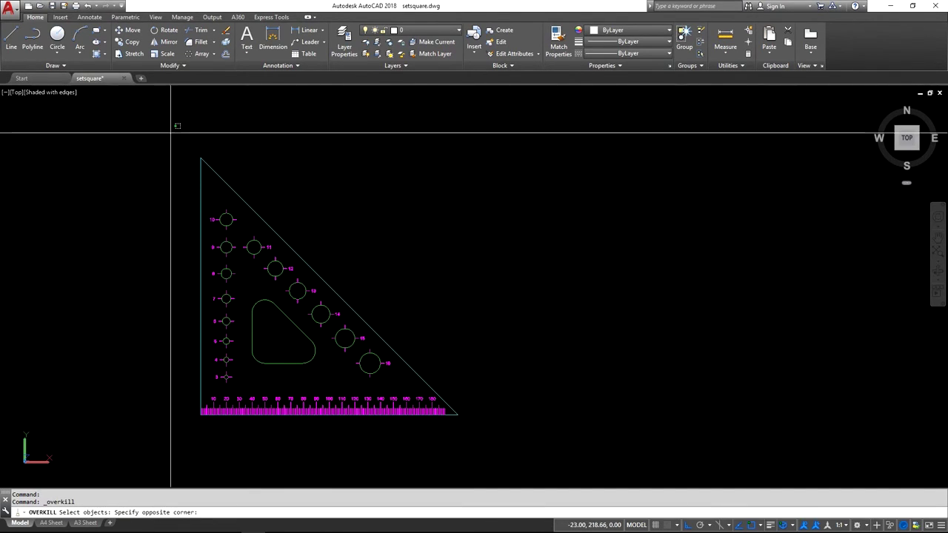
left_click(494, 446)
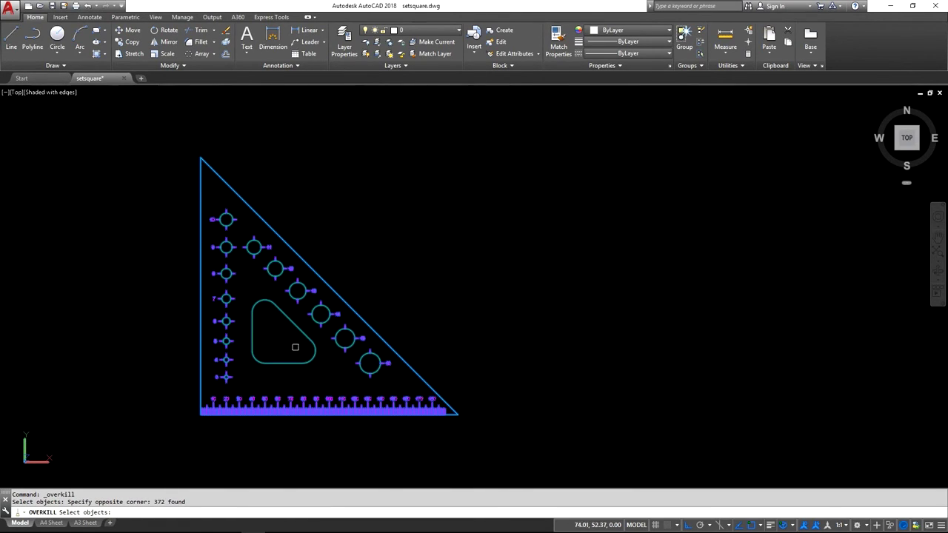
key("Return")
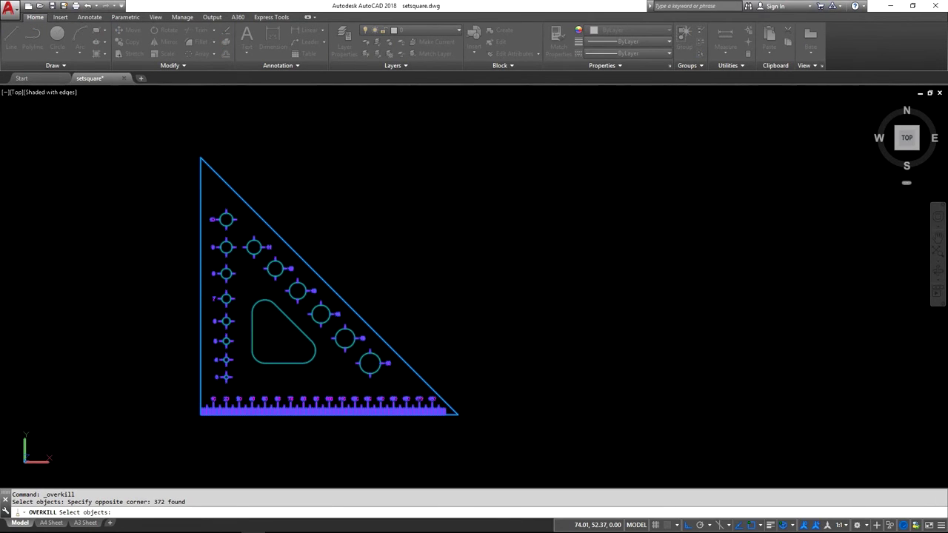
left_click_drag(88, 237, 538, 136)
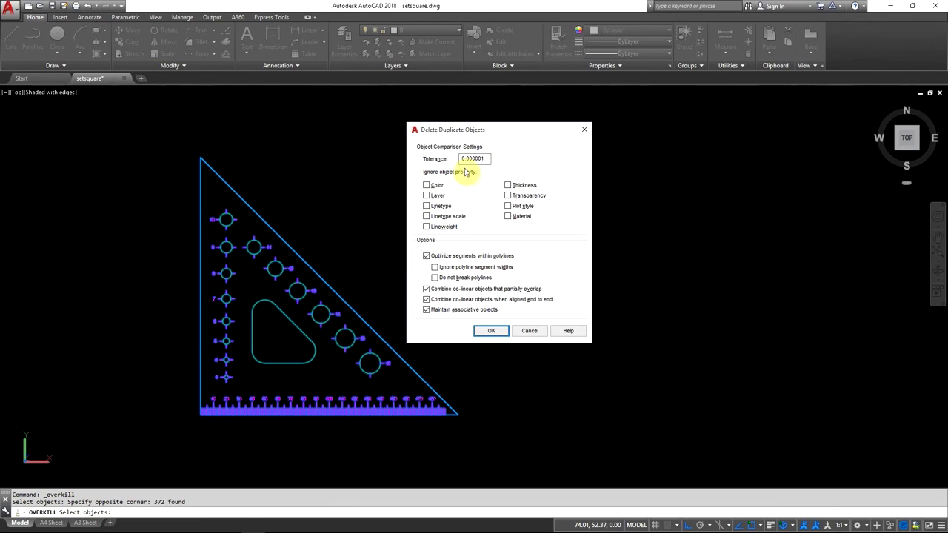
left_click(492, 331)
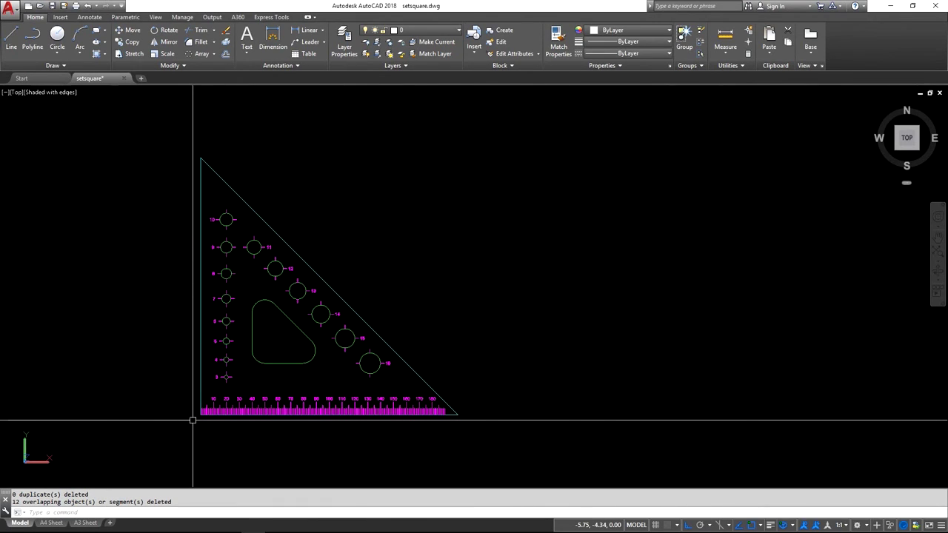
Export the cleaned drawing with DXFOUT as setsquare.dxf in AutoCAD 2013/LT2013 DXF format, replacing the existing file in the CAD skillset folder.
type("dxfout")
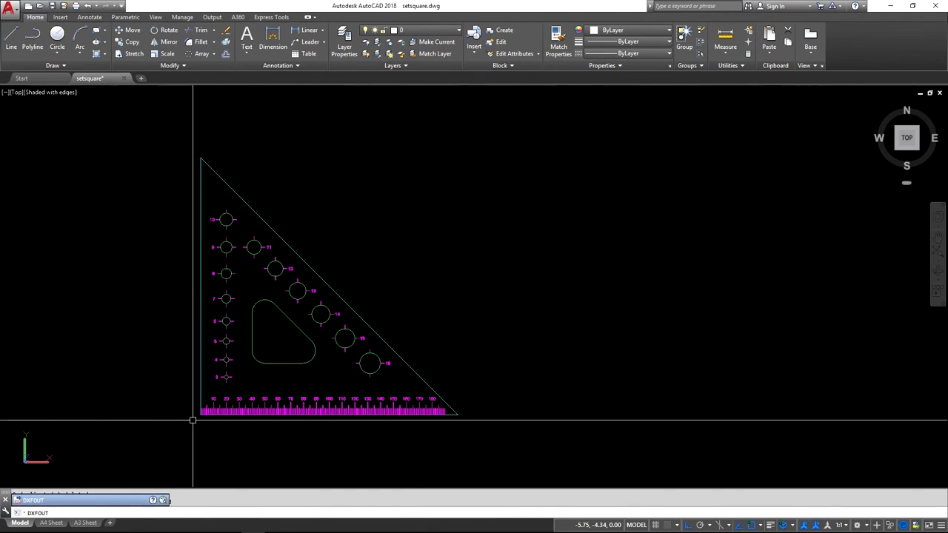
key("Return")
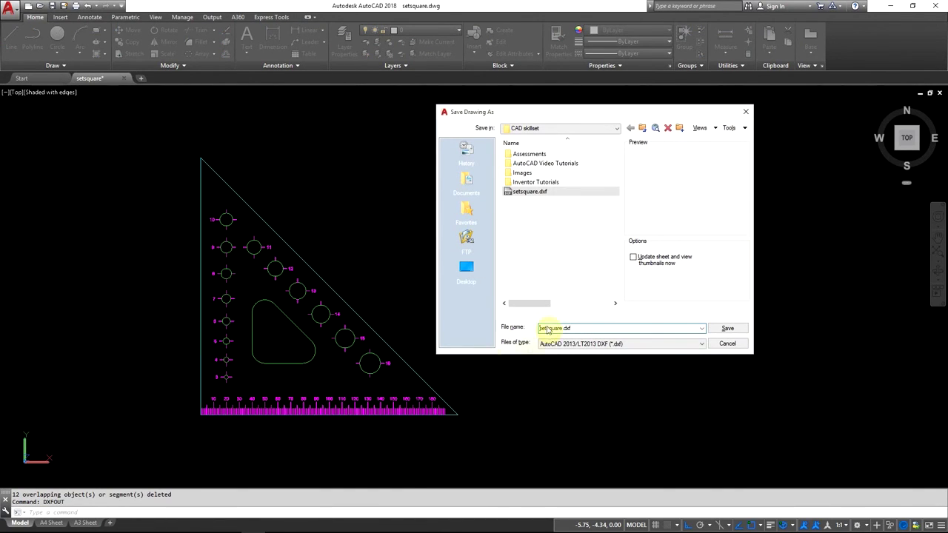
left_click(727, 328)
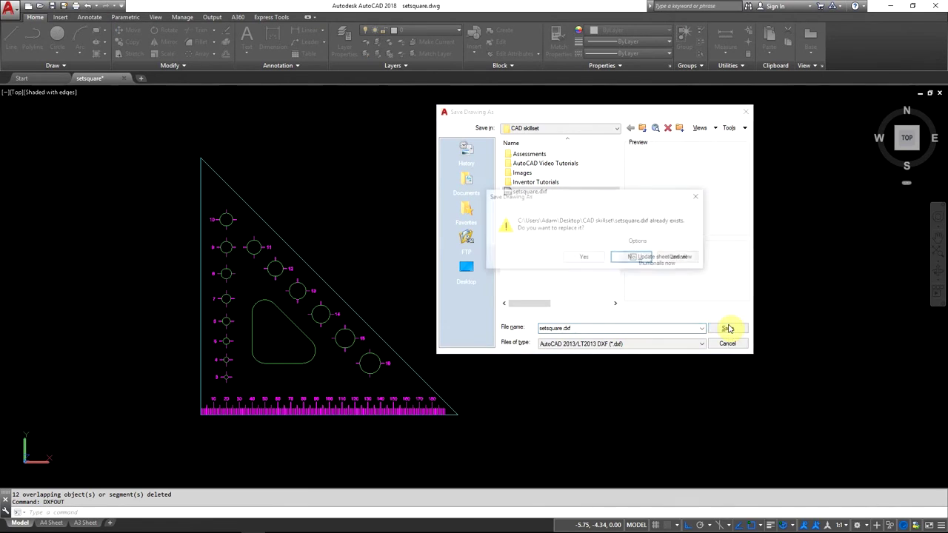
left_click(584, 258)
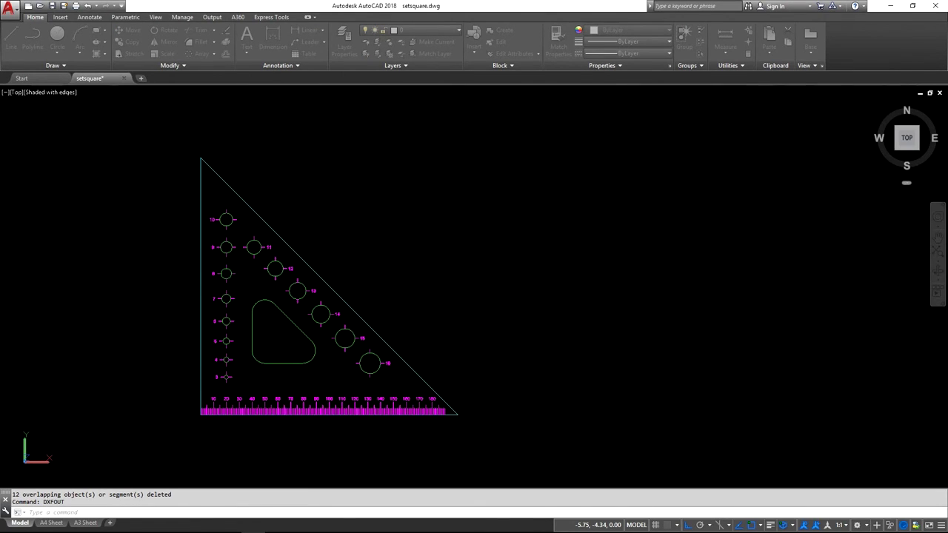